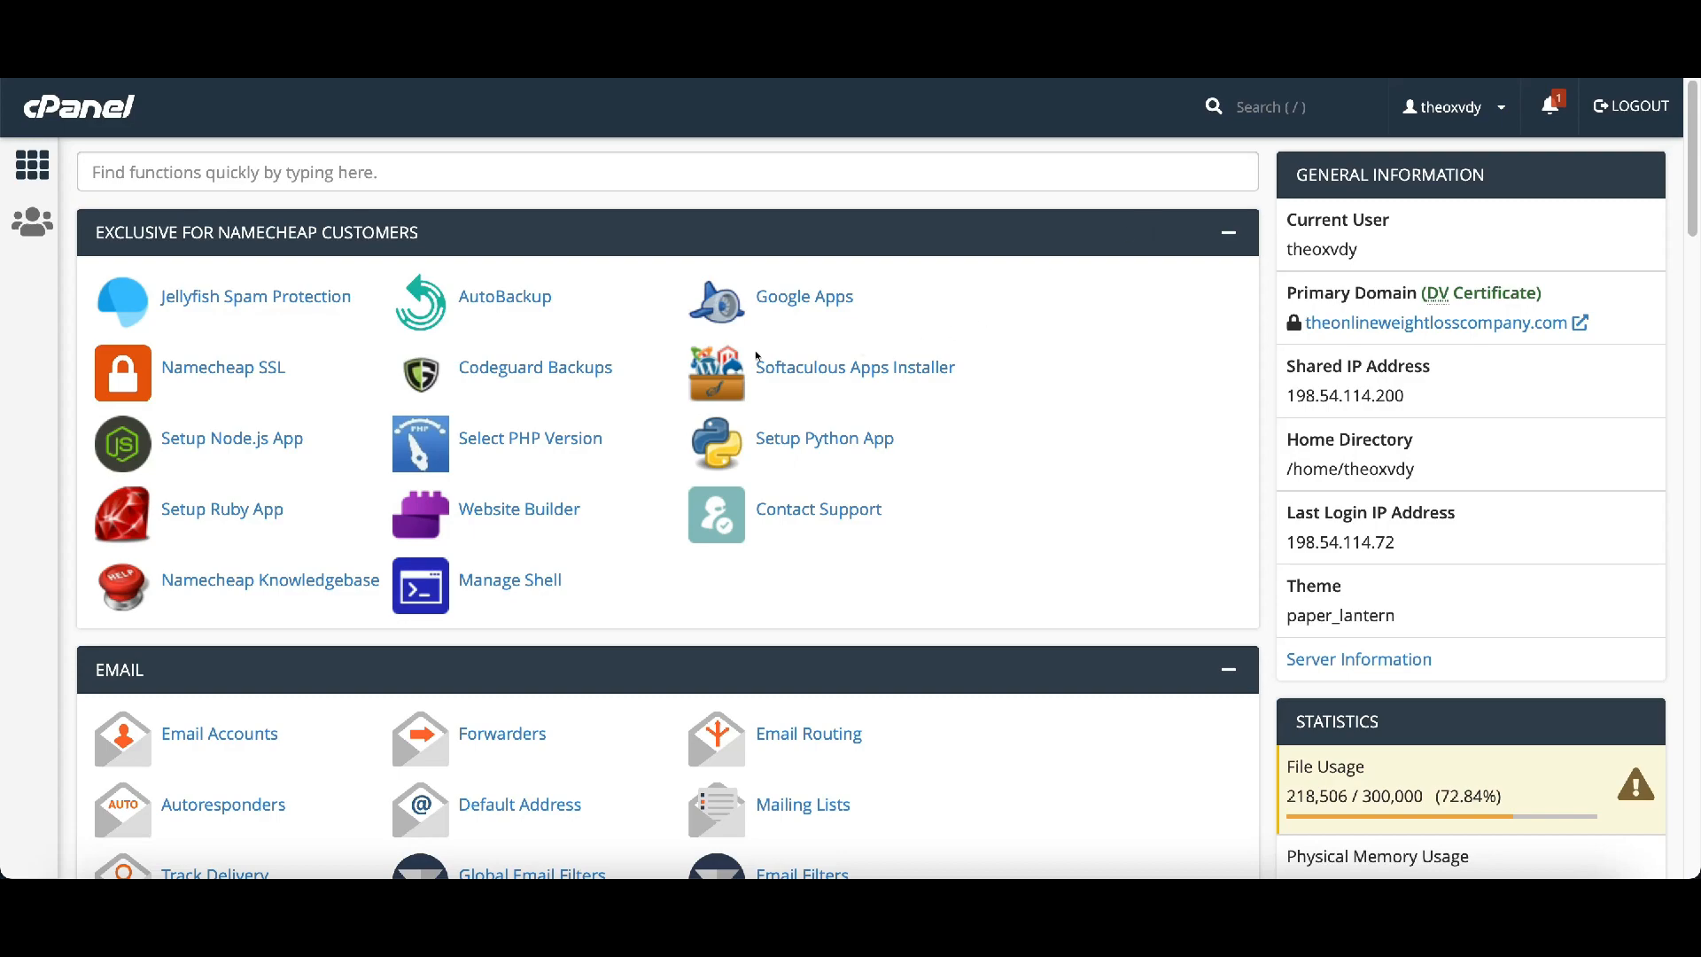
# Search the hosting functions for "wordpress" and clear the search again
pyautogui.scroll(-12, 756, 357)
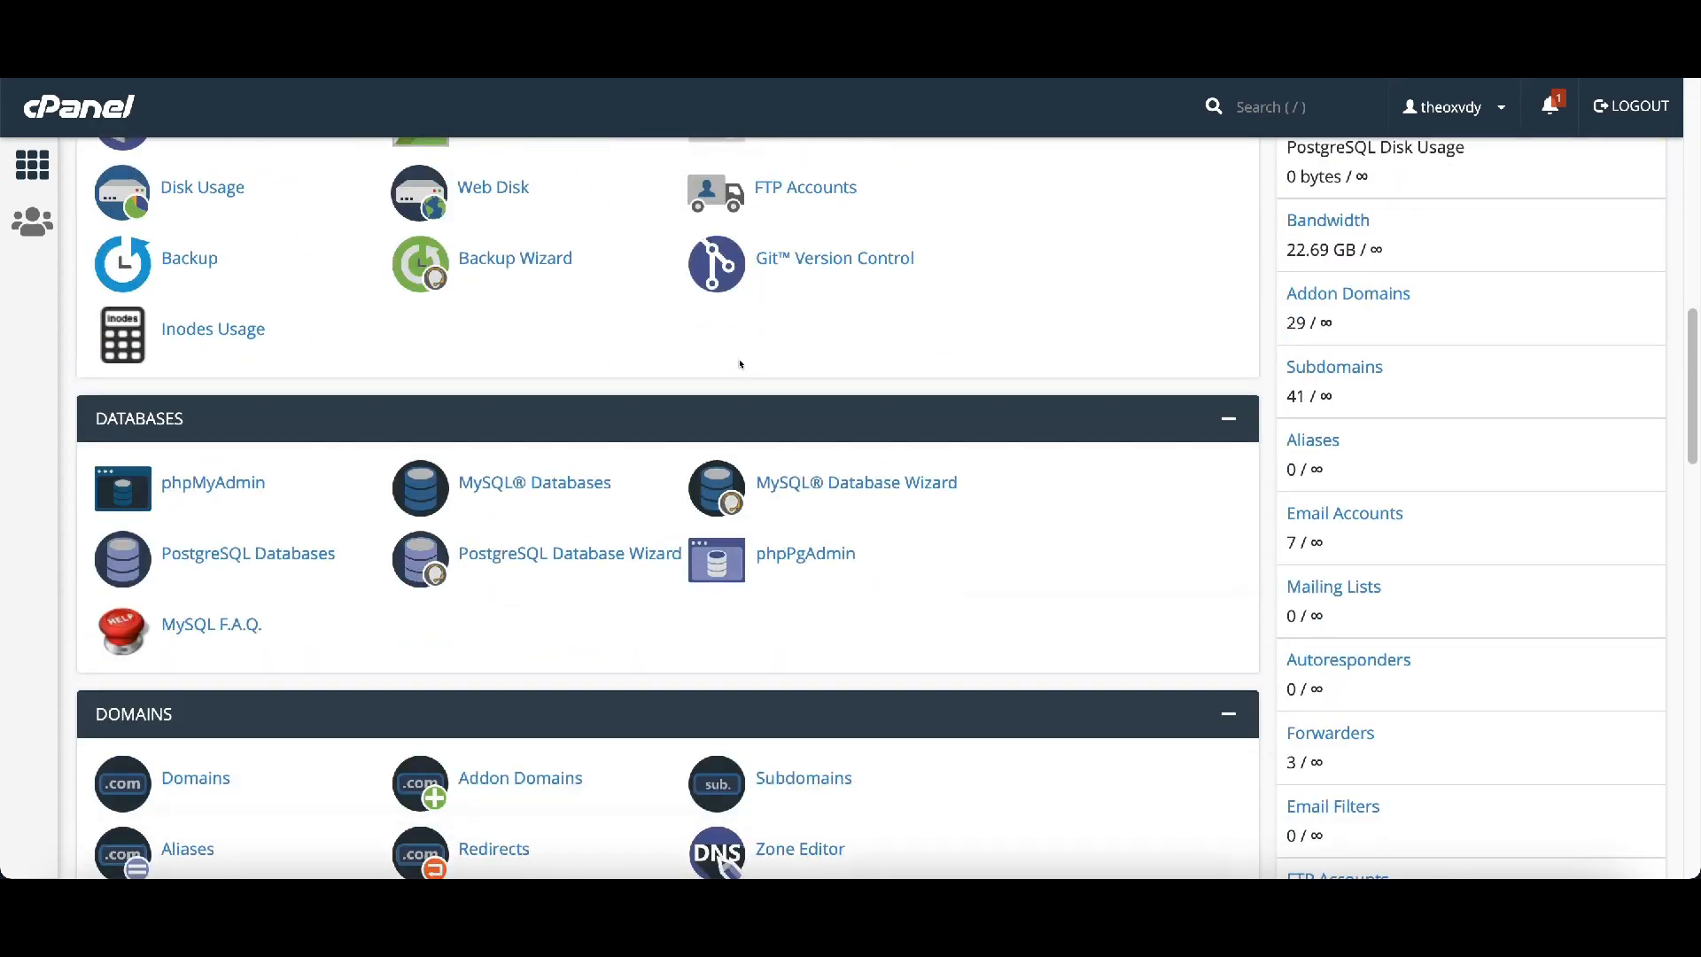
pyautogui.scroll(-8, 741, 364)
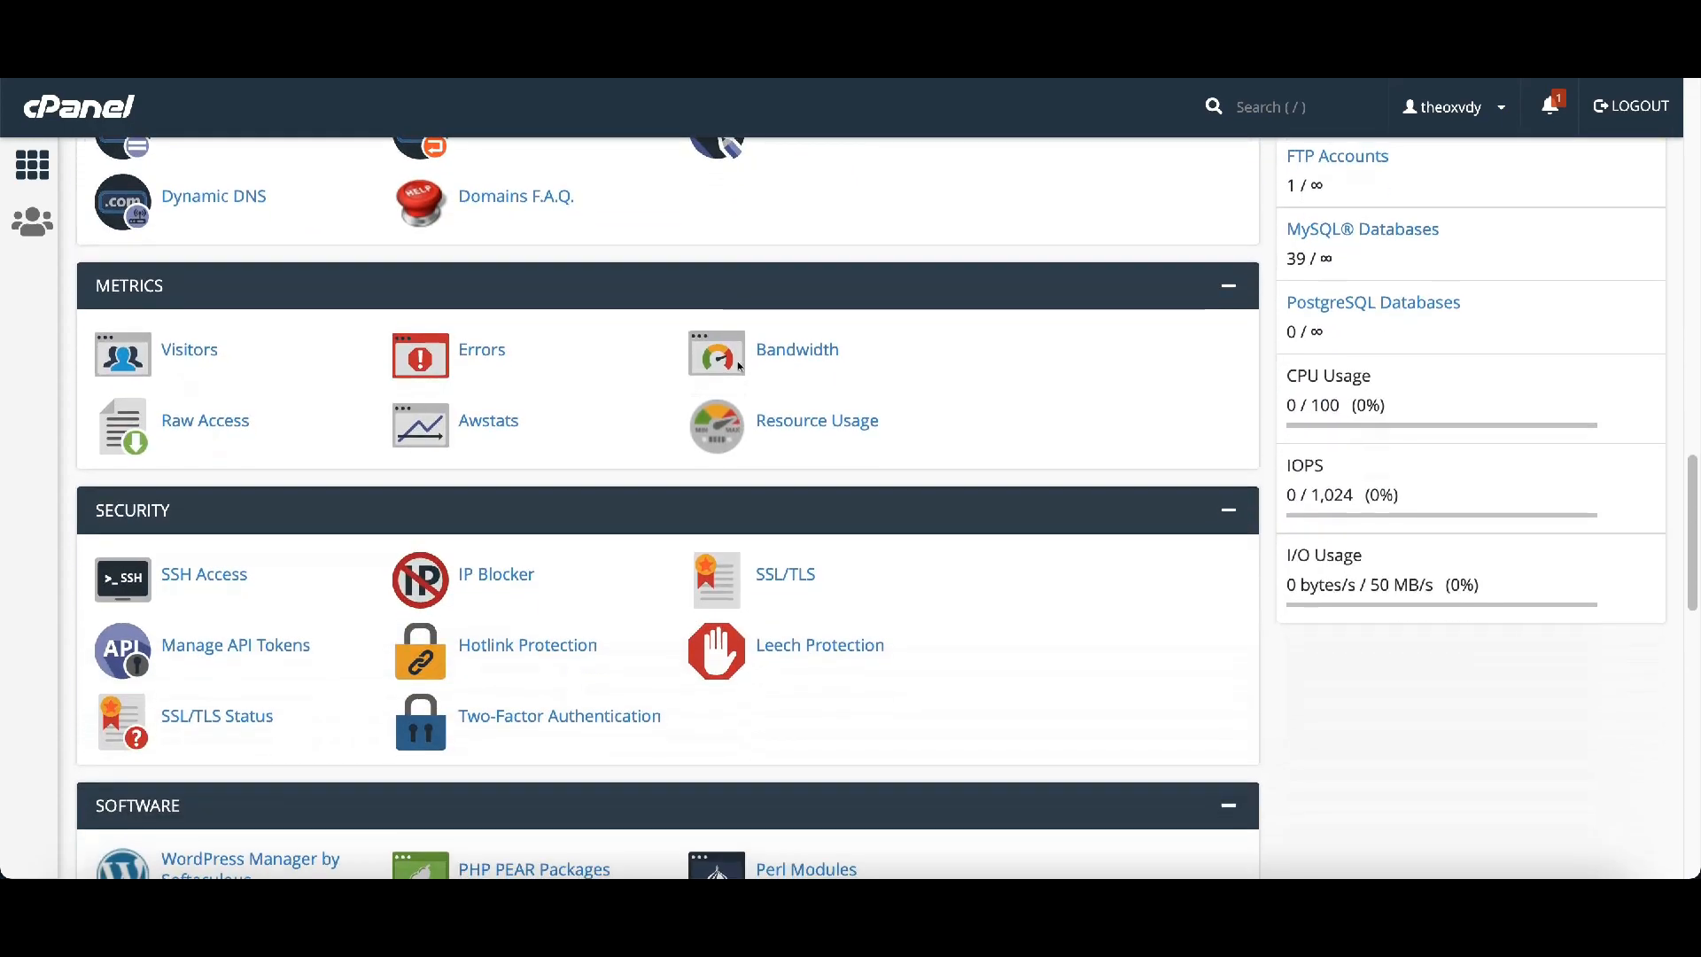
pyautogui.scroll(-3, 739, 365)
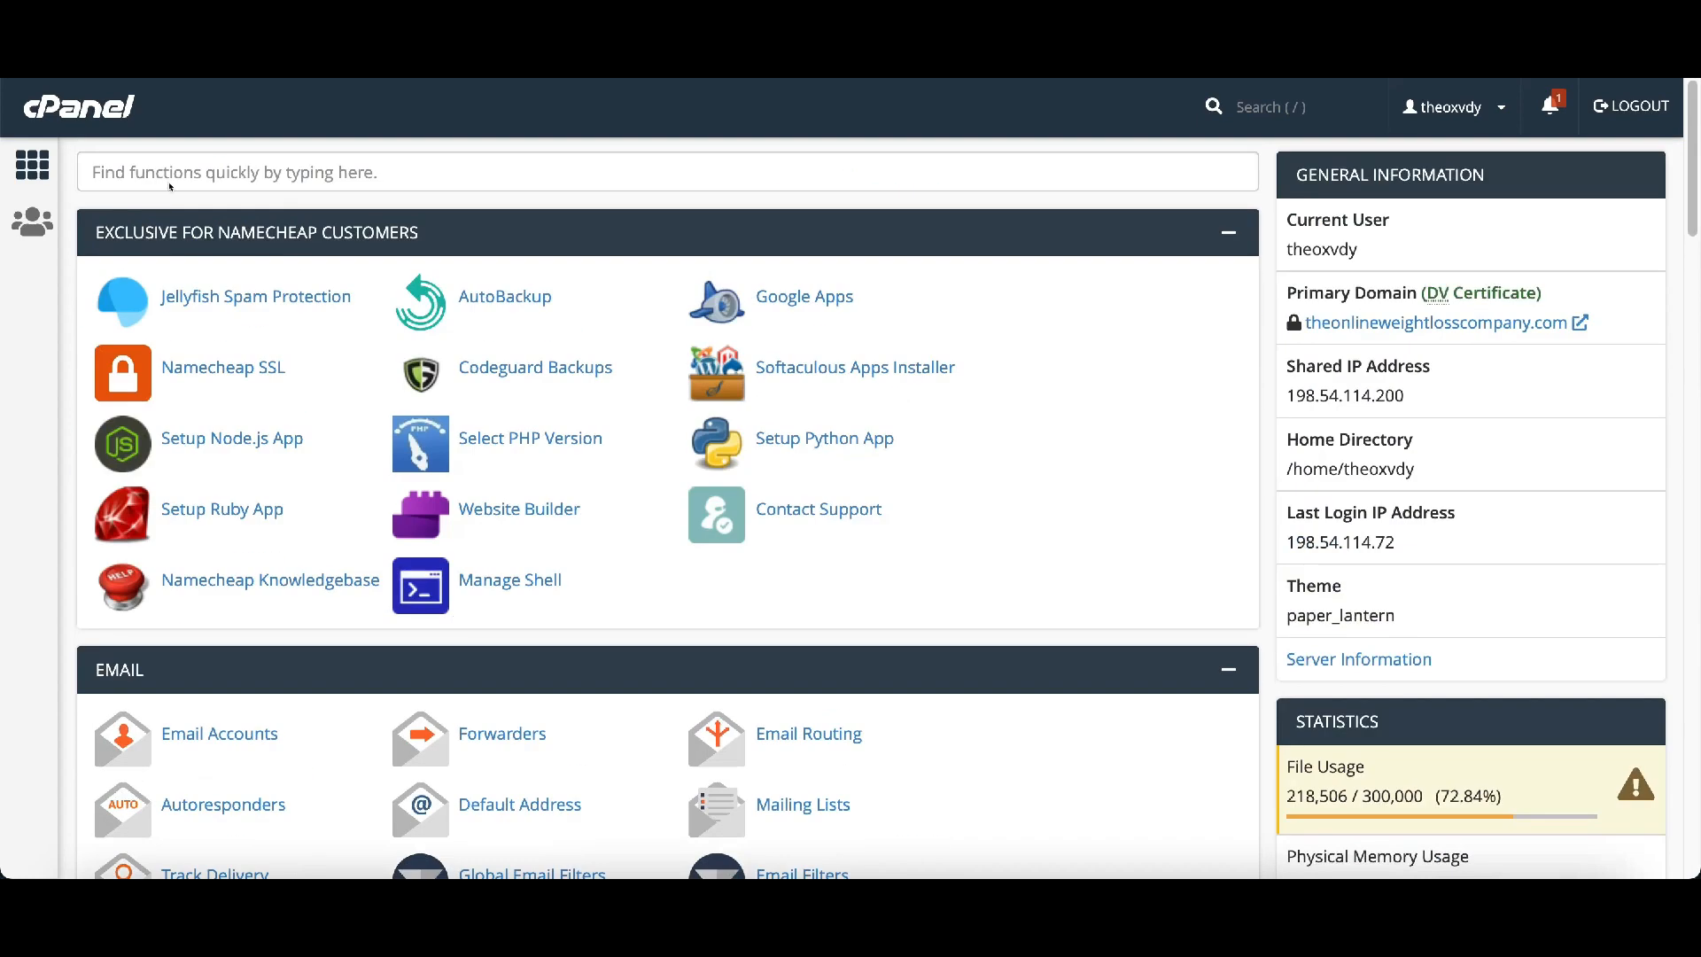
pyautogui.click(320, 173)
pyautogui.write('wordpress')
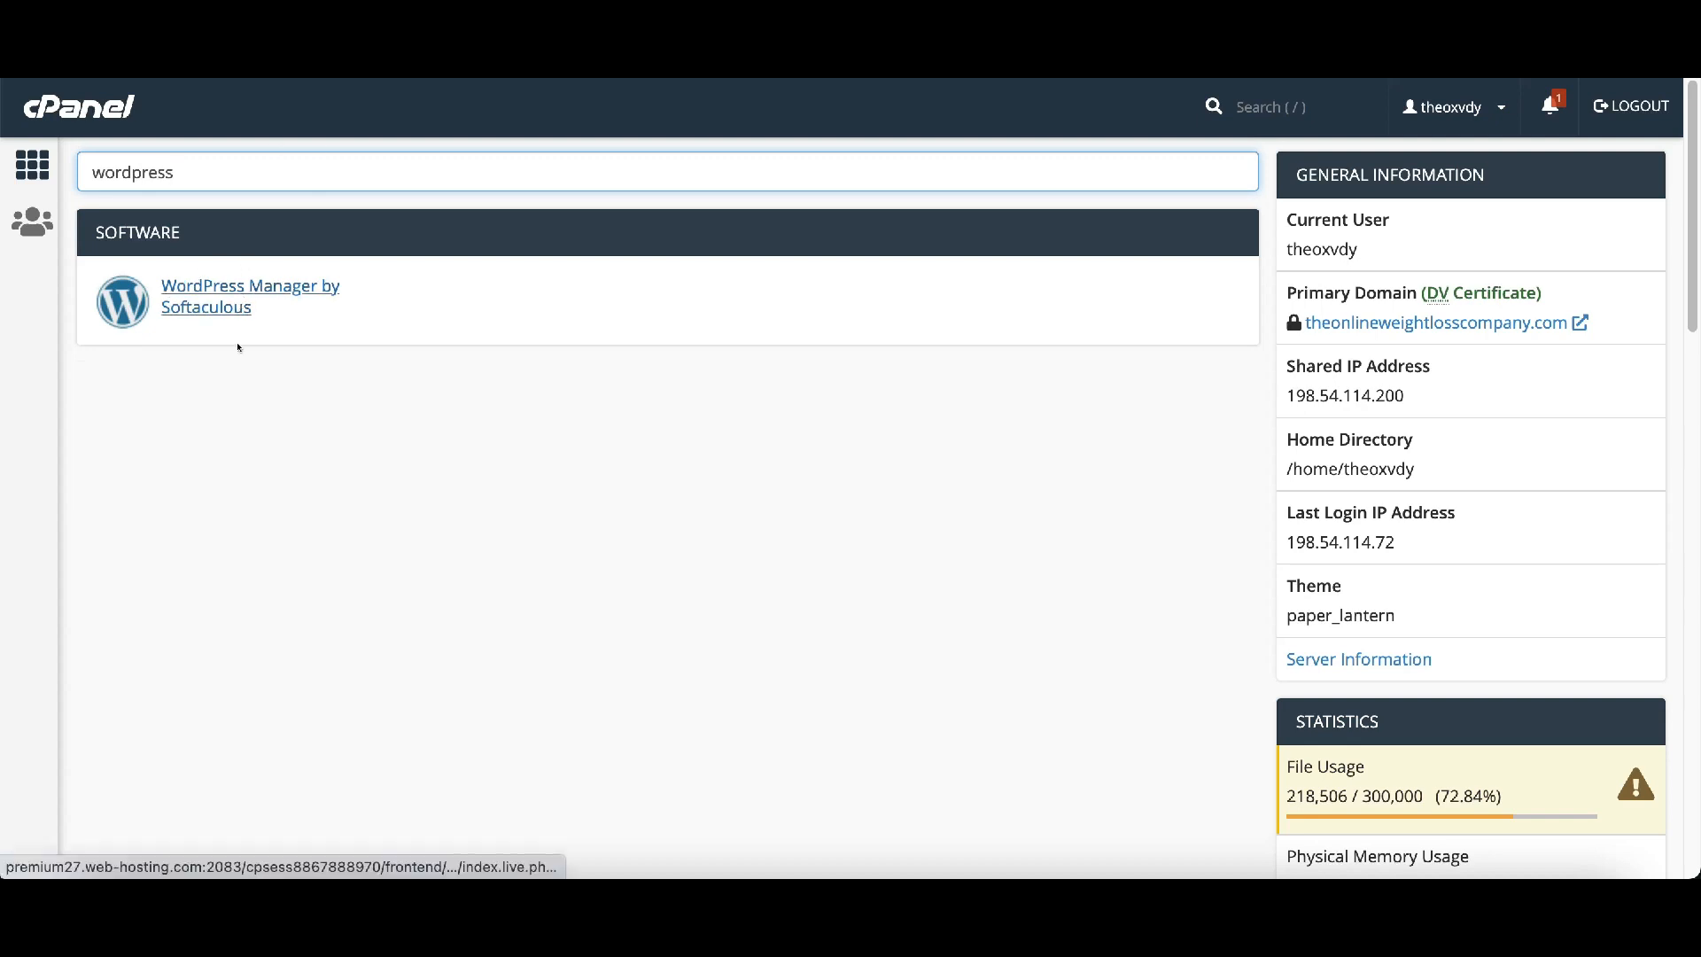
pyautogui.doubleClick(217, 171)
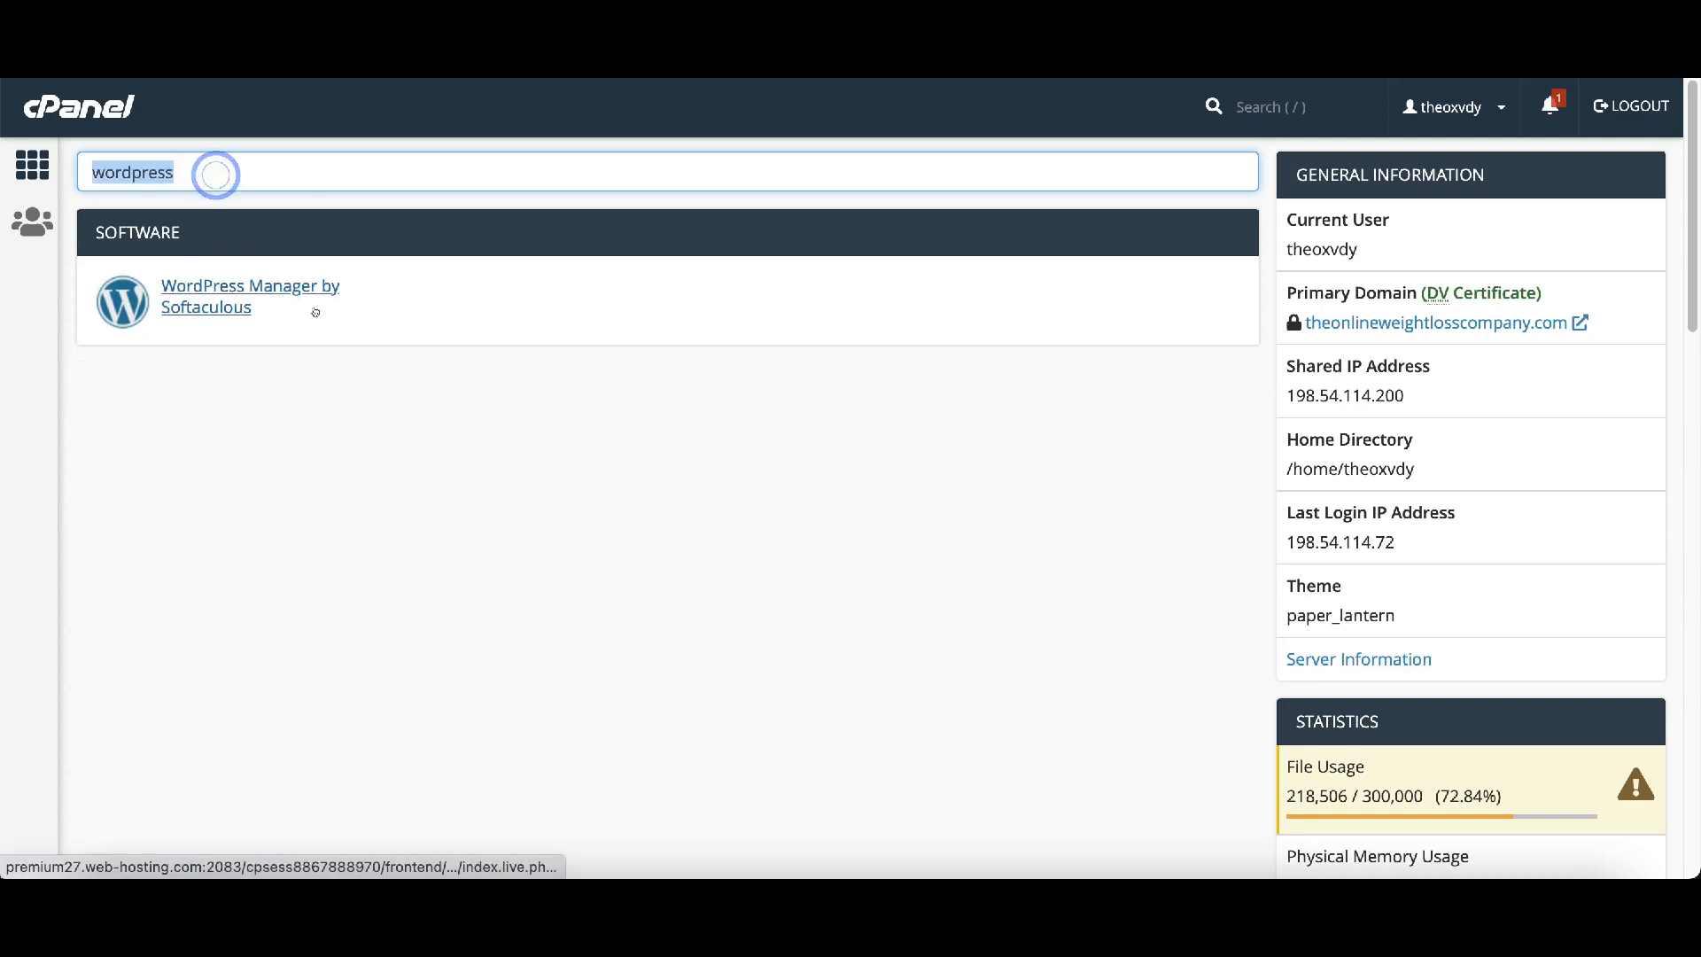
pyautogui.press('BackSpace')
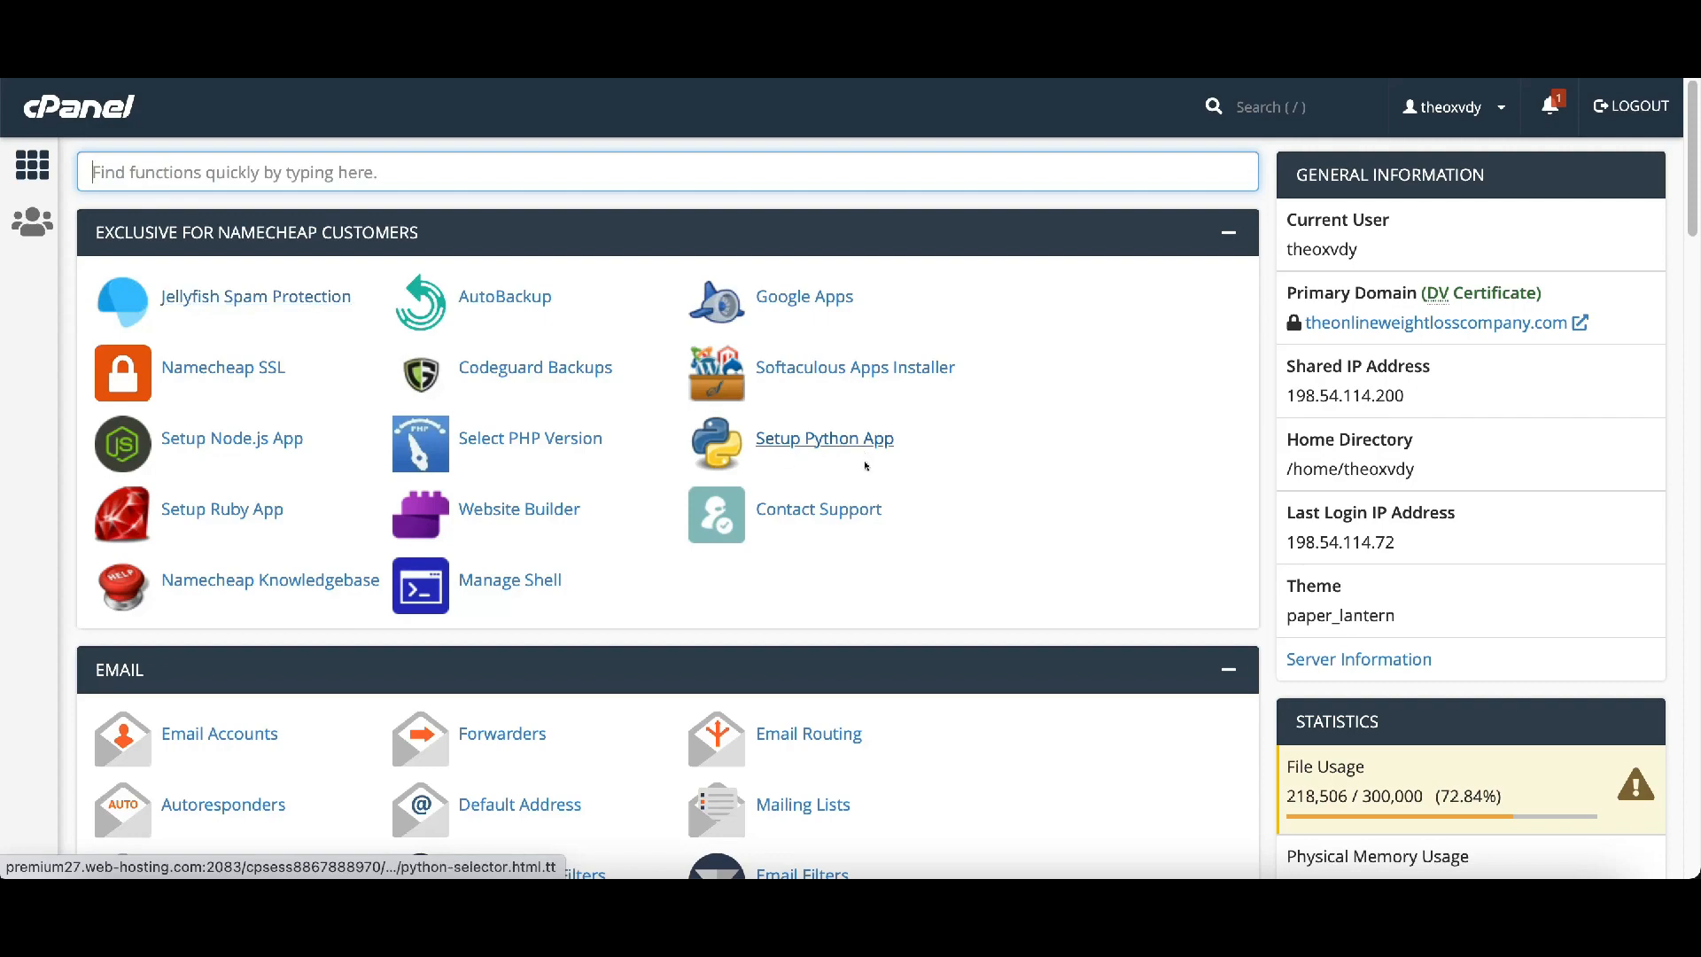
# Open WordPress Manager by Softaculous from the Software section and start a new WordPress installation
pyautogui.scroll(-20, 861, 464)
pyautogui.scroll(-10, 861, 464)
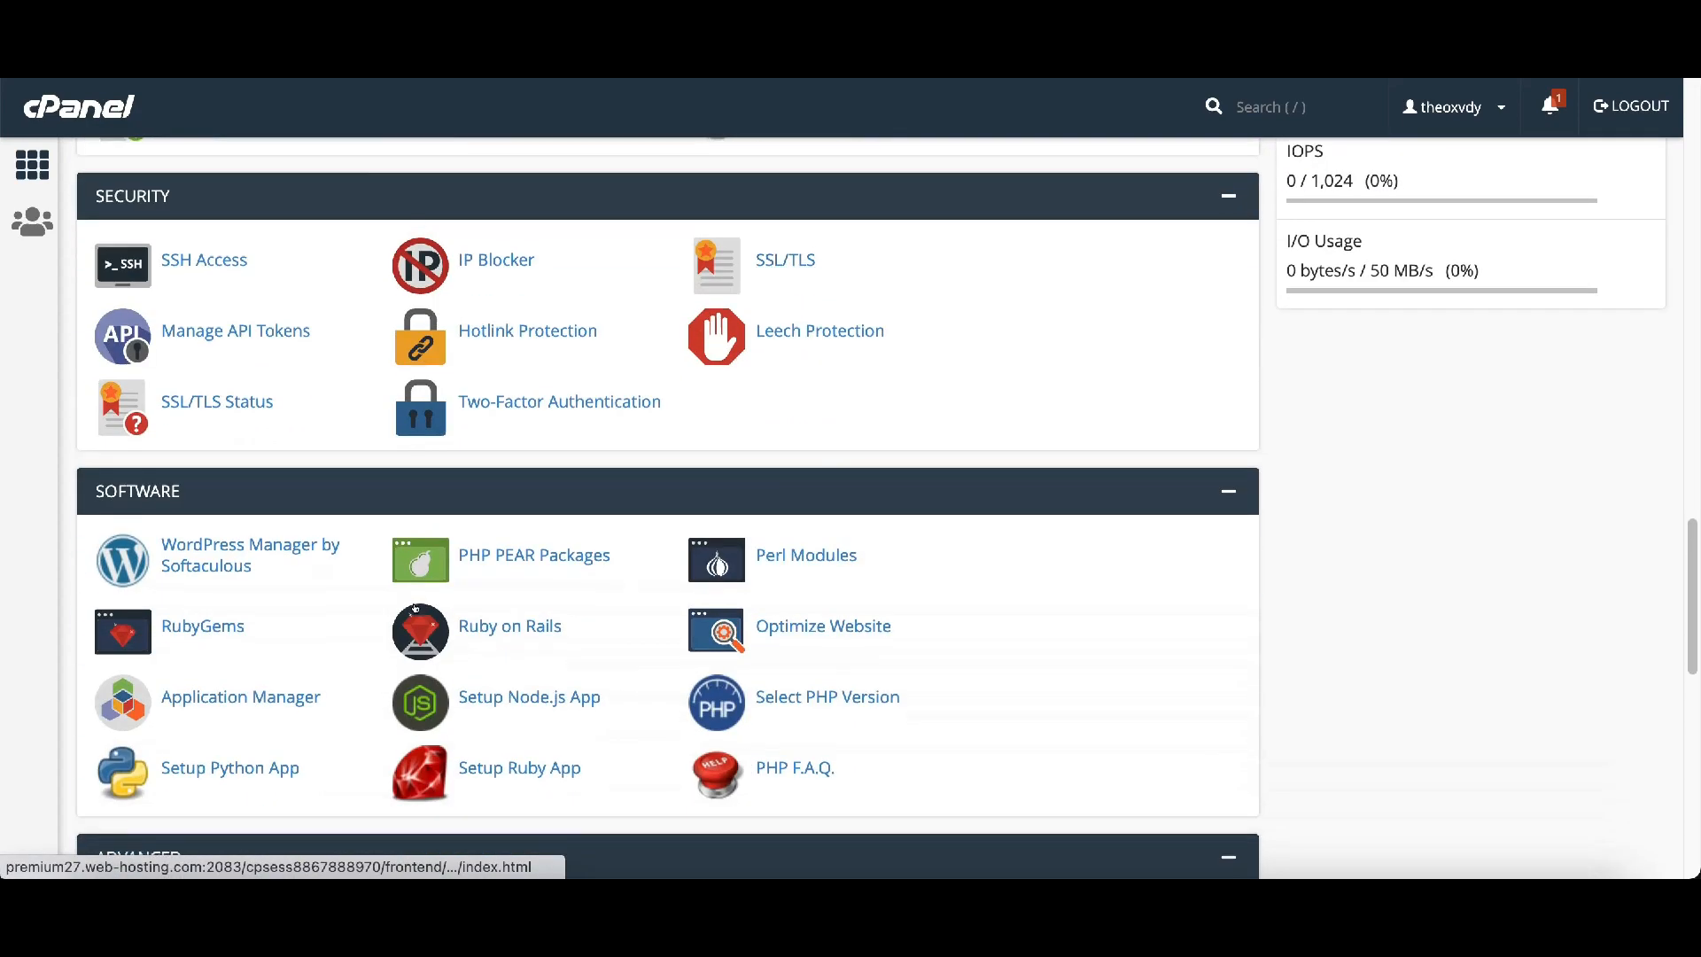
pyautogui.scroll(-5, 148, 791)
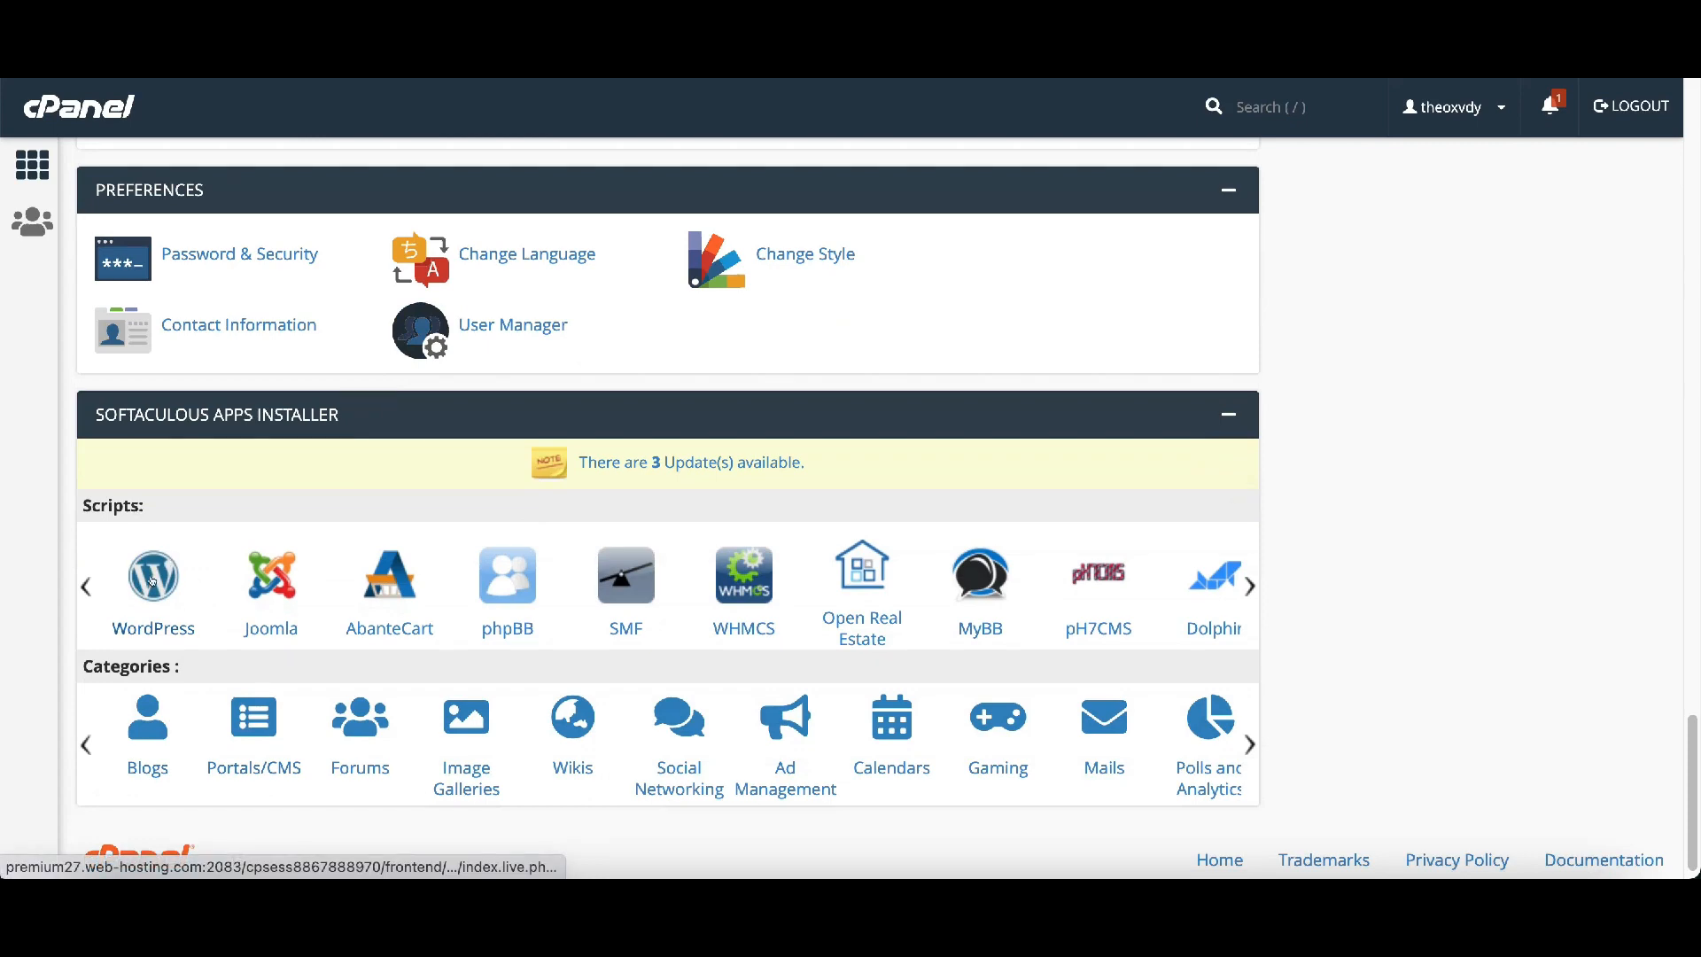
pyautogui.scroll(15, 312, 574)
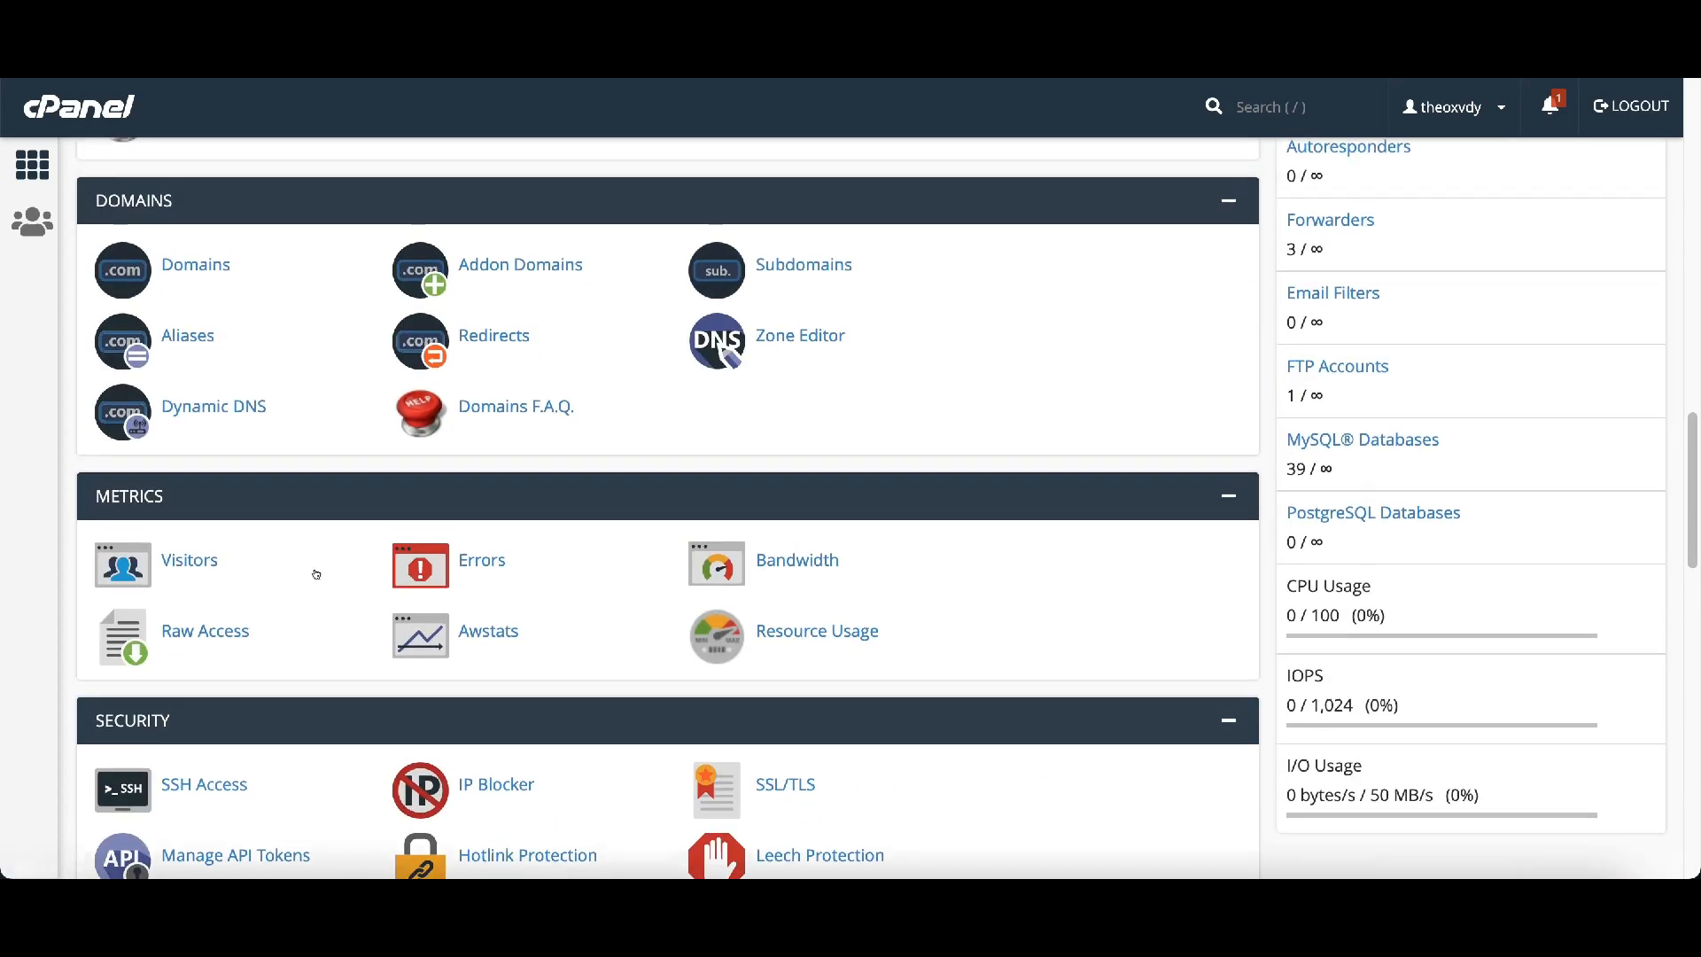
pyautogui.scroll(-10, 308, 581)
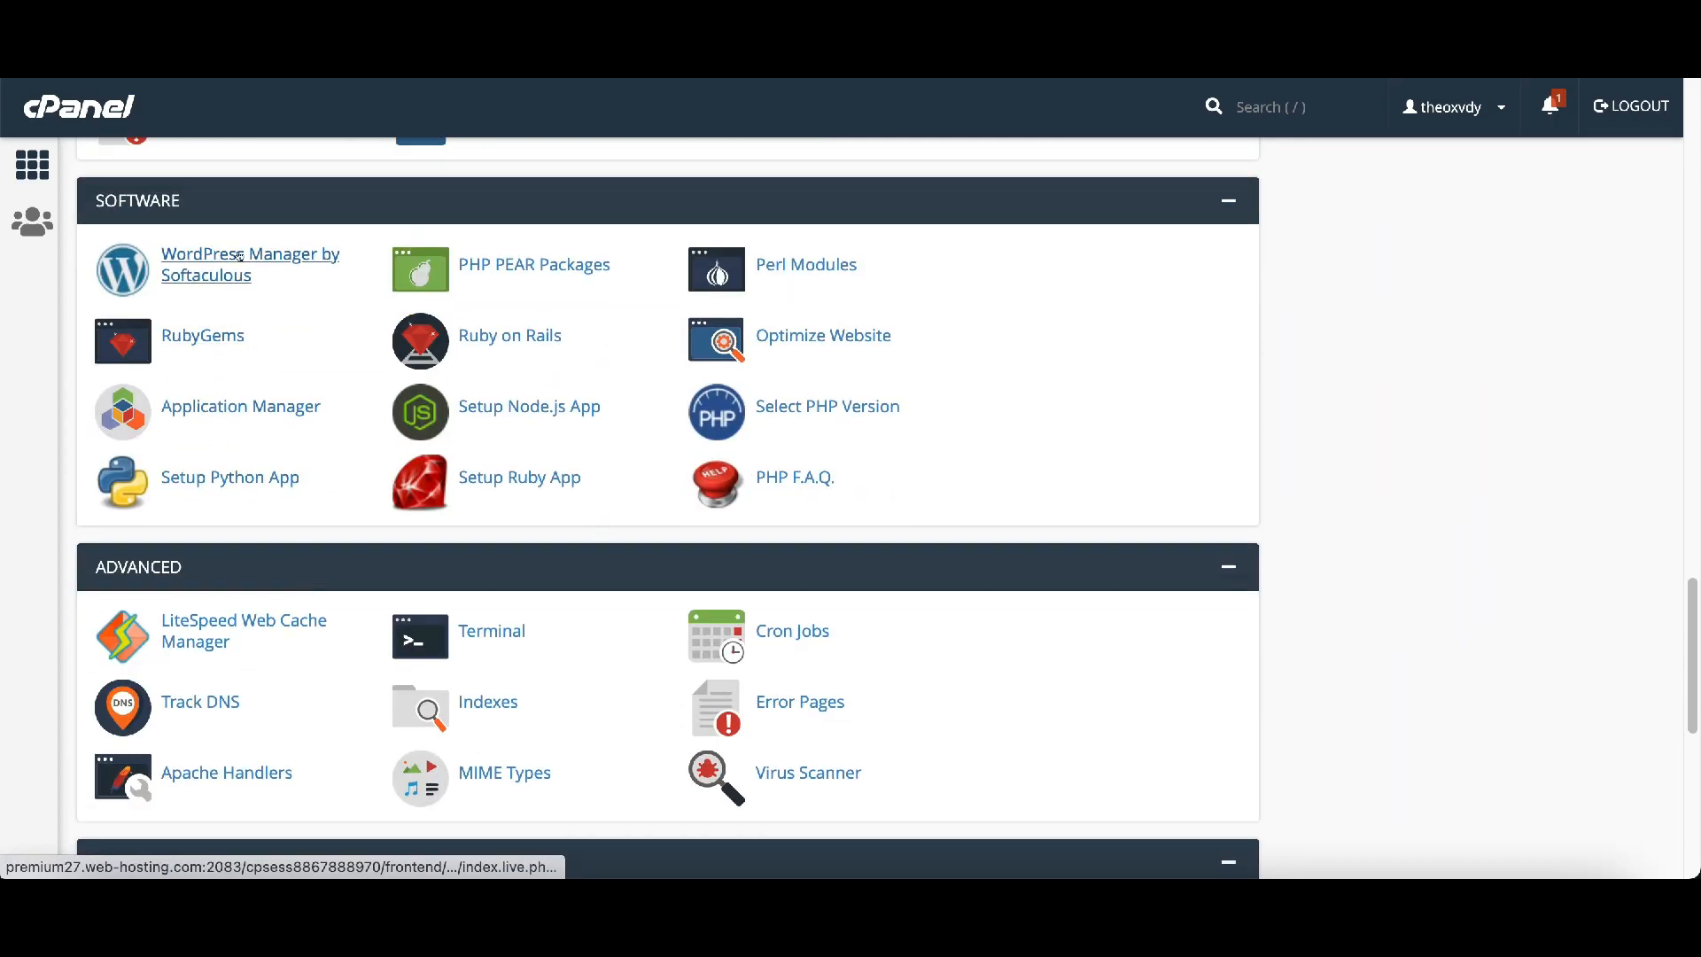
pyautogui.click(224, 262)
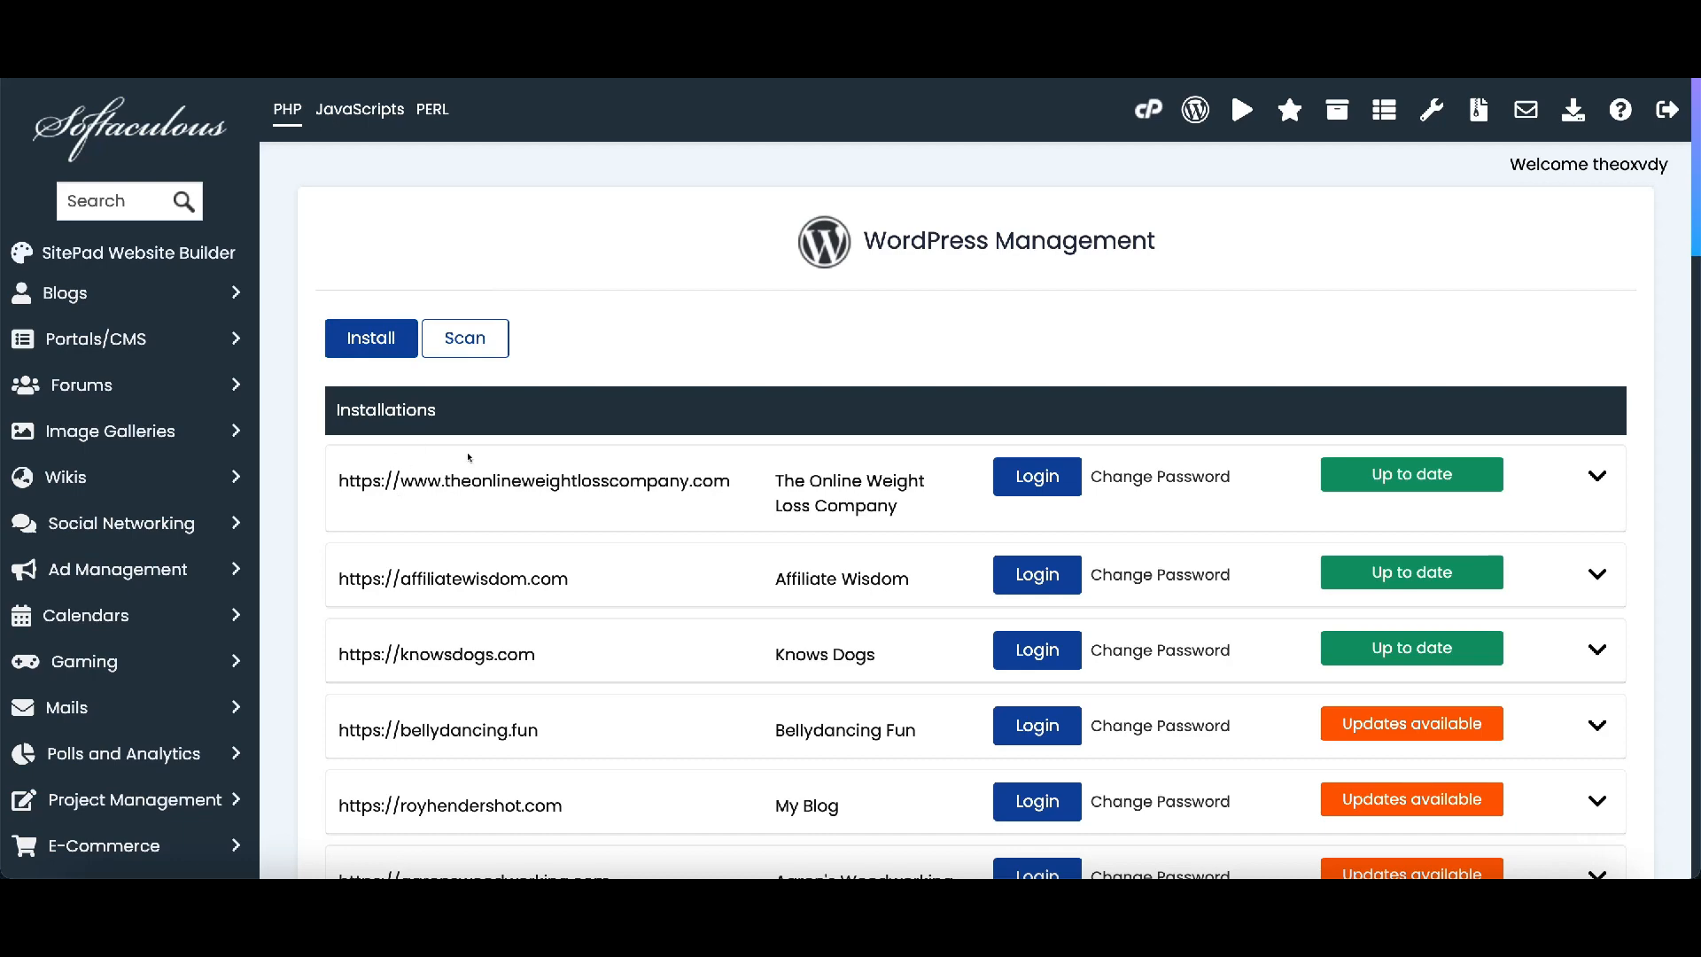
pyautogui.click(354, 338)
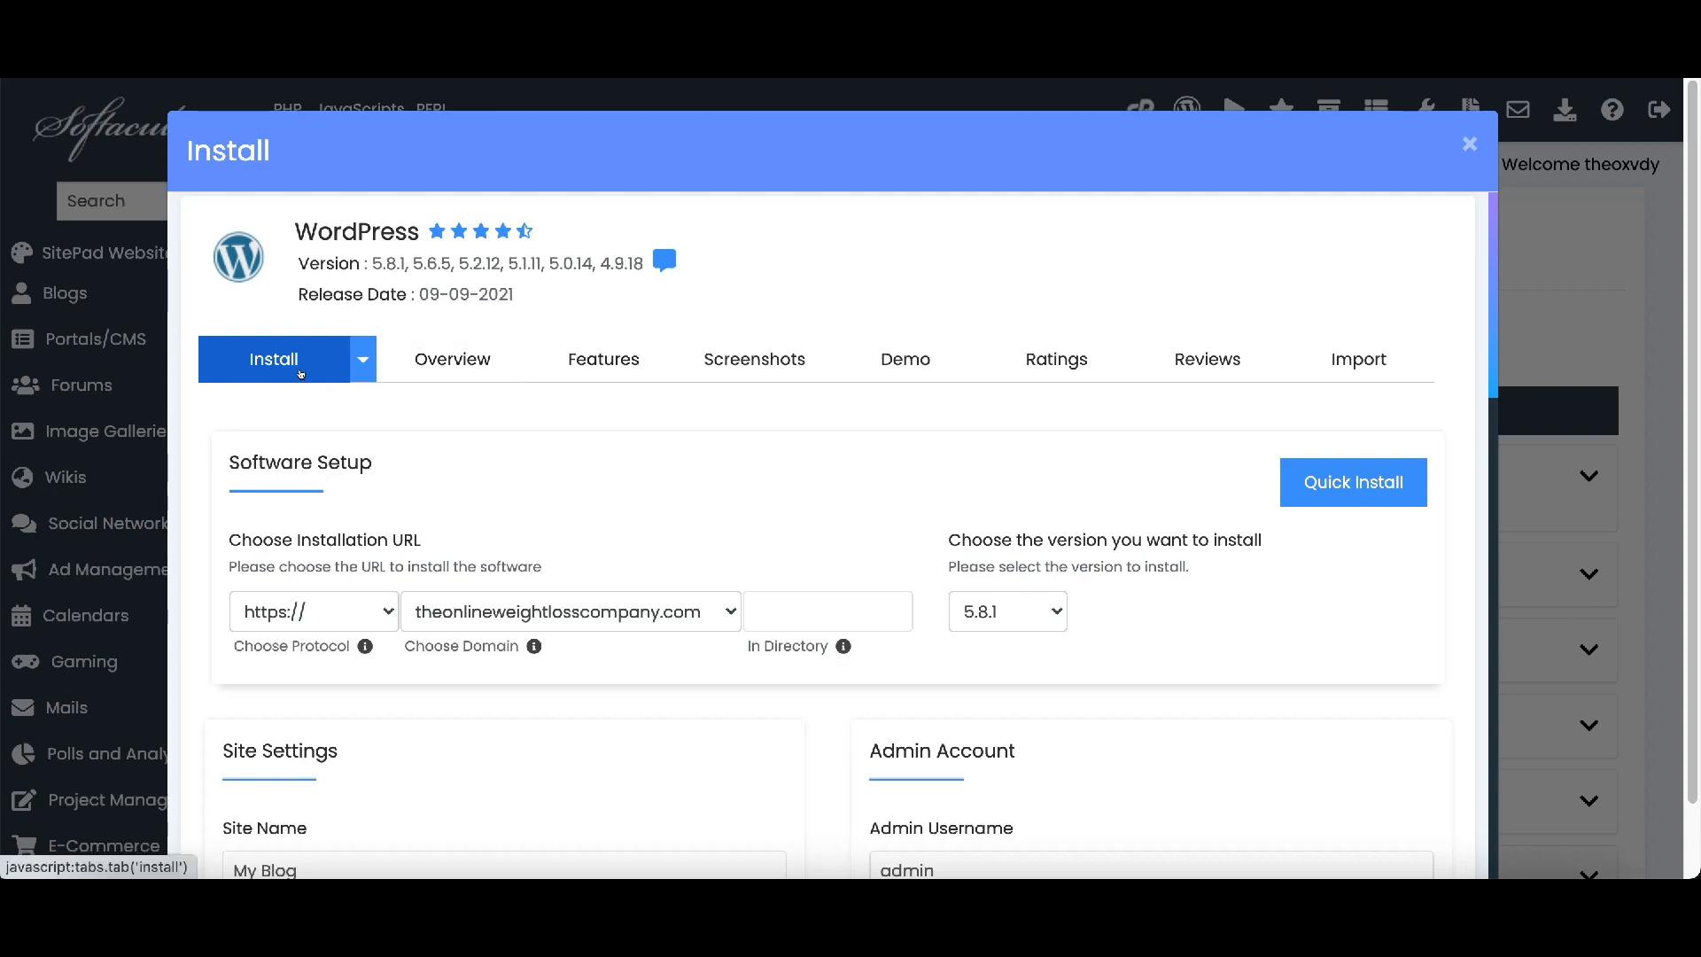
pyautogui.scroll(-1, 355, 435)
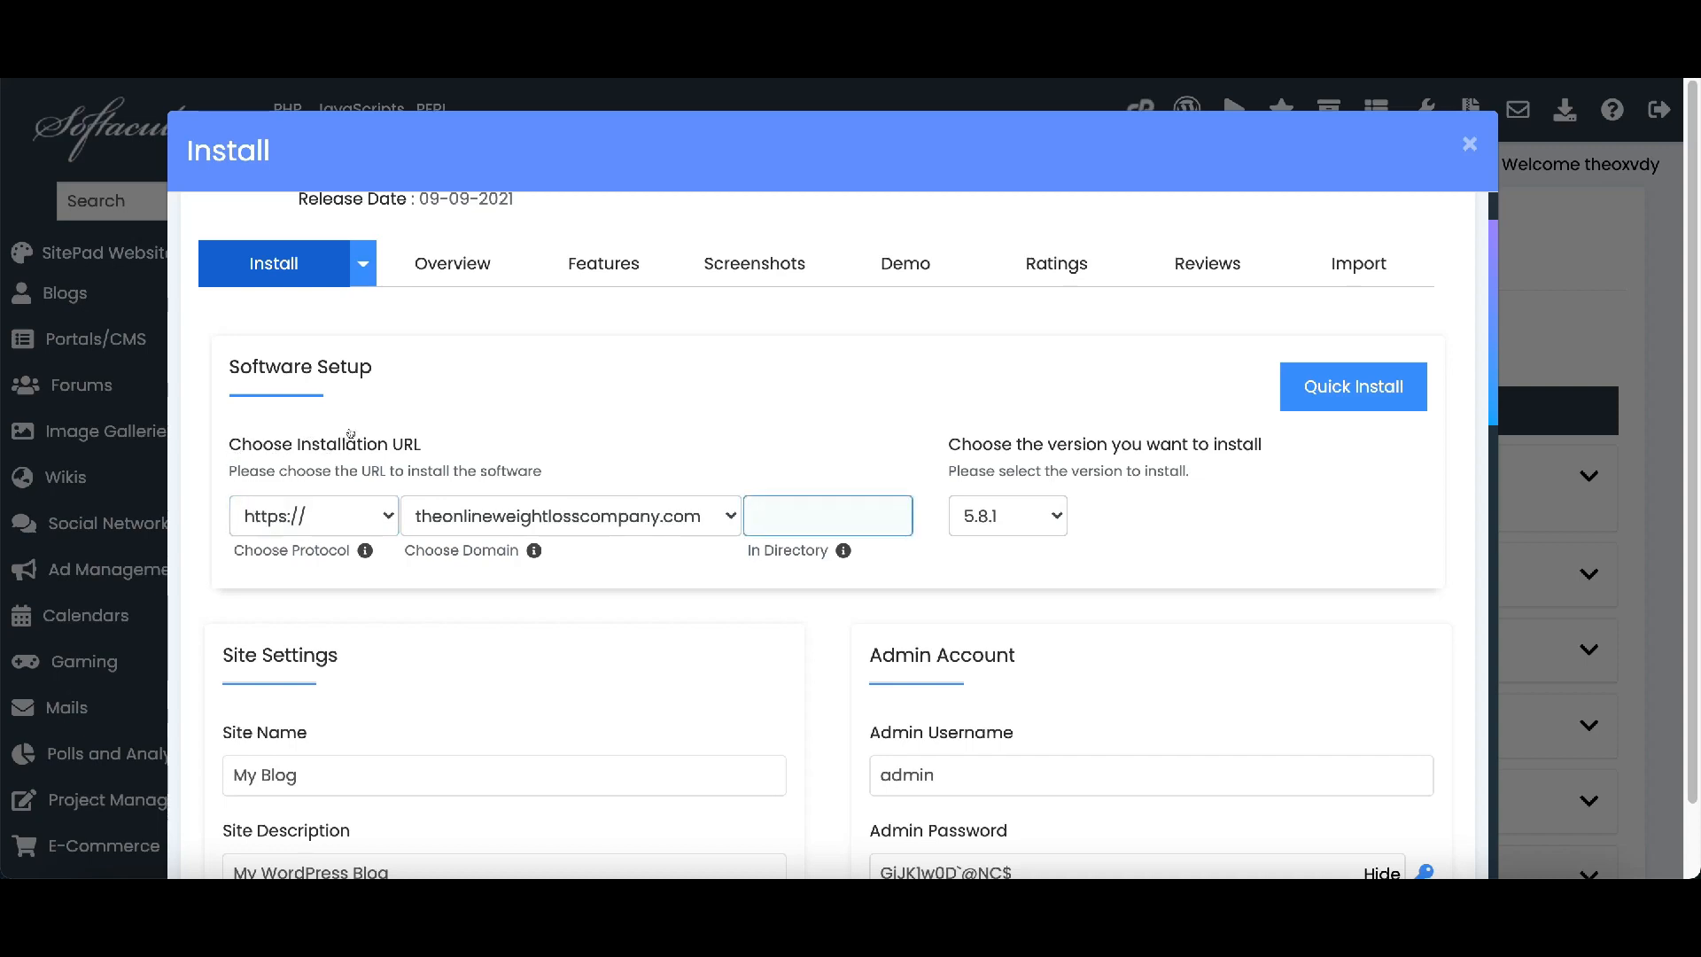
pyautogui.click(301, 516)
pyautogui.click(373, 513)
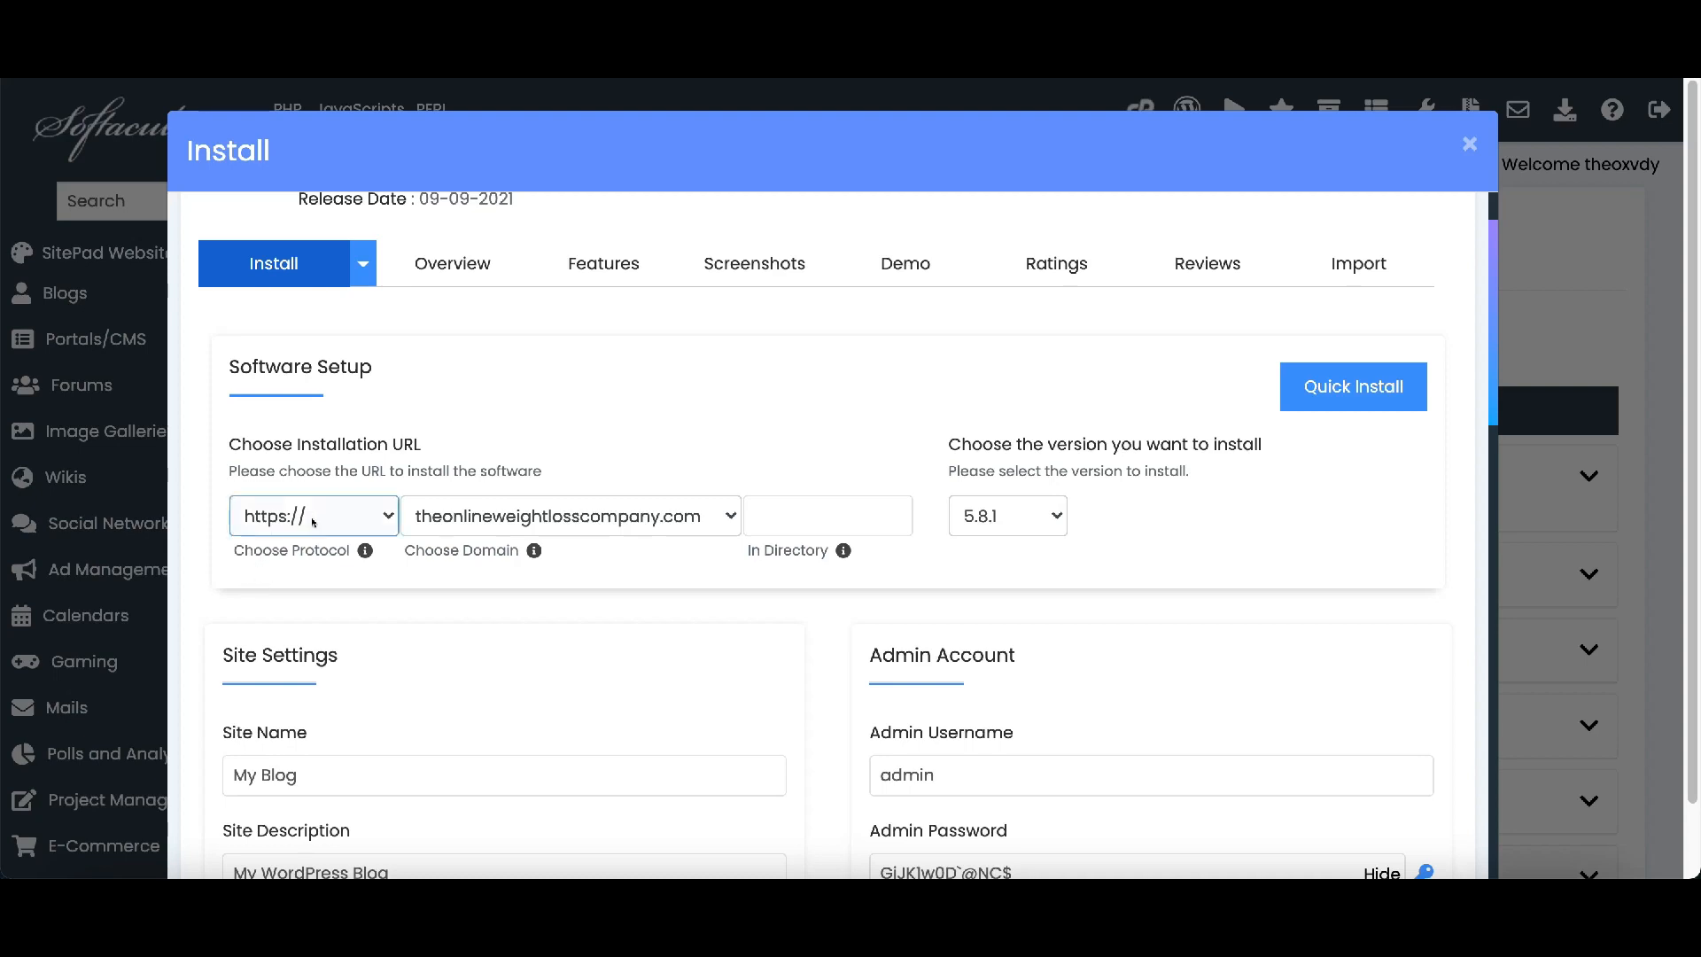
pyautogui.click(386, 517)
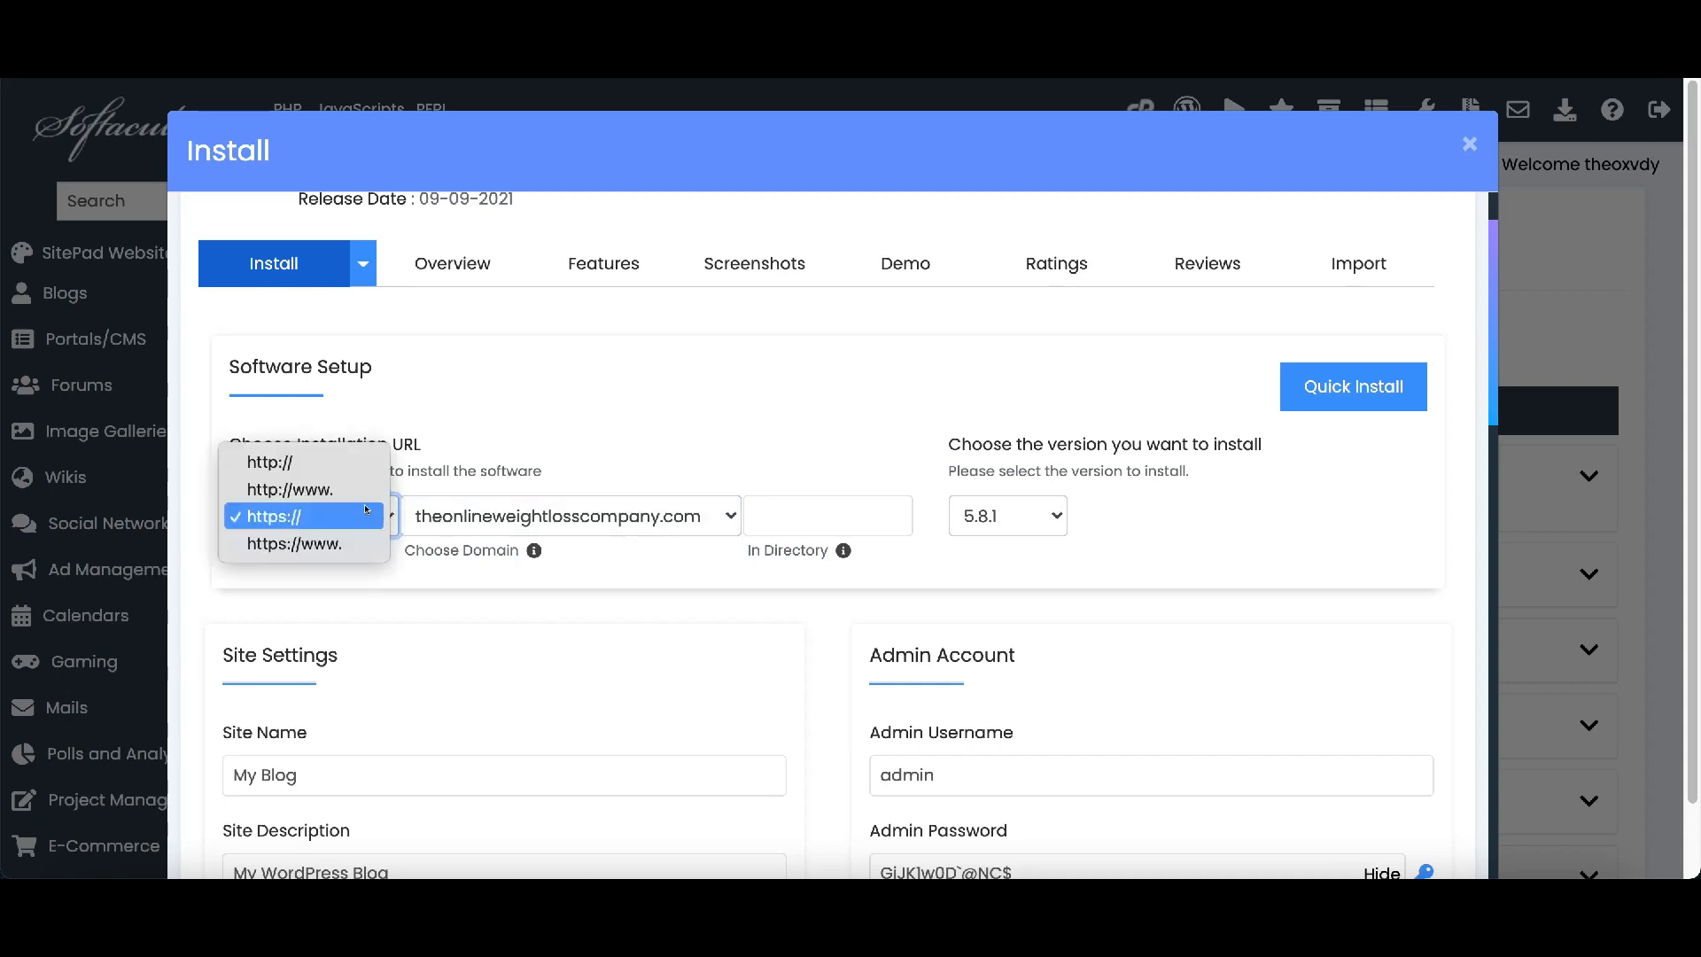
pyautogui.click(285, 462)
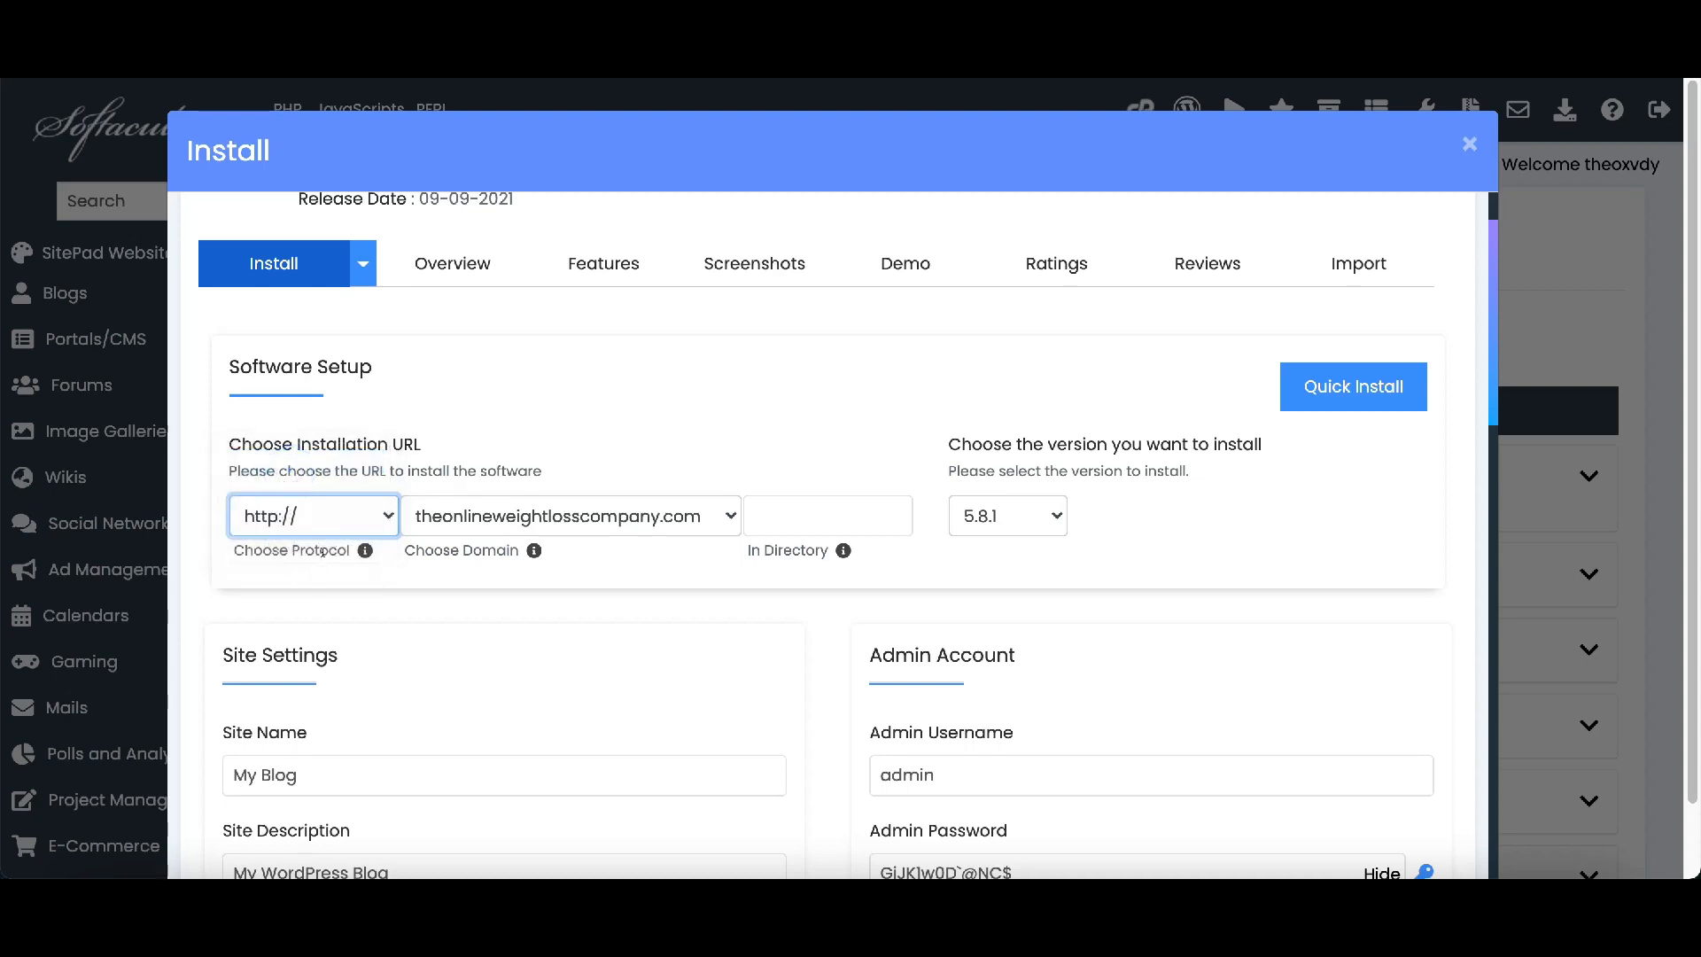
pyautogui.click(385, 518)
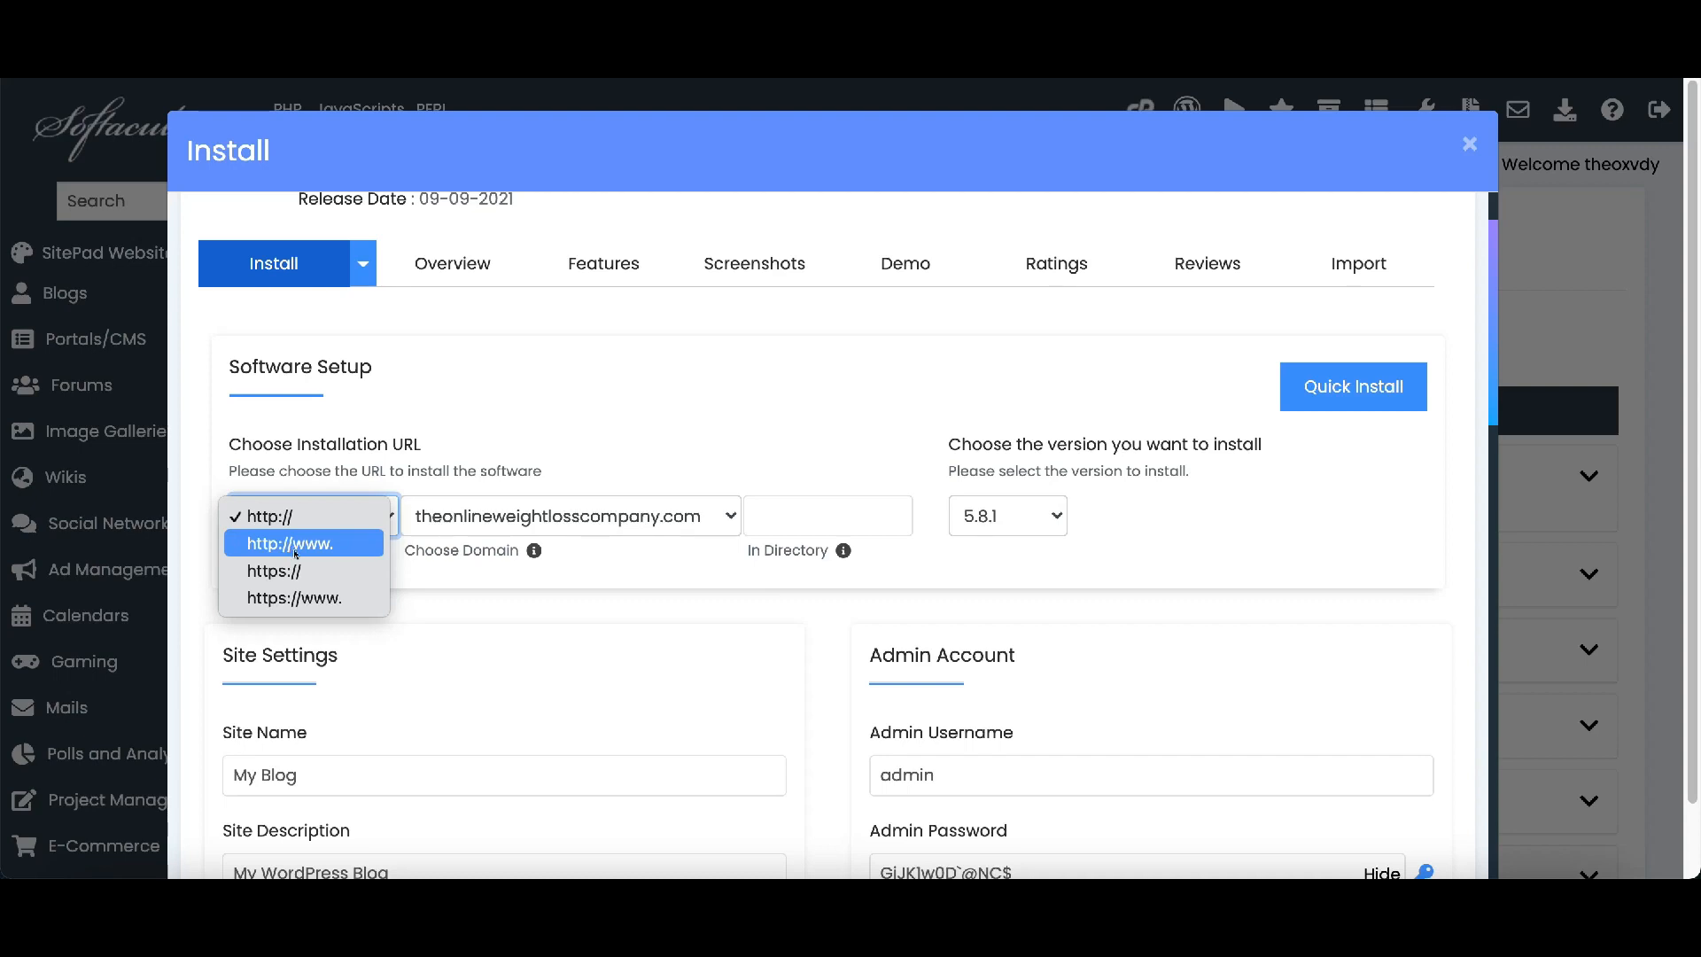
pyautogui.click(290, 570)
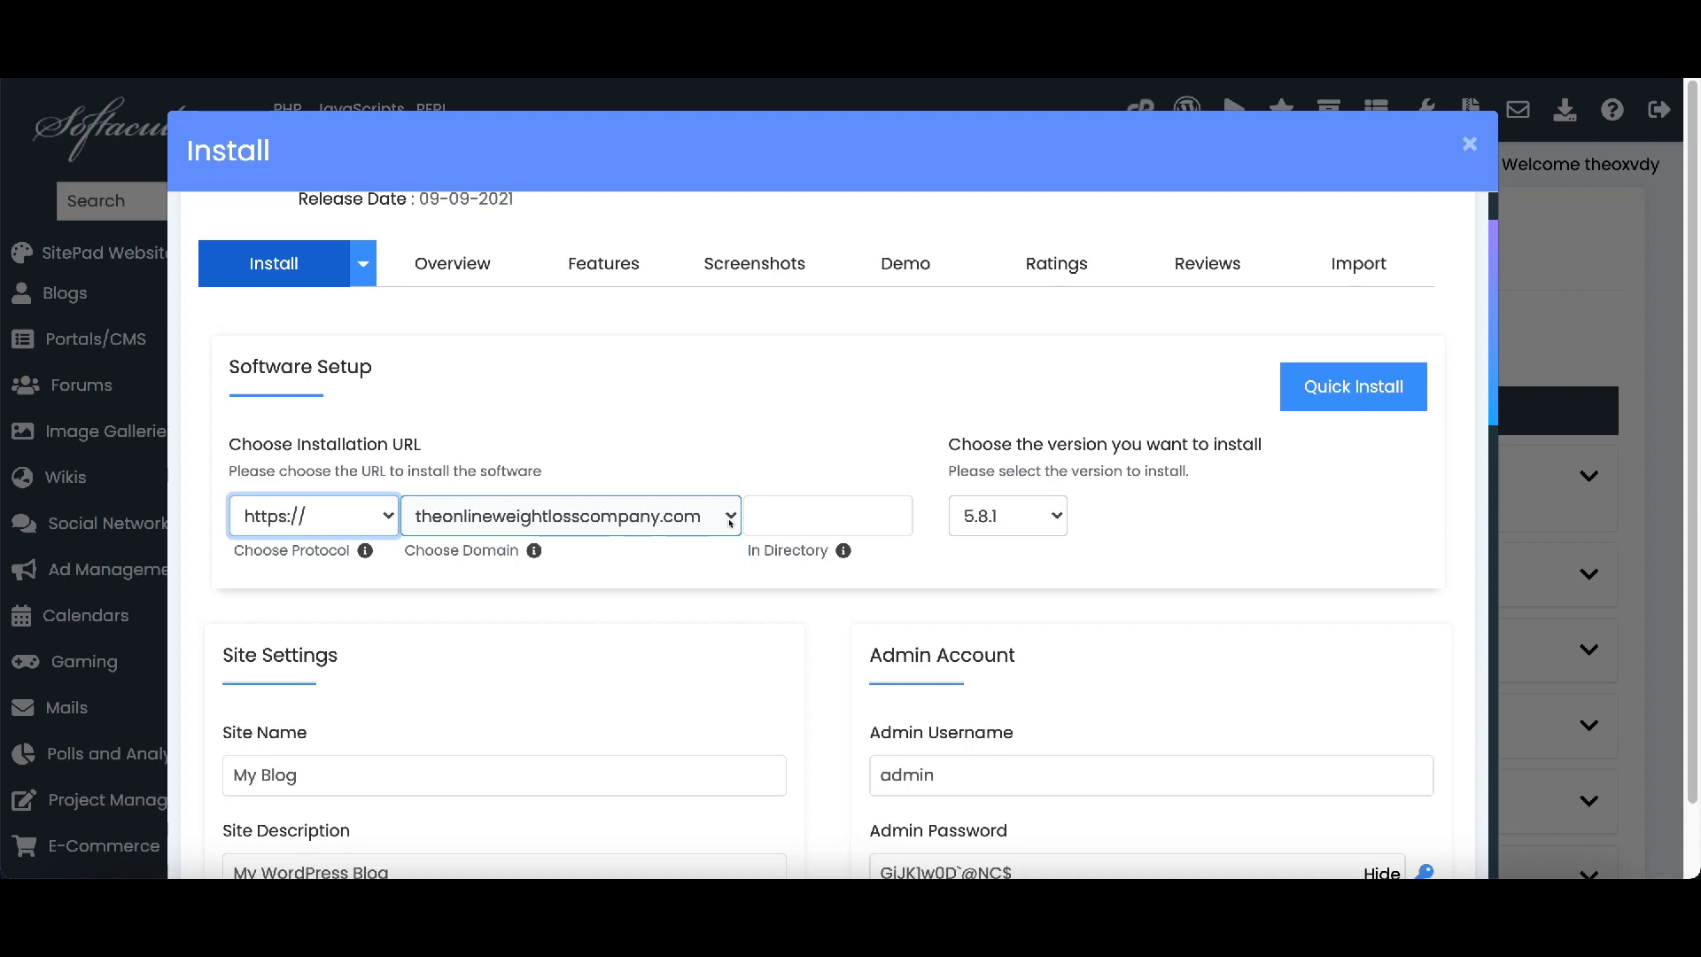
# Choose dietnewswire.com as the installation domain and leave the directory empty
pyautogui.click(727, 519)
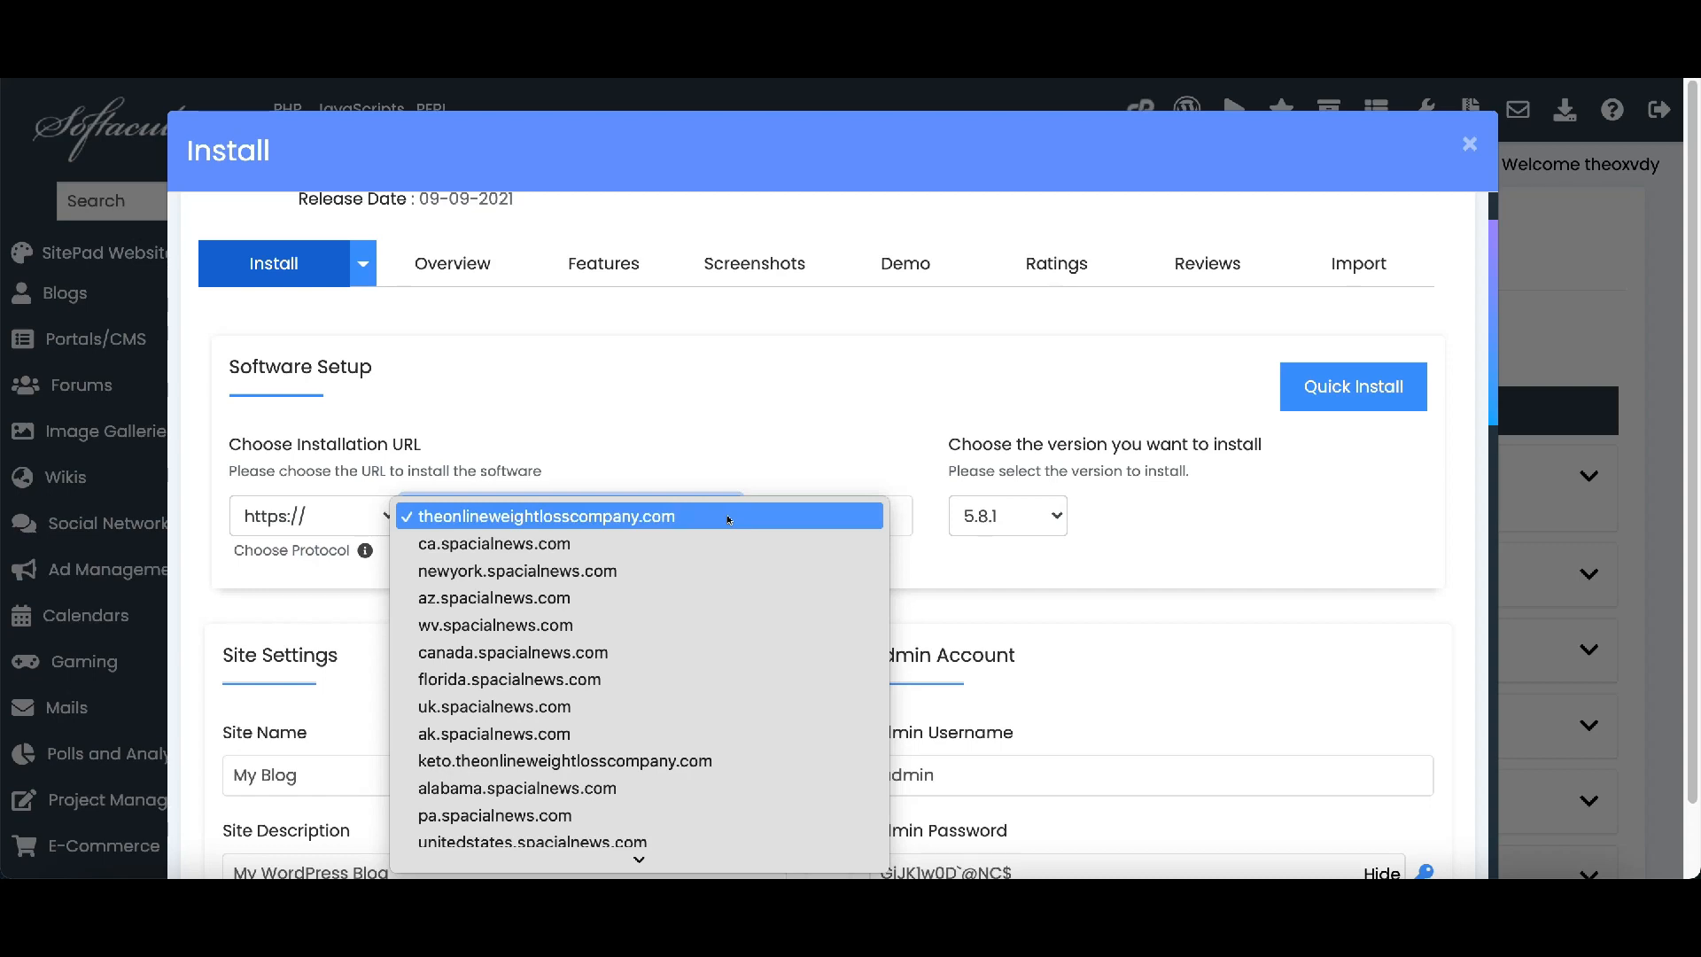
pyautogui.write('dietnewswire')
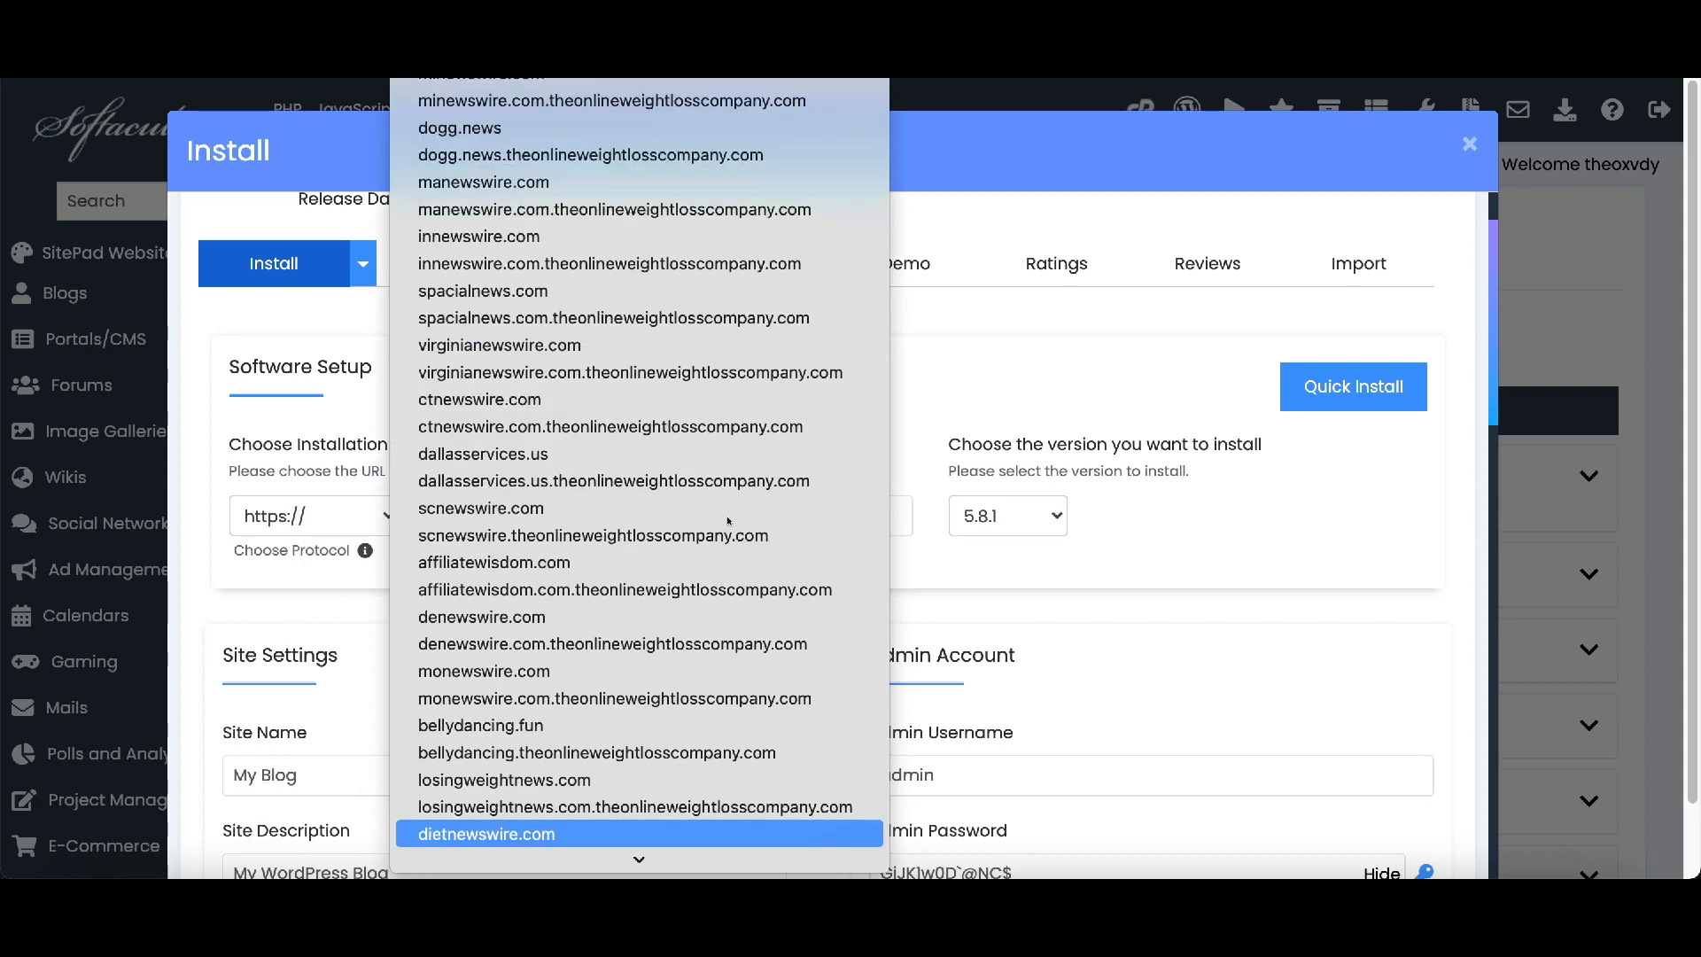
pyautogui.scroll(-3, 541, 797)
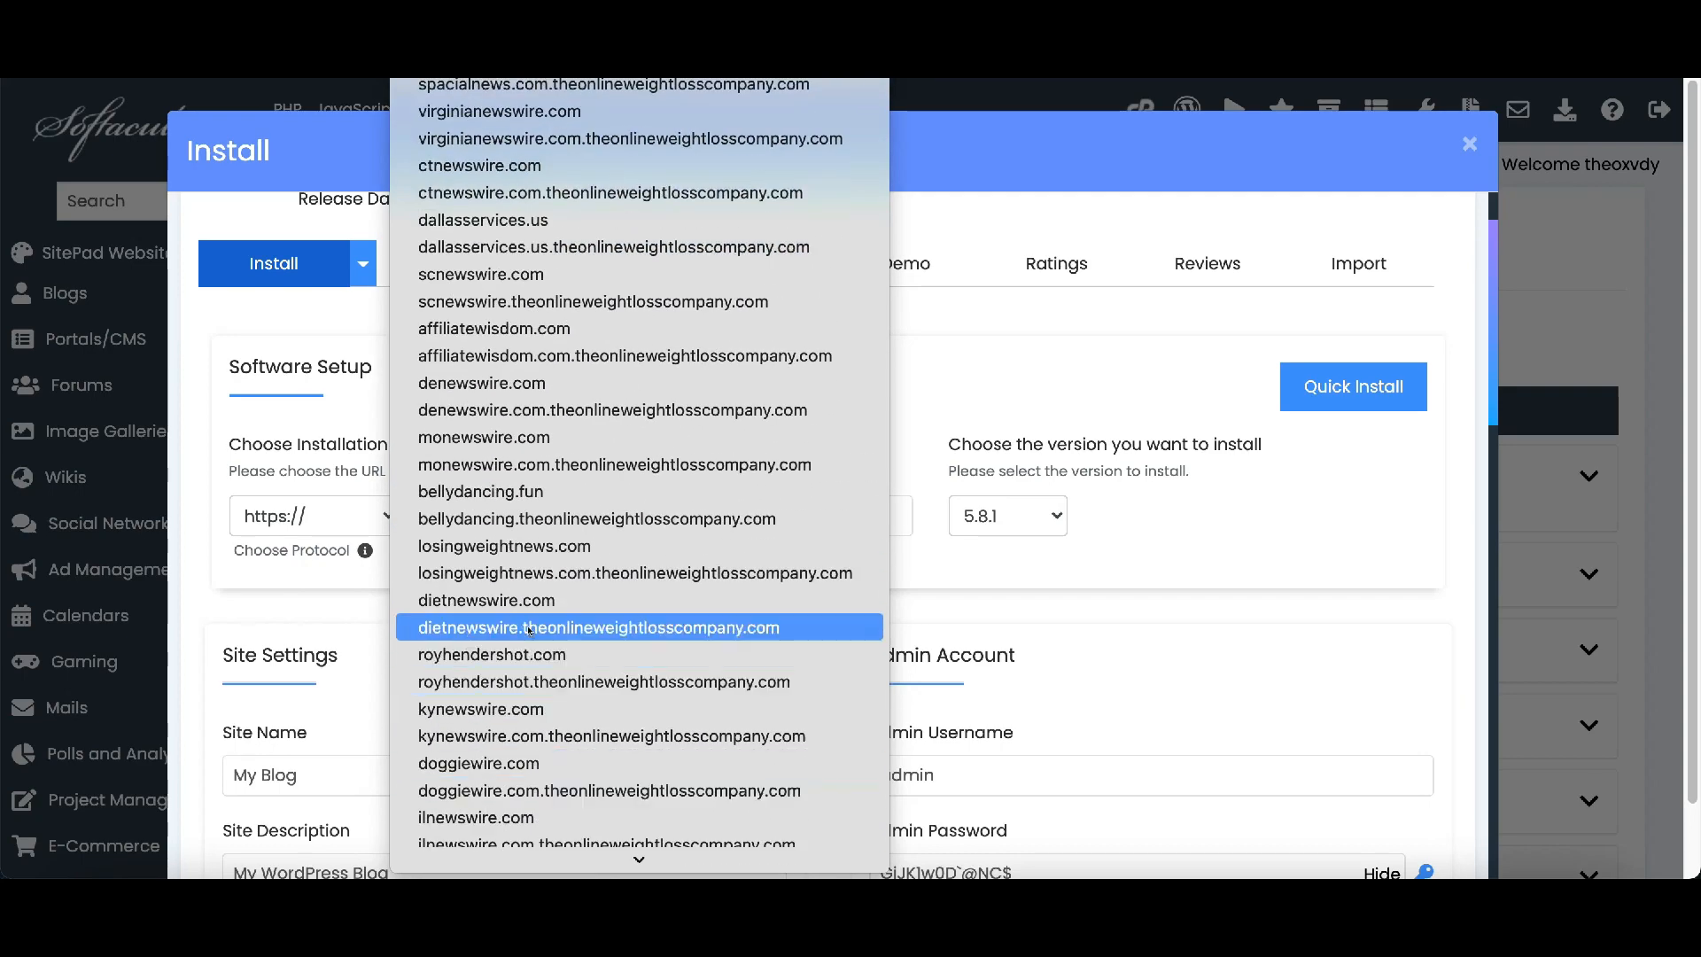
pyautogui.click(517, 601)
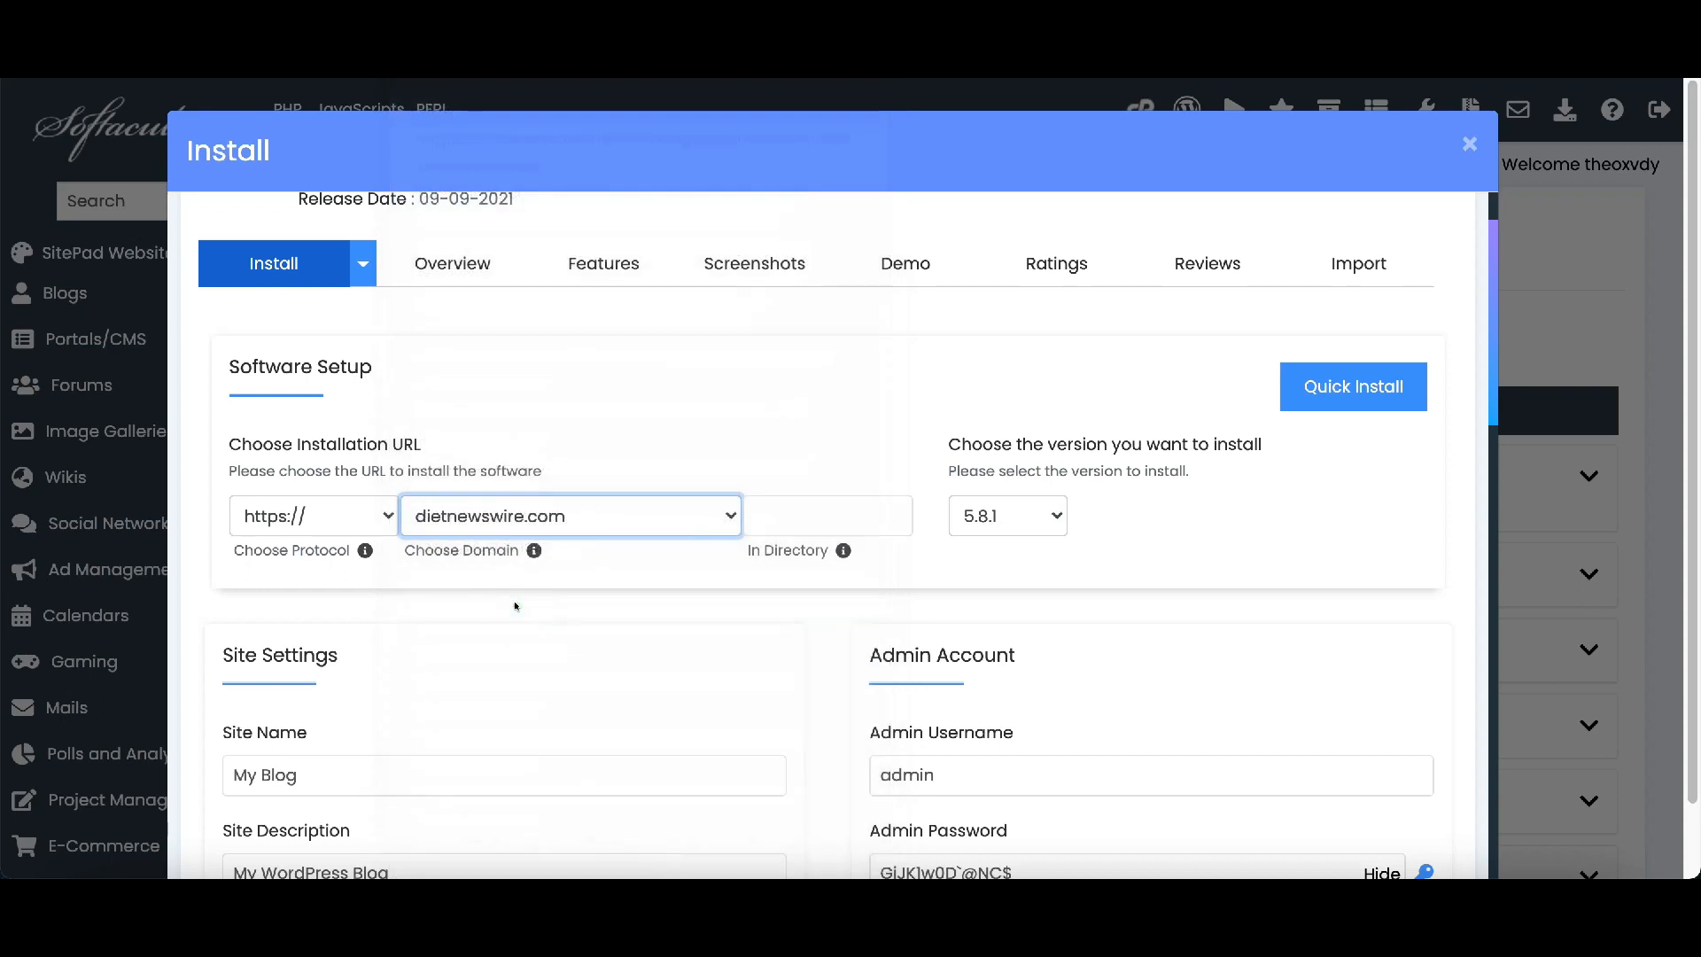
pyautogui.click(768, 514)
pyautogui.click(774, 511)
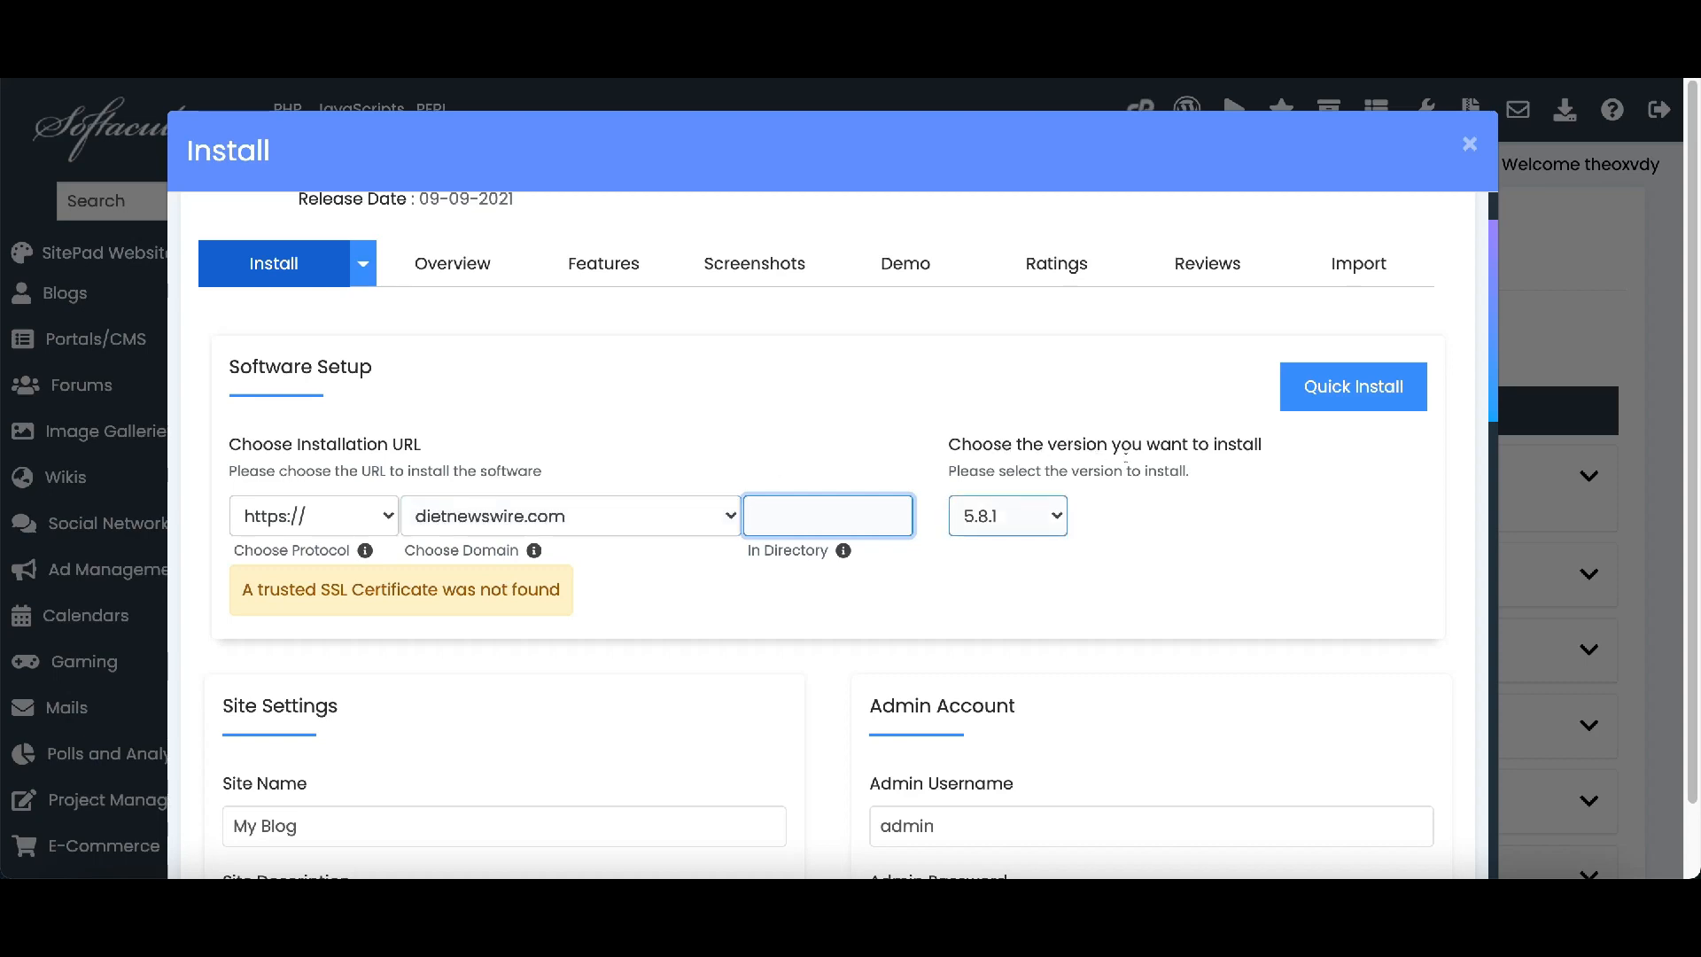
# Choose 5.8.1 as the WordPress version to install
pyautogui.click(1046, 521)
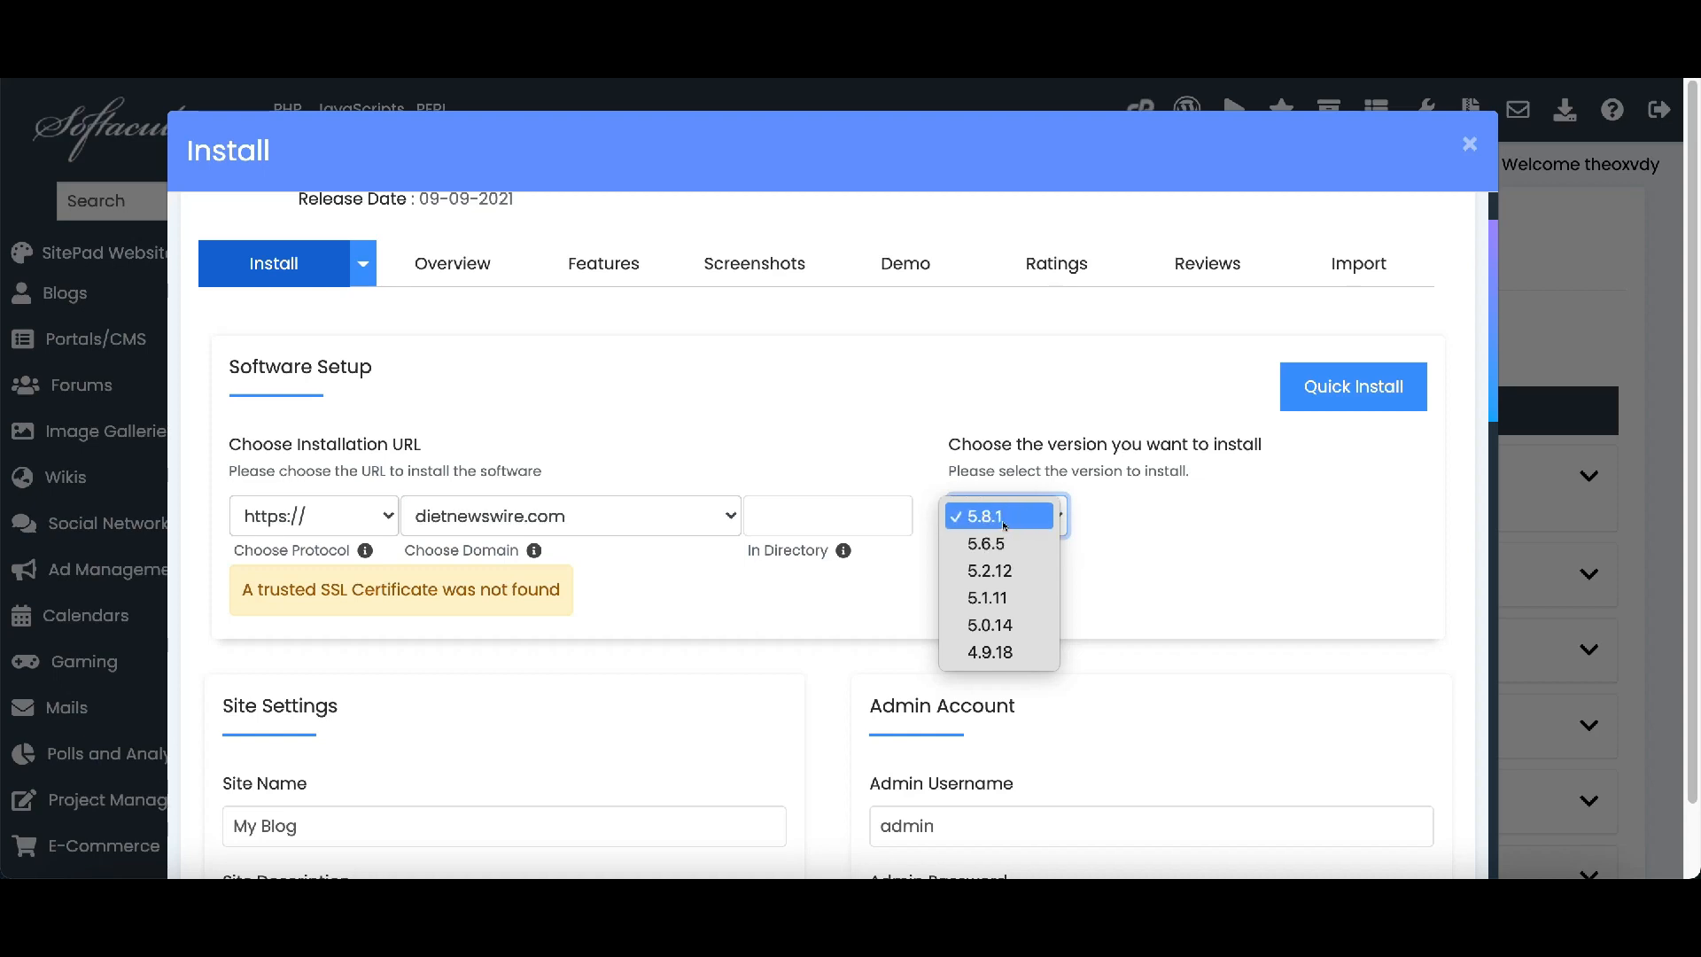
pyautogui.click(1004, 521)
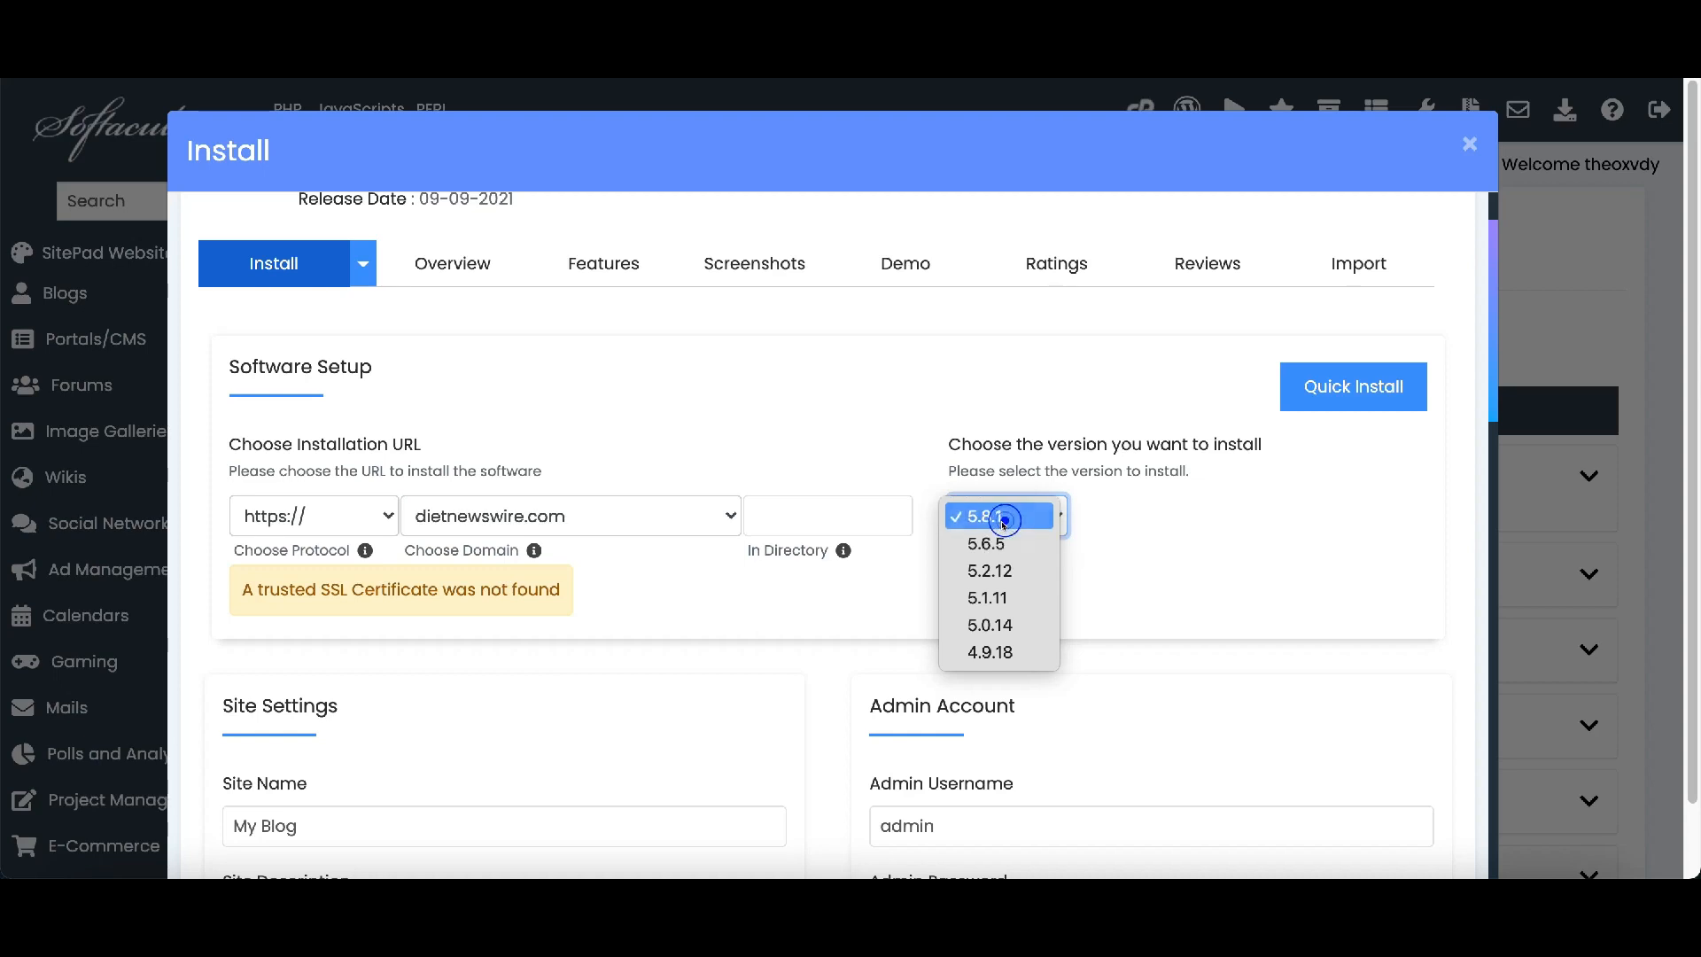
pyautogui.click(1120, 564)
# Set the site name to "Diet News Wire" in the site settings
pyautogui.scroll(-5, 1104, 568)
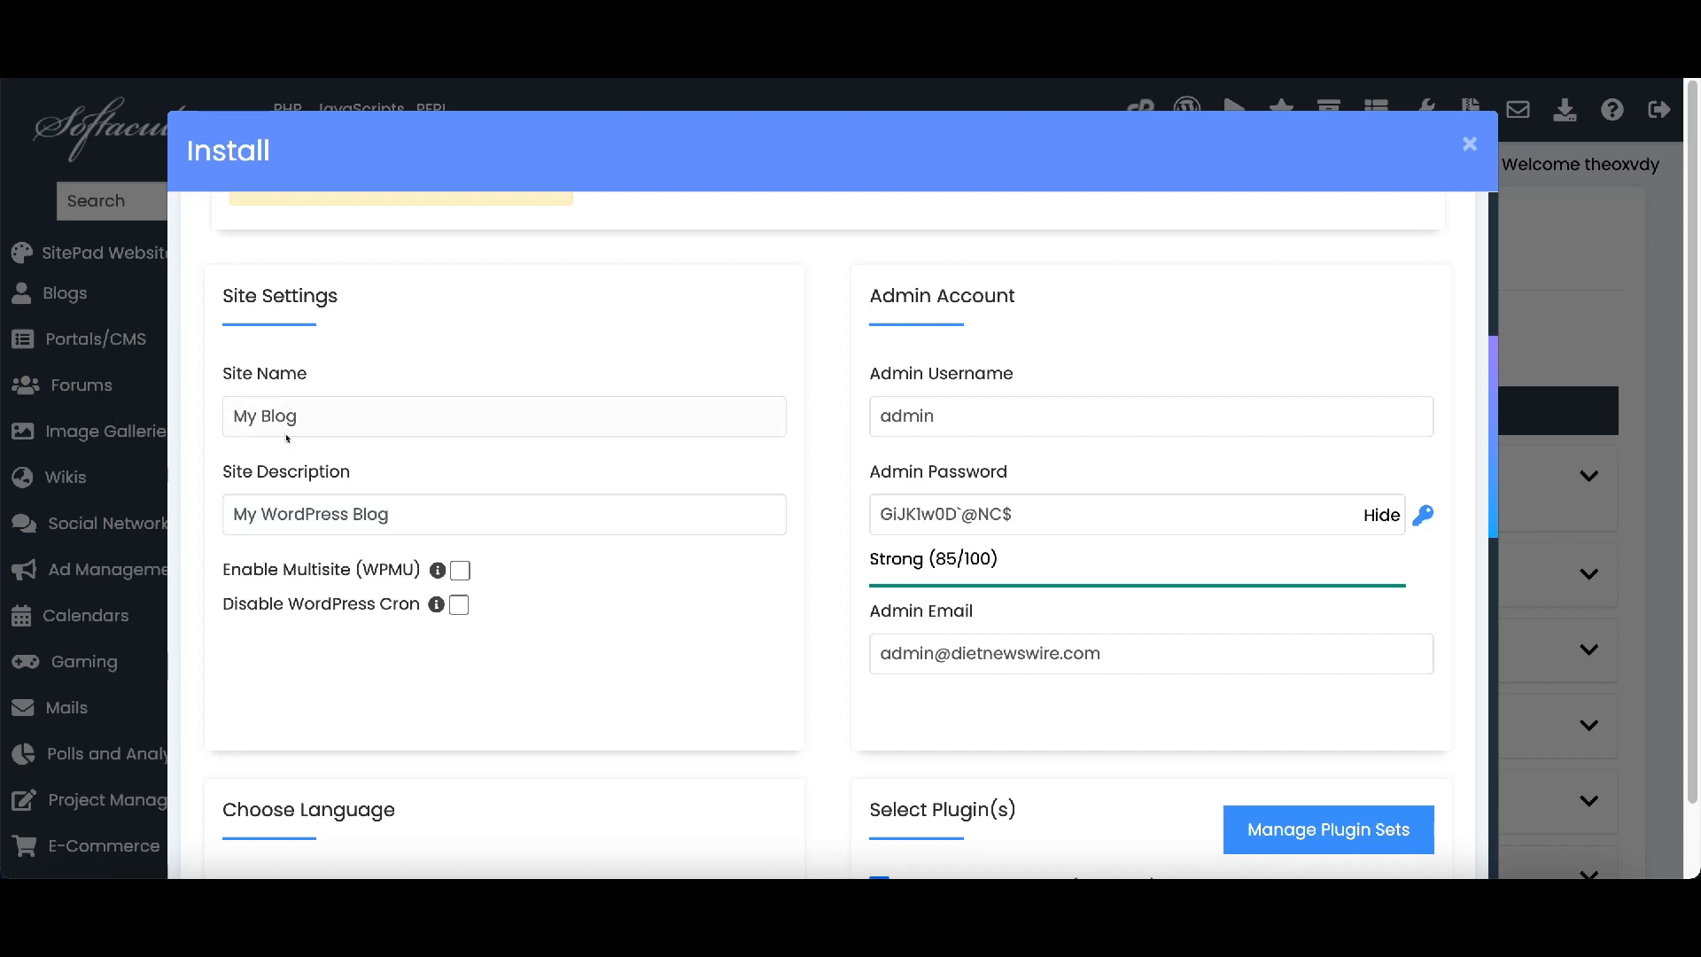
pyautogui.click(321, 421)
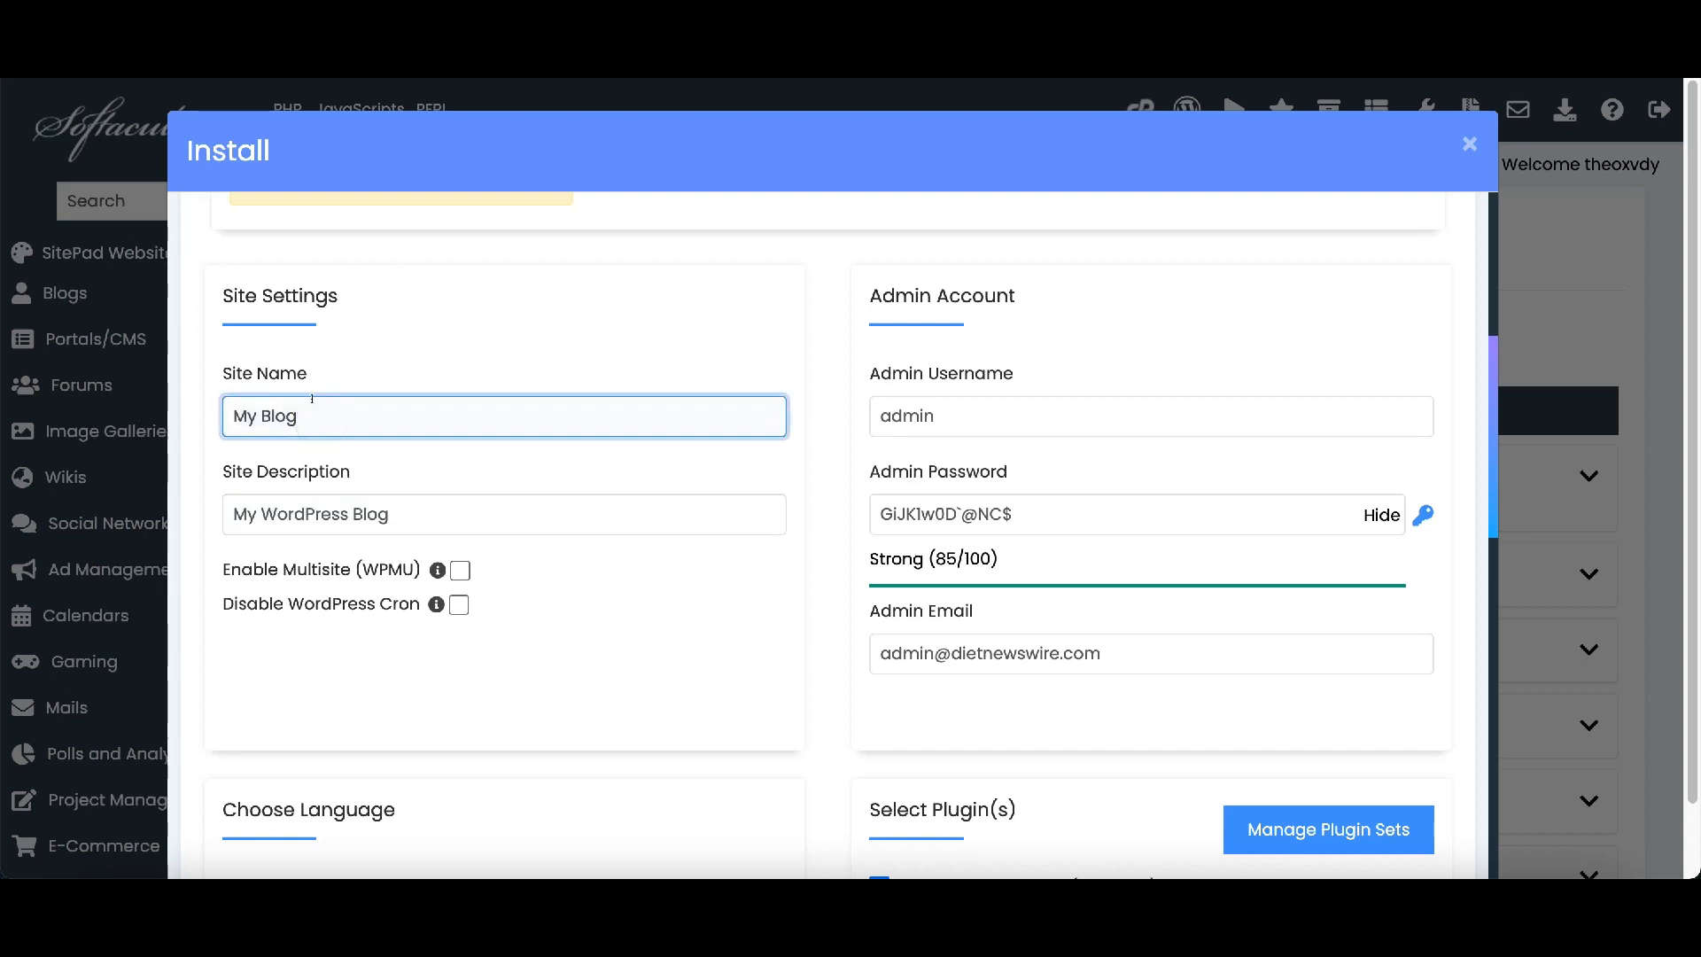
pyautogui.tripleClick(321, 419)
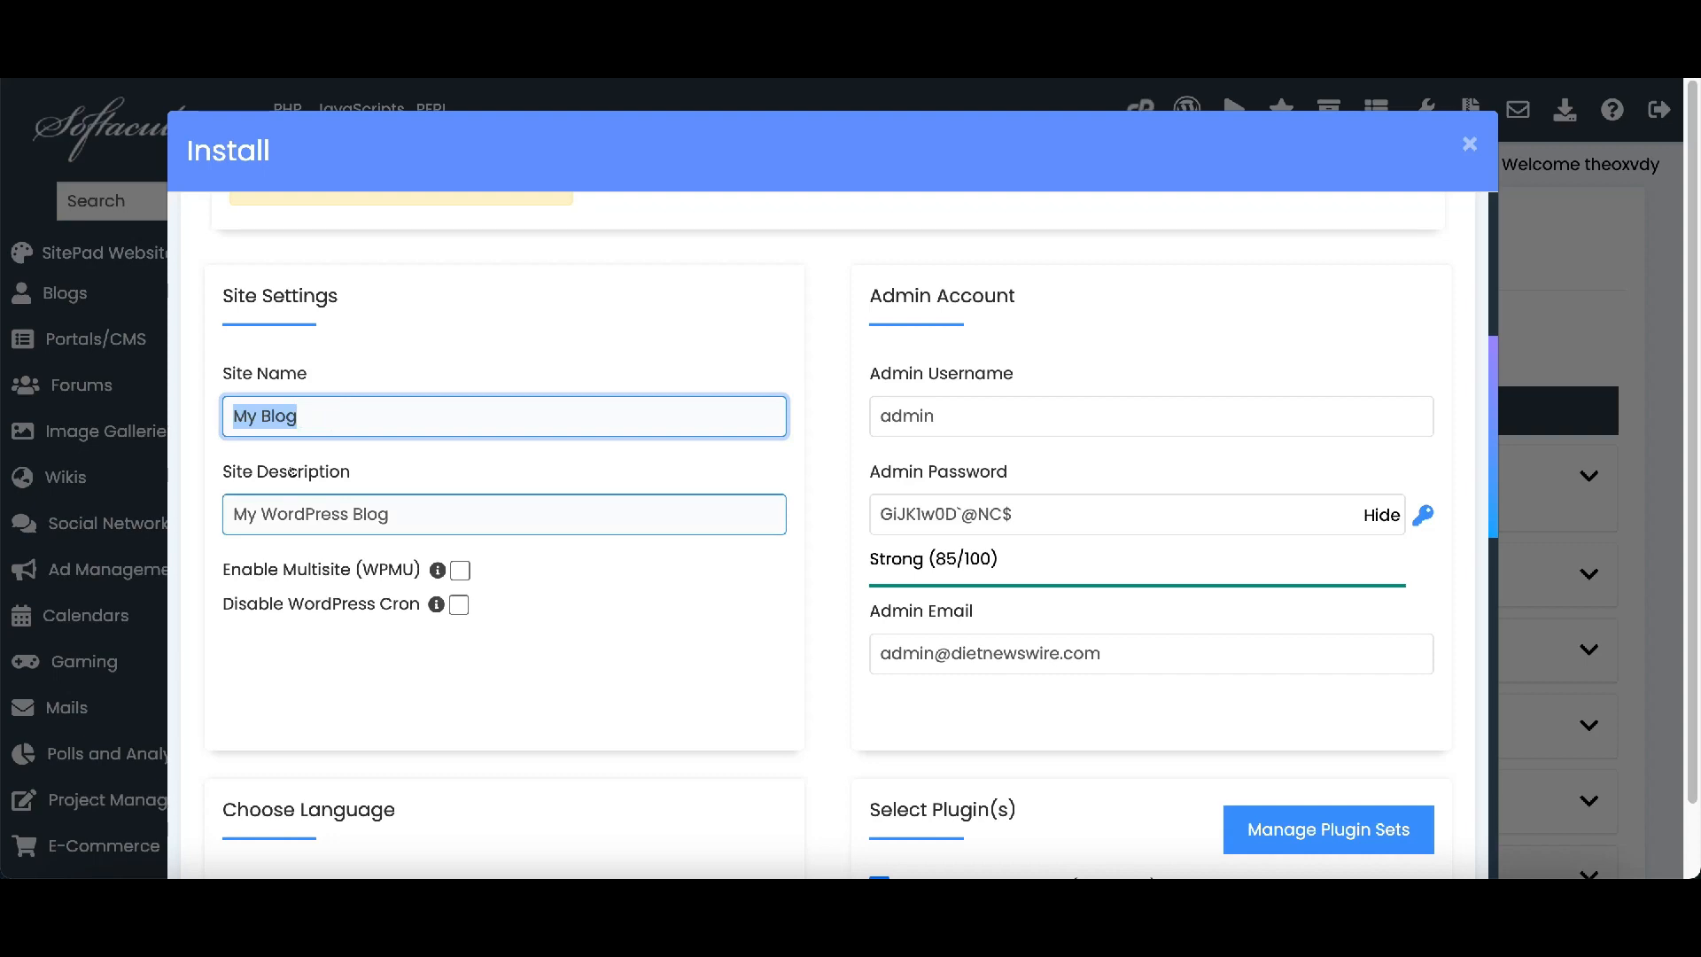
pyautogui.write('Die')
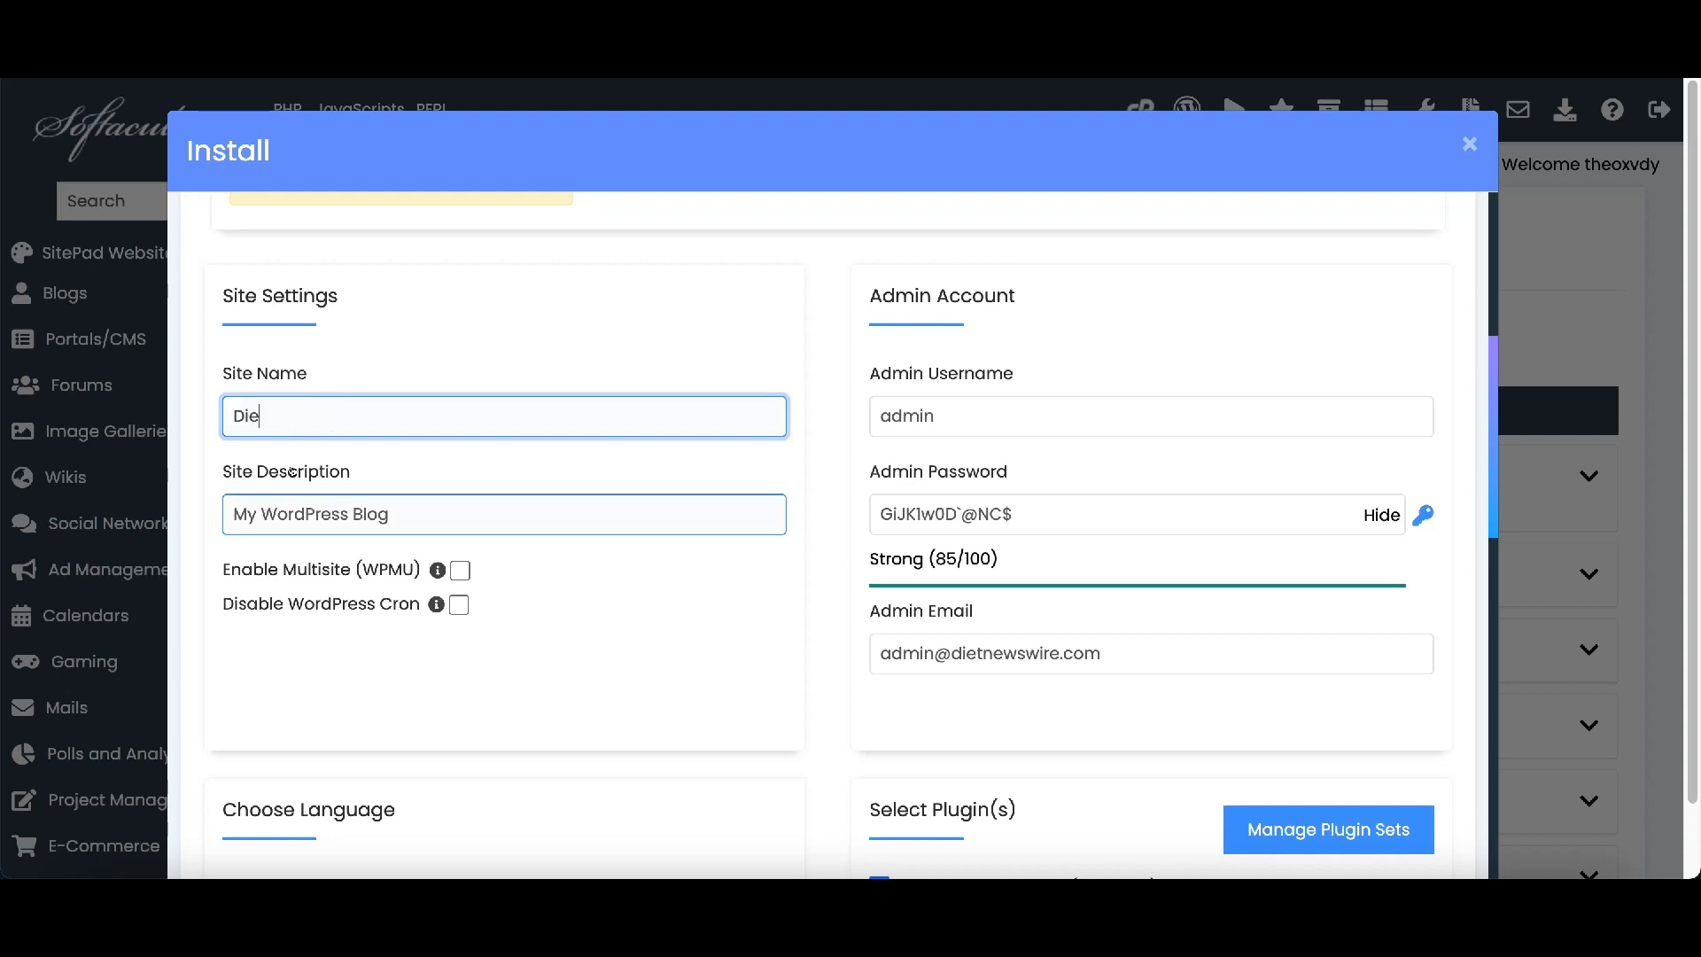
pyautogui.write('t News Wire')
pyautogui.click(418, 511)
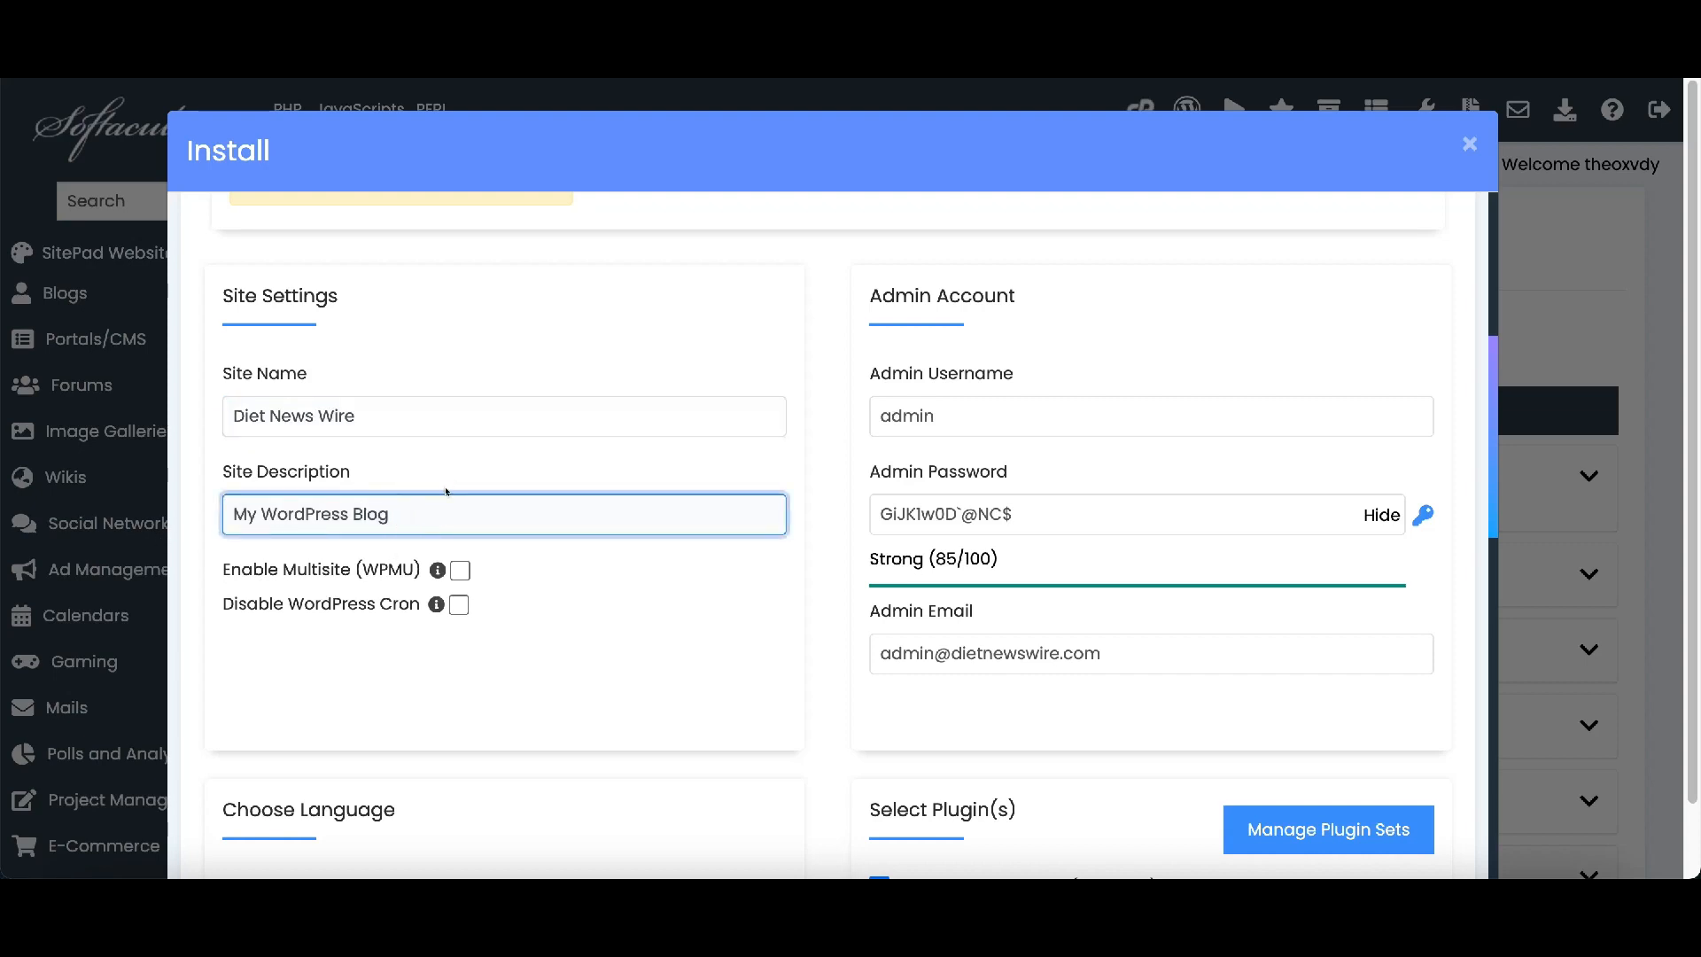
pyautogui.tripleClick(443, 499)
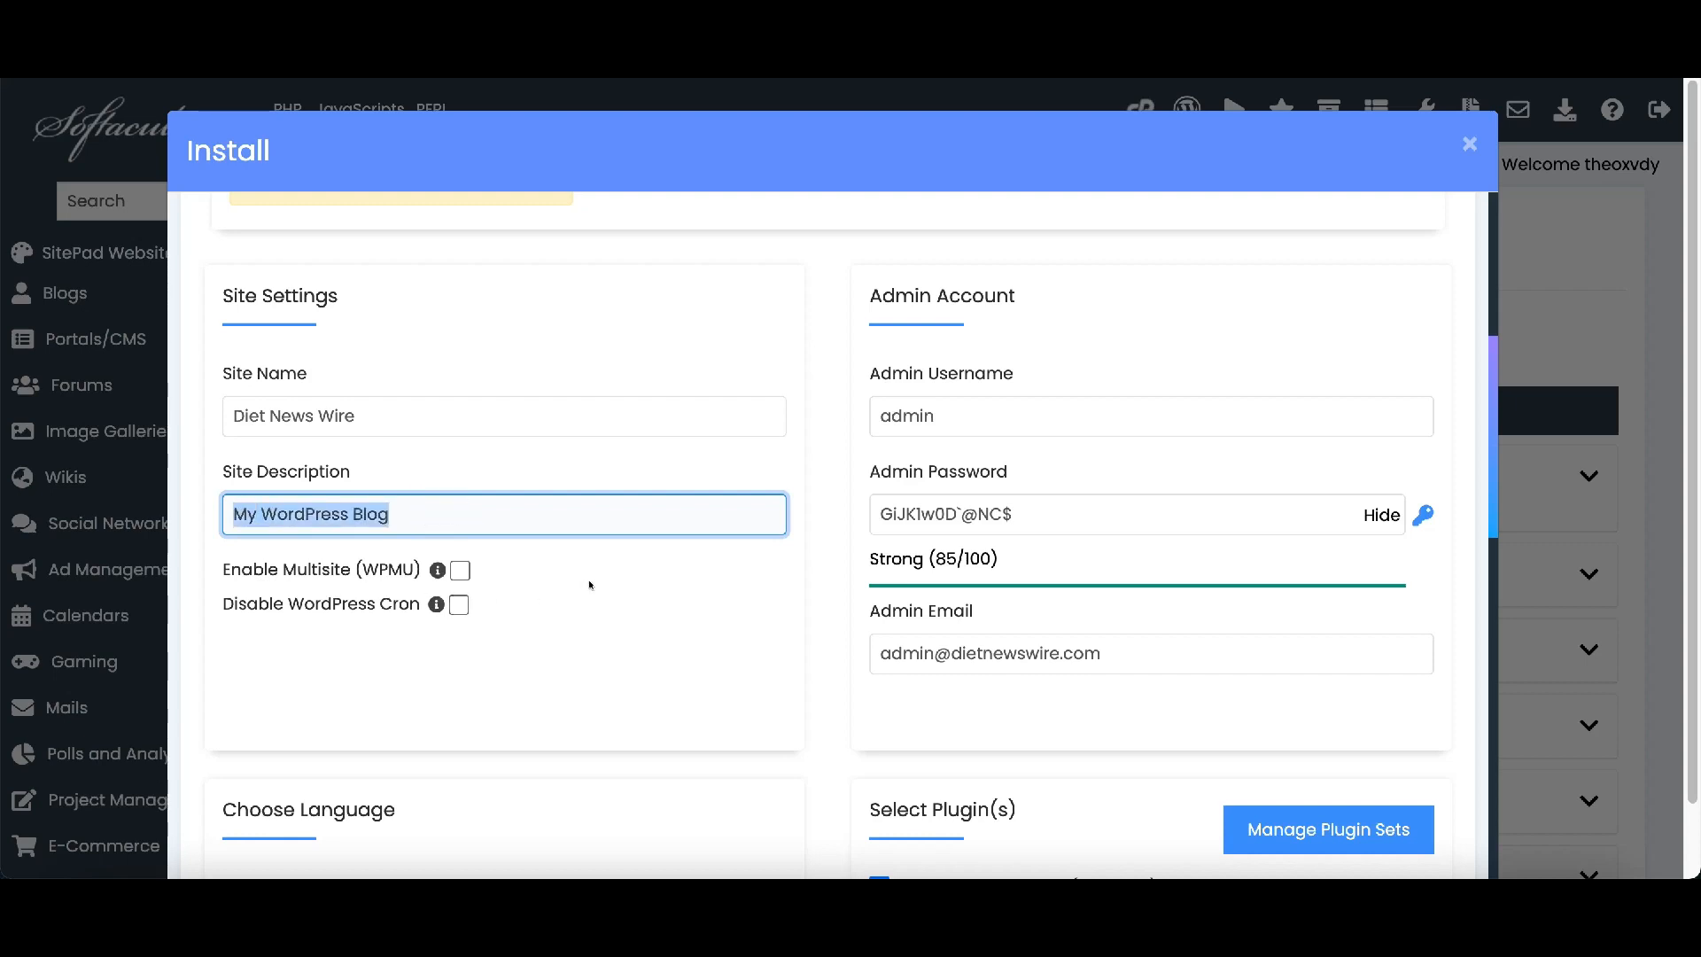
pyautogui.click(537, 592)
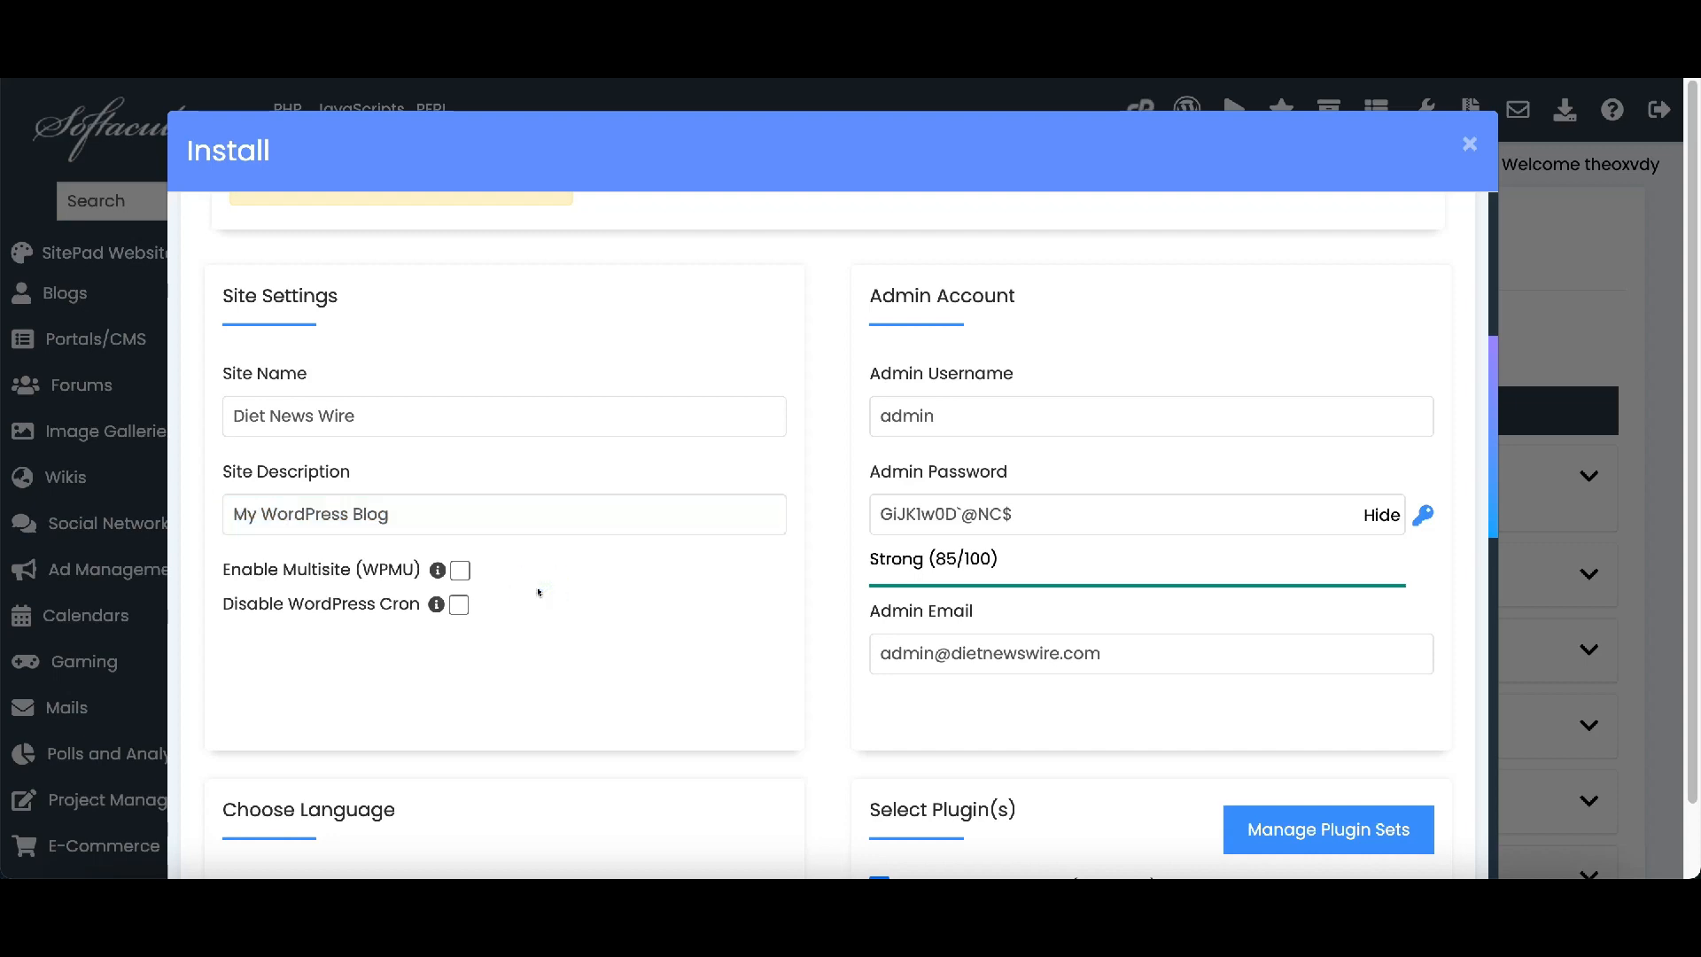
pyautogui.click(448, 510)
pyautogui.hotkey('shift', 'Left')
pyautogui.hotkey('shift', 'Left')
pyautogui.hotkey('shift', 'Left')
pyautogui.hotkey('shift', 'Left')
pyautogui.hotkey('shift', 'Left')
pyautogui.hotkey('shift', 'Left')
pyautogui.hotkey('shift', 'Left')
pyautogui.hotkey('shift', 'Left')
pyautogui.hotkey('shift', 'Left')
pyautogui.hotkey('shift', 'Left')
pyautogui.hotkey('shift', 'Left')
pyautogui.hotkey('shift', 'Left')
pyautogui.hotkey('shift', 'Left')
pyautogui.hotkey('shift', 'Left')
pyautogui.hotkey('shift', 'Left')
pyautogui.hotkey('shift', 'Left')
pyautogui.click(416, 509)
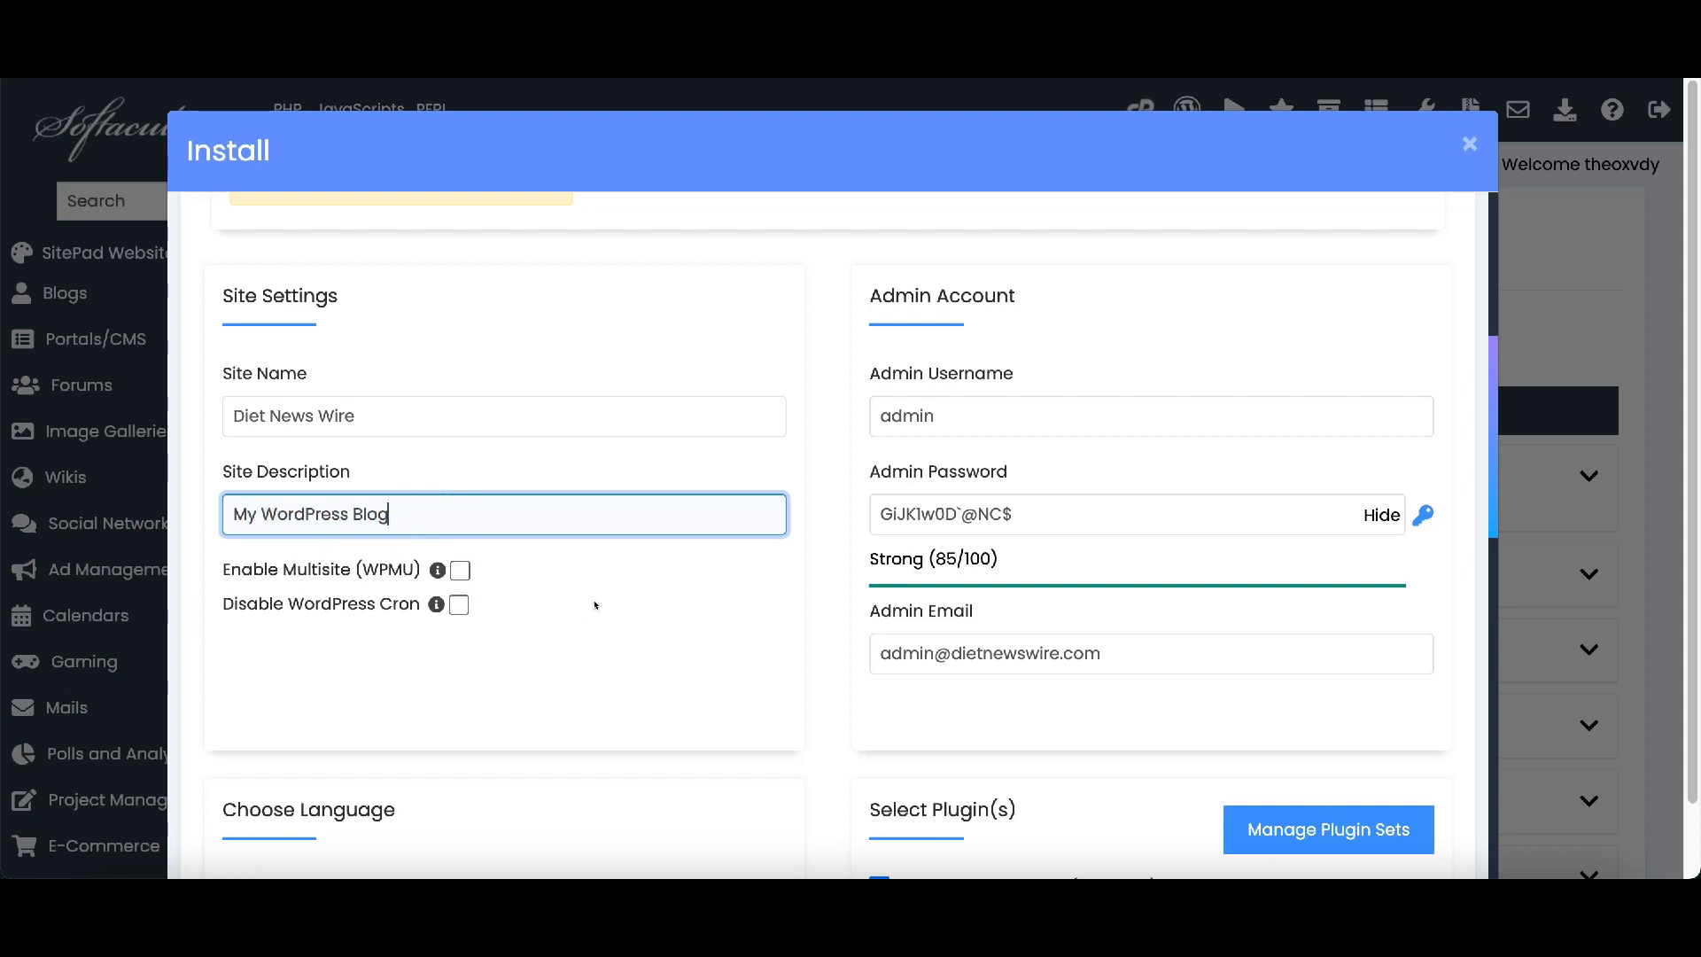
# Set the admin username to "staff_reporter" in the admin account settings
pyautogui.click(975, 417)
pyautogui.doubleClick(975, 414)
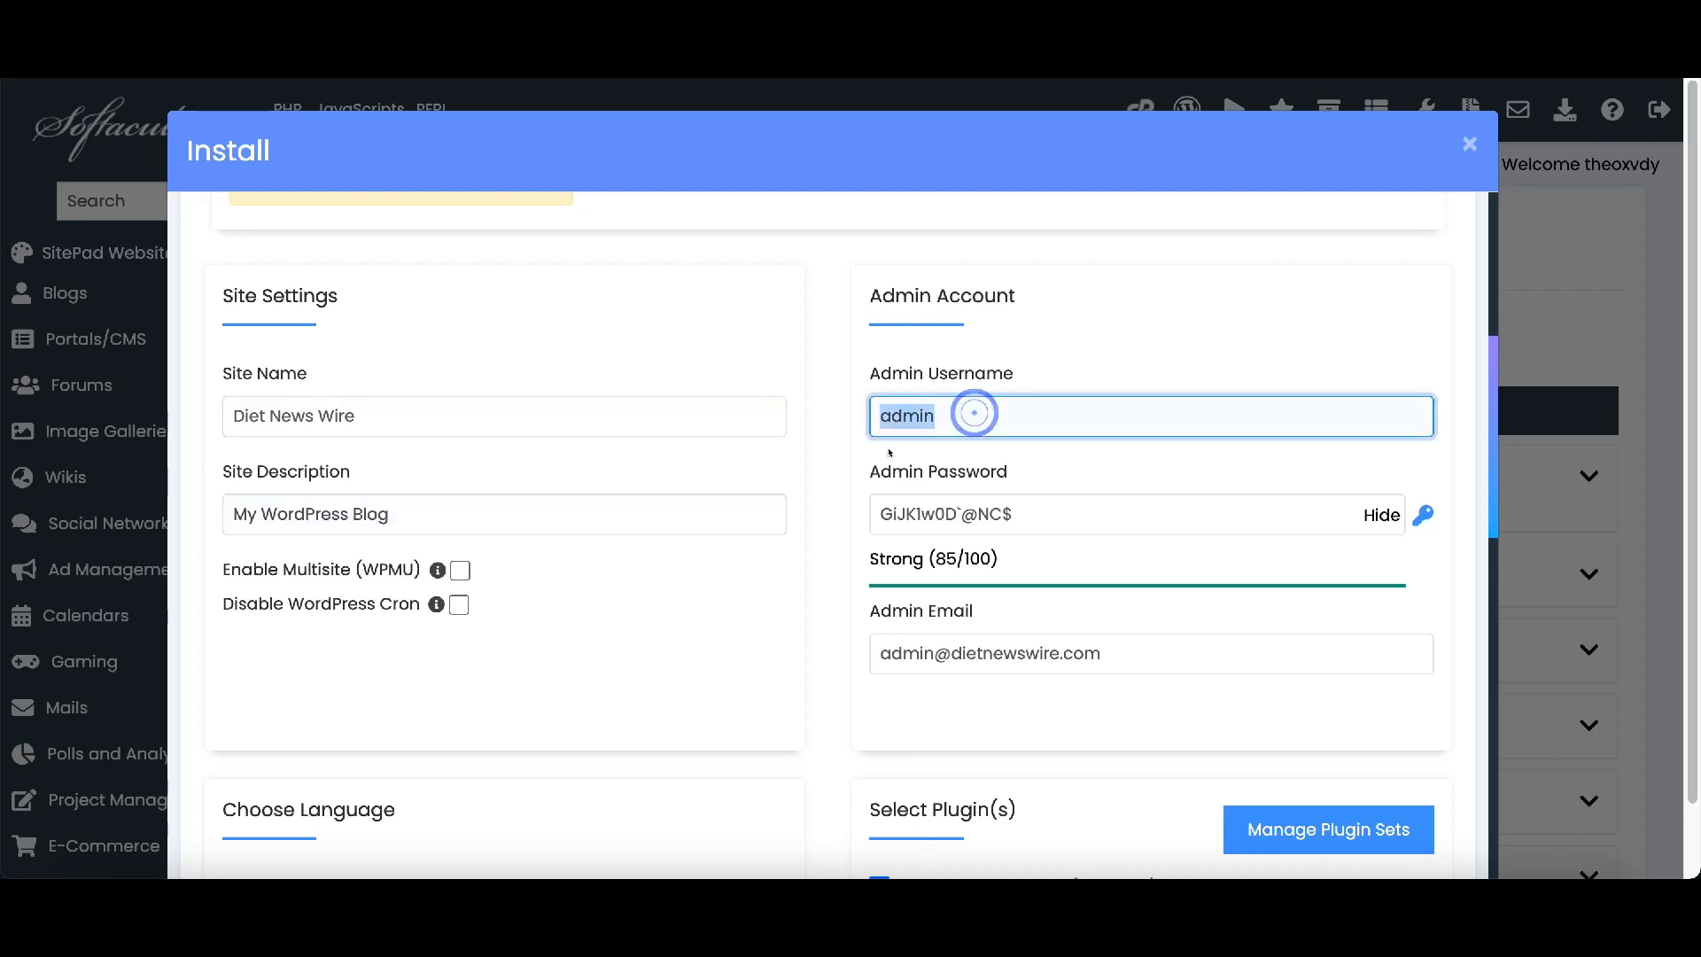
pyautogui.click(975, 414)
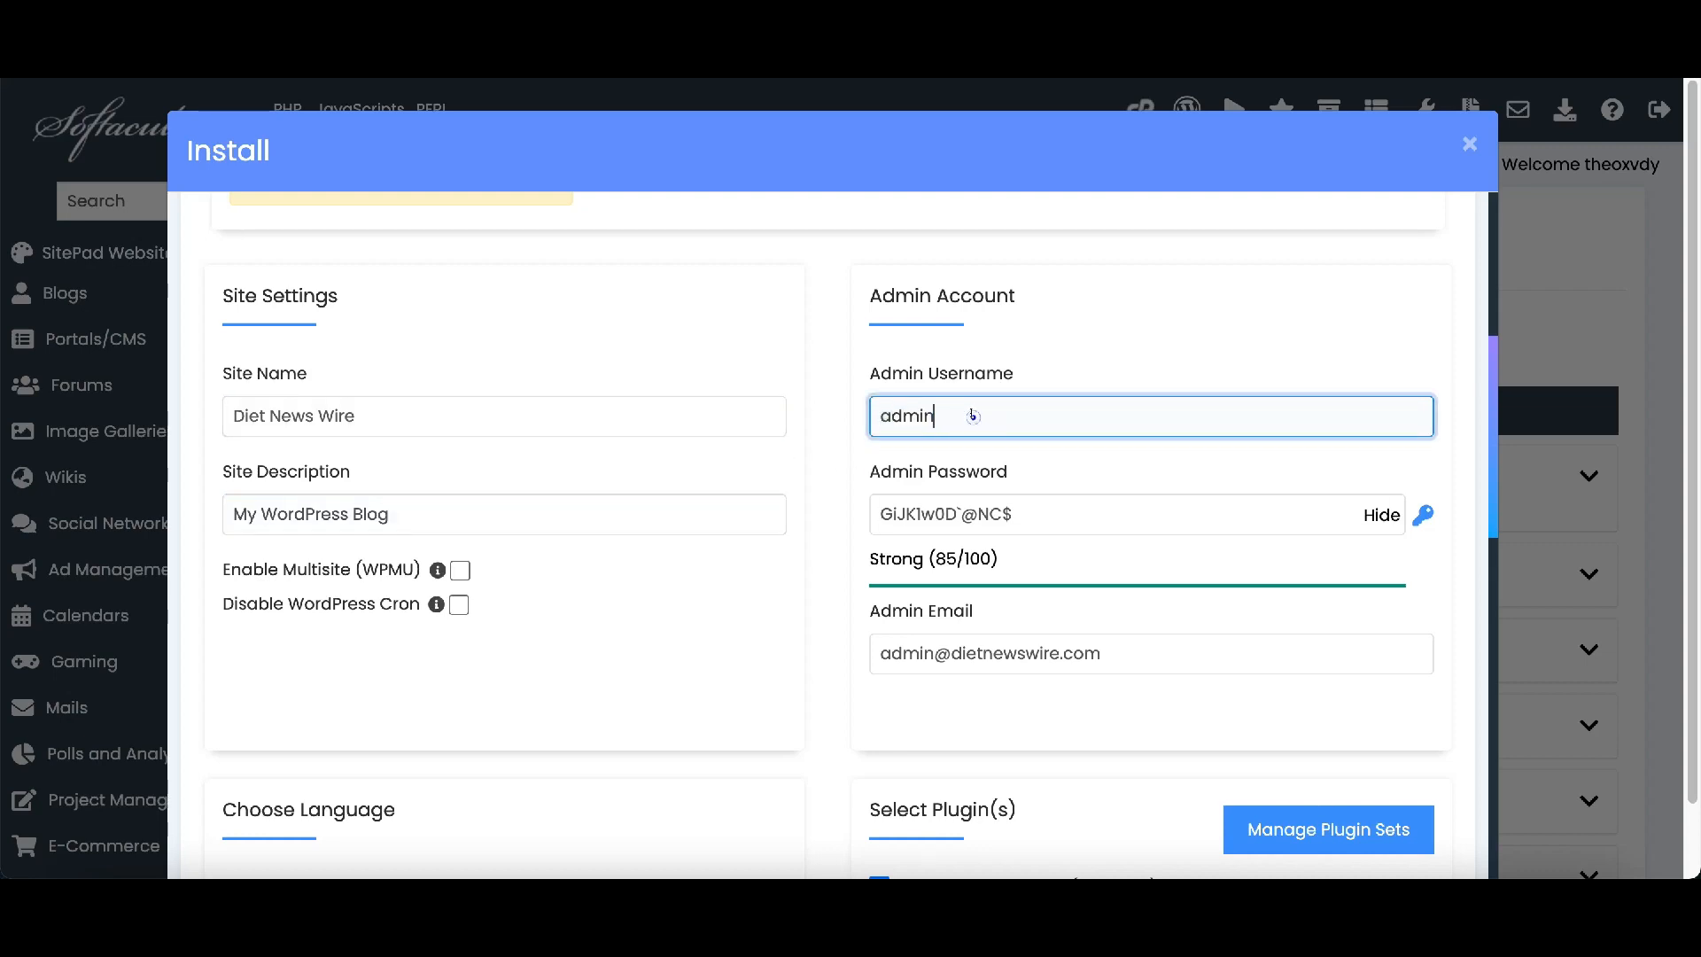
pyautogui.doubleClick(974, 416)
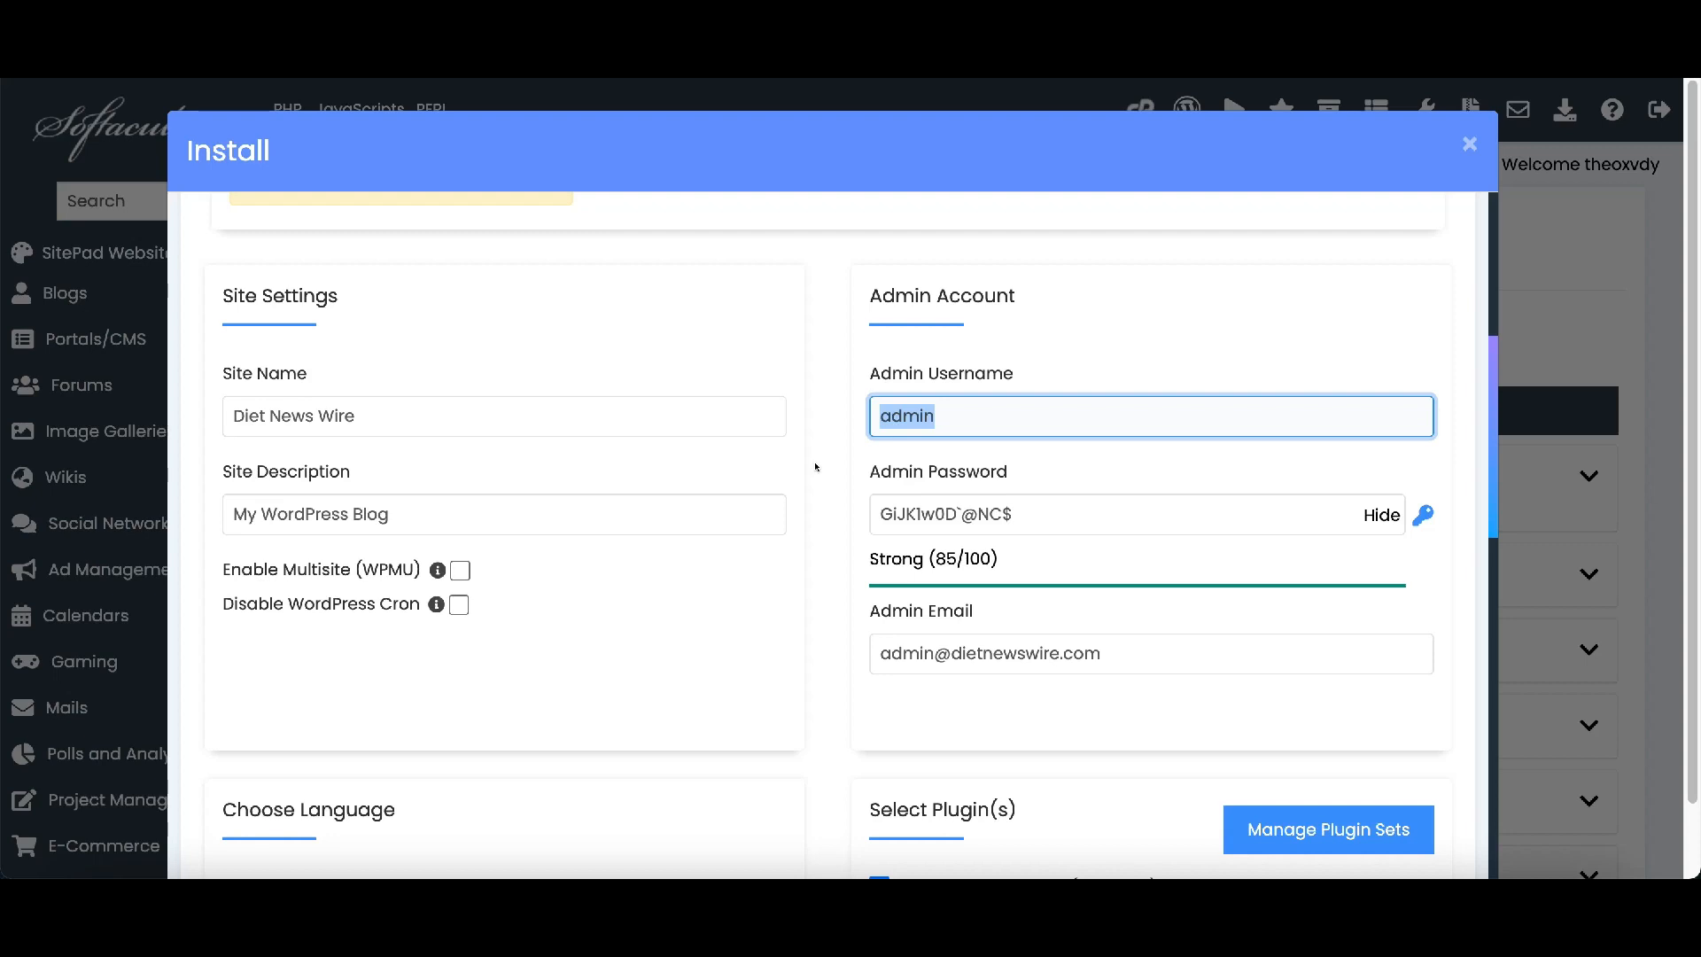
pyautogui.press('BackSpace')
pyautogui.write('staff_rap')
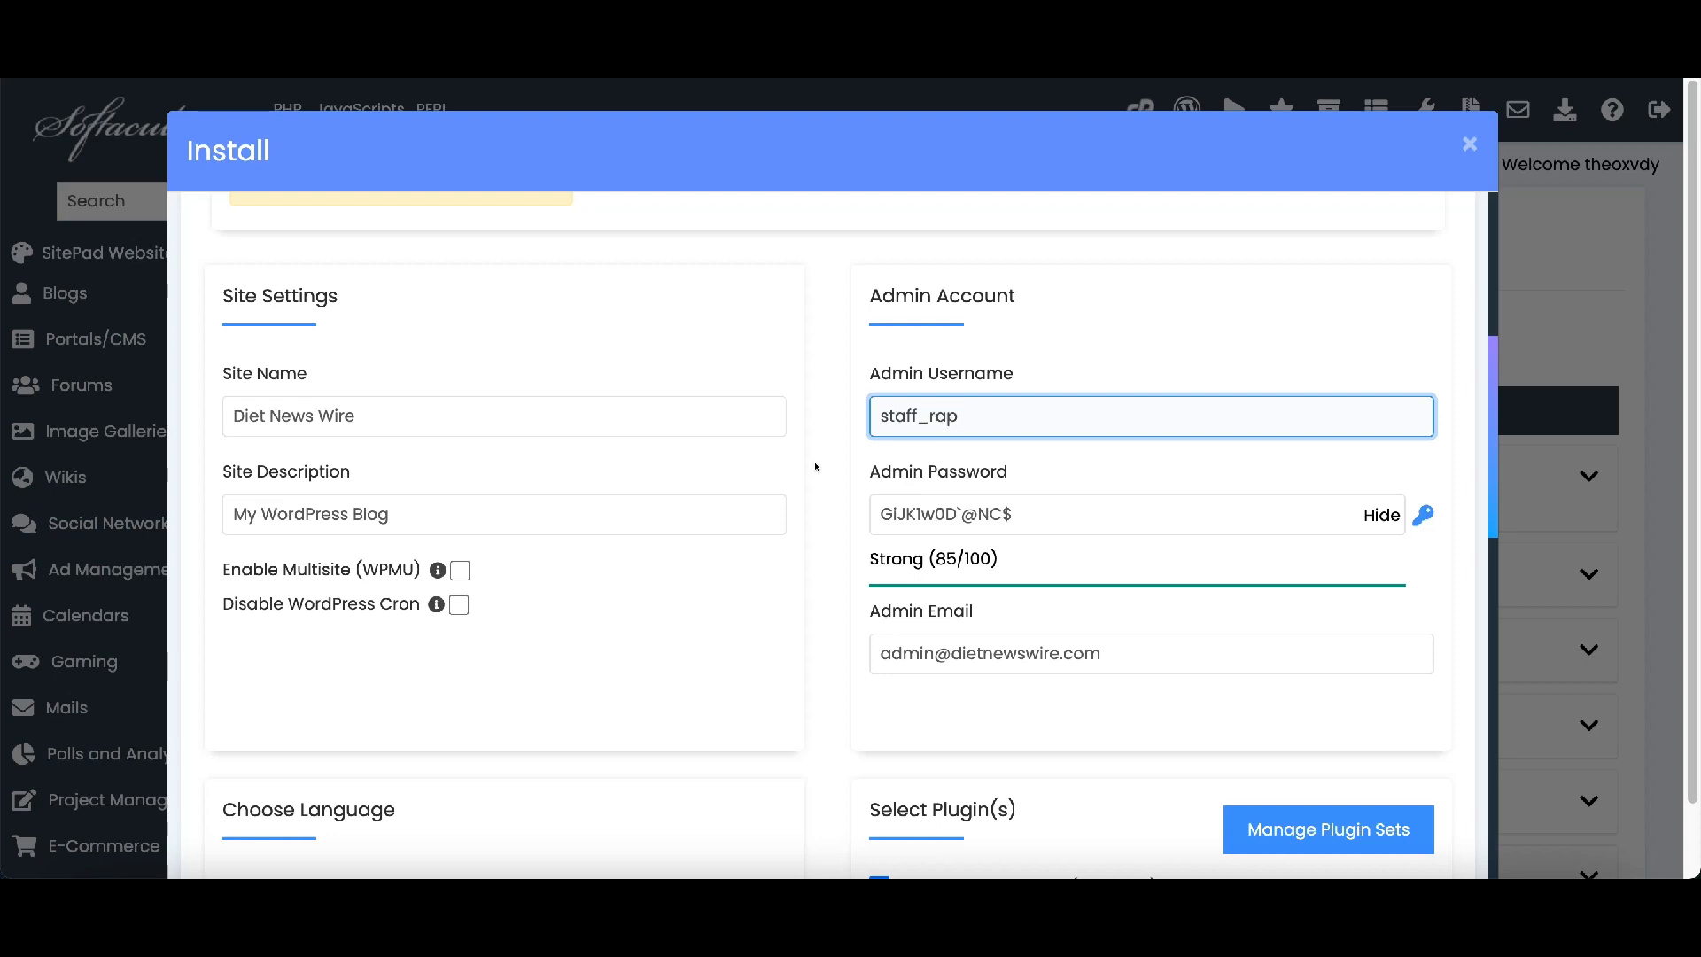
pyautogui.write('orter')
pyautogui.press('Tab')
pyautogui.press('BackSpace')
pyautogui.write('e')
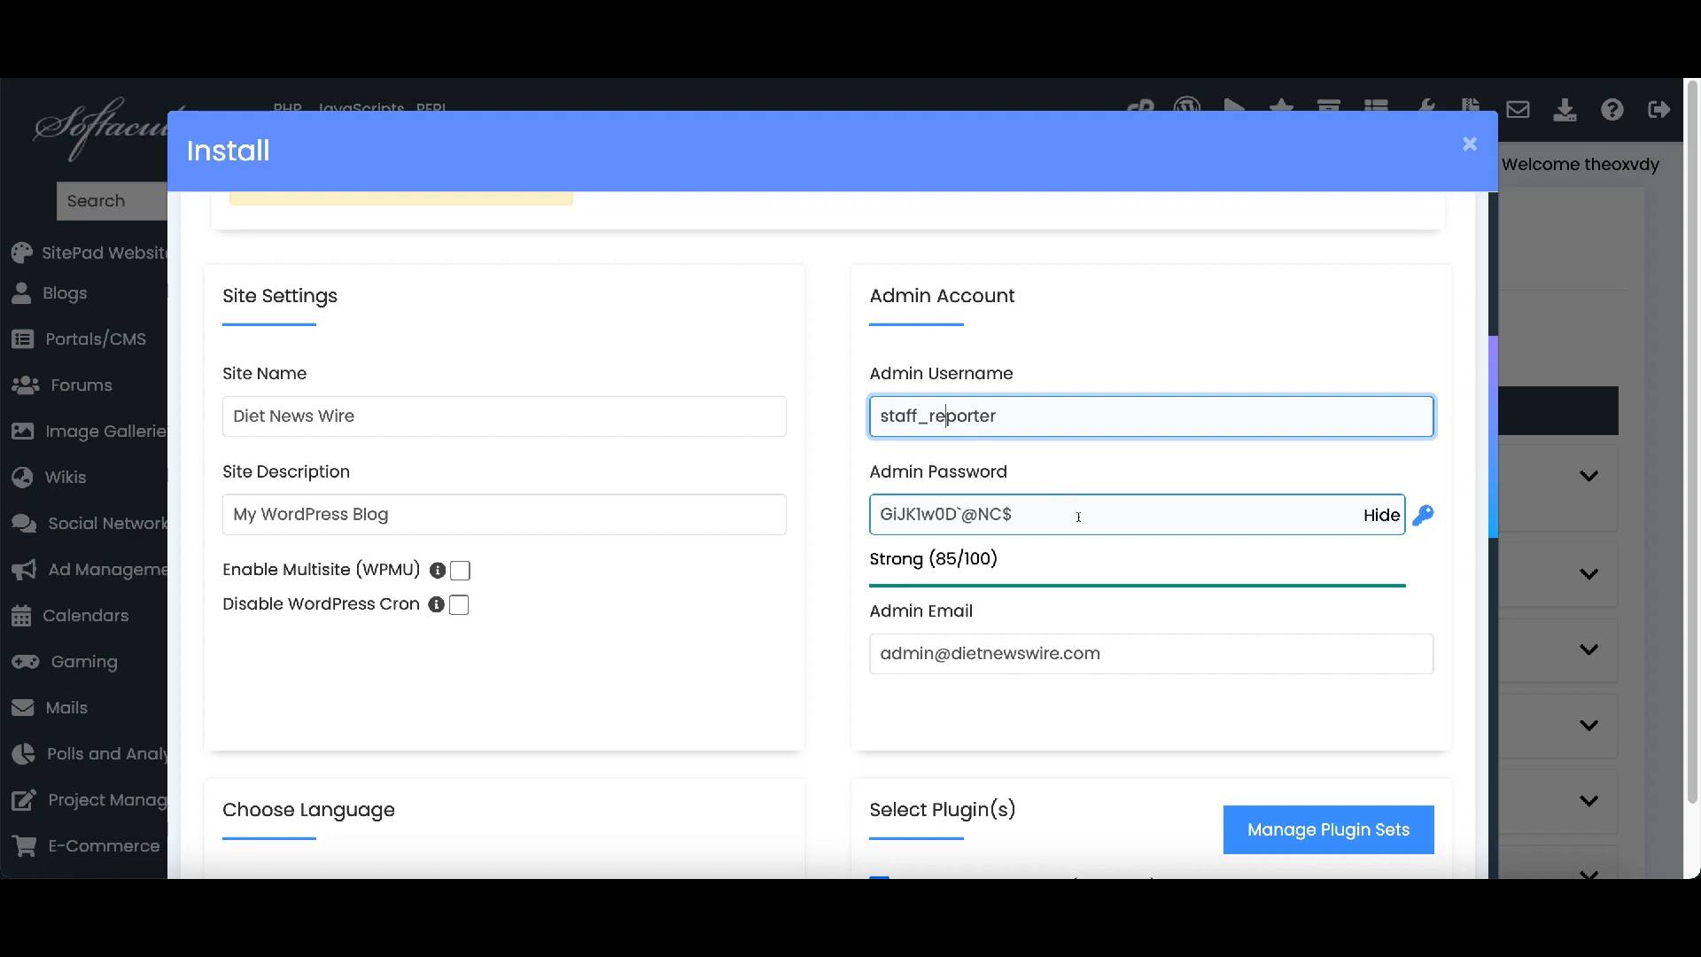
# Clear the preset admin password and generate a new random one for the admin account
pyautogui.click(1079, 517)
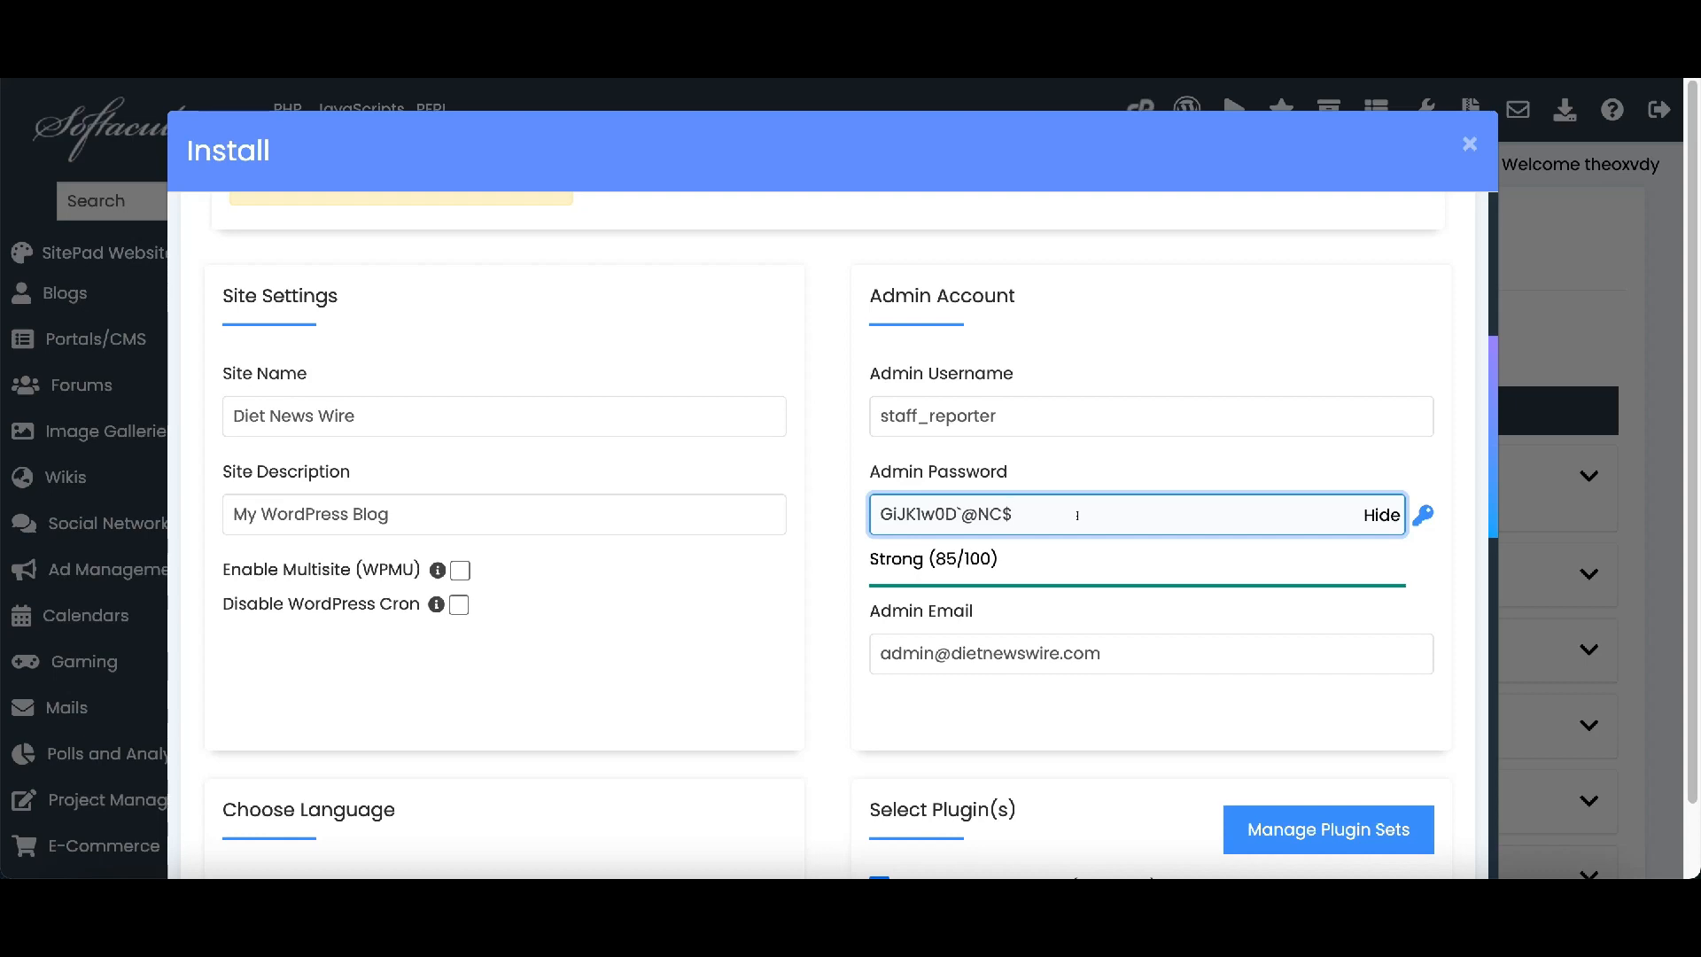
pyautogui.tripleClick(1077, 516)
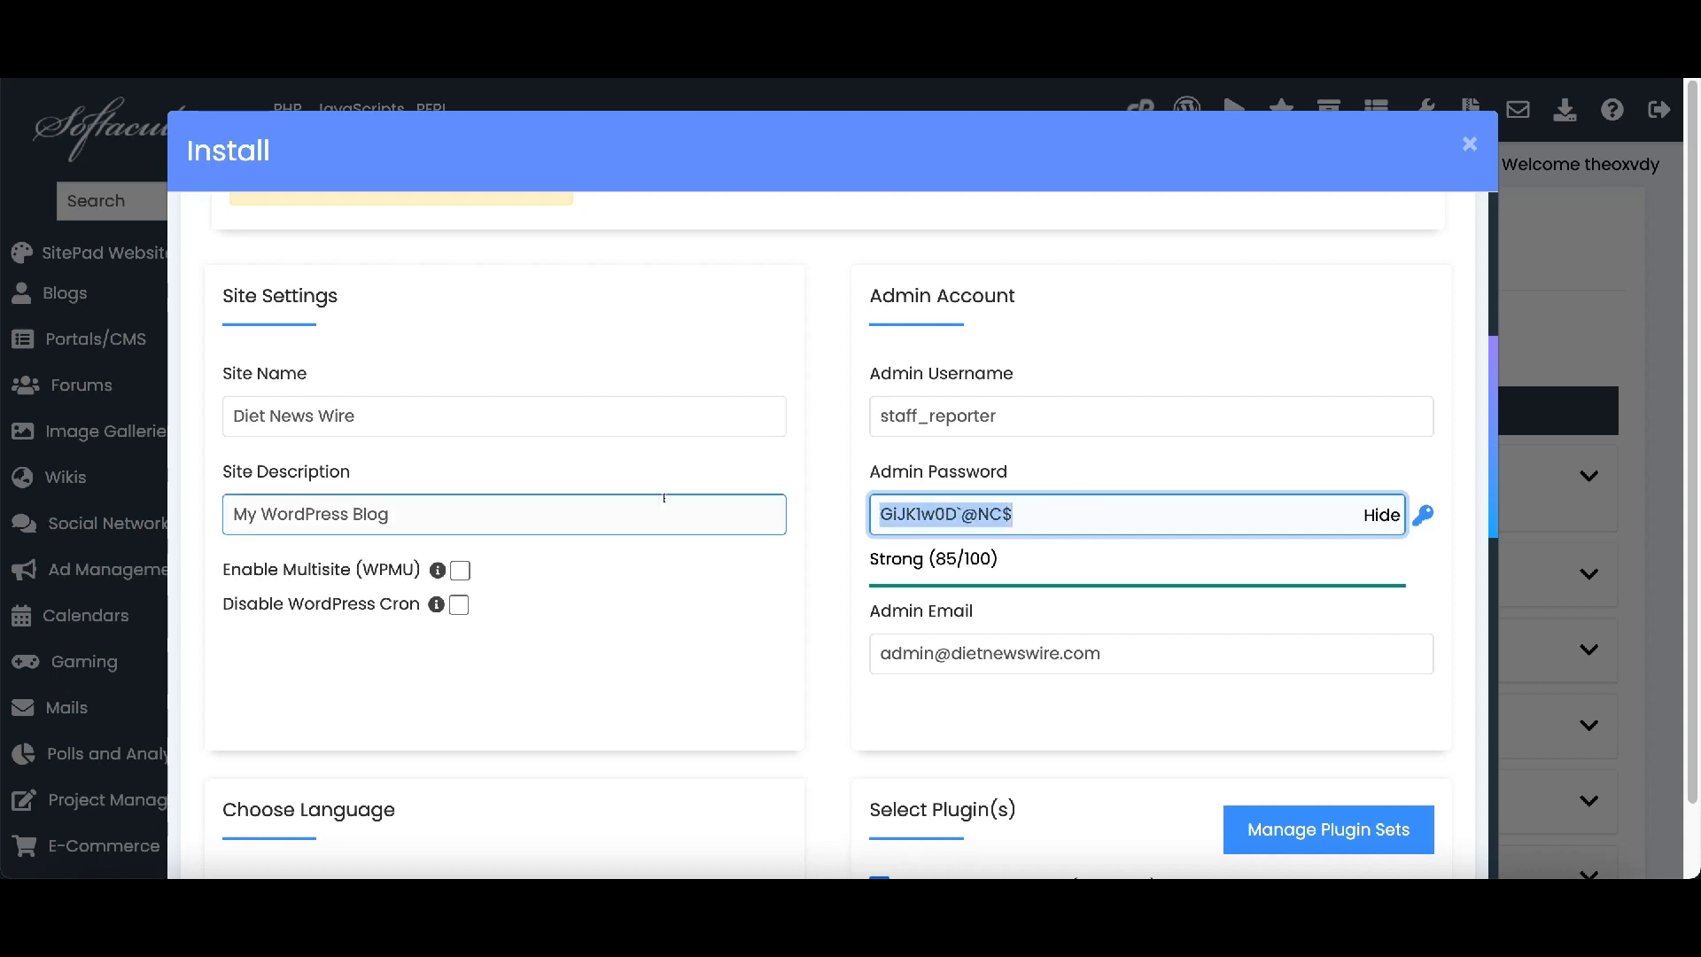
pyautogui.press('BackSpace')
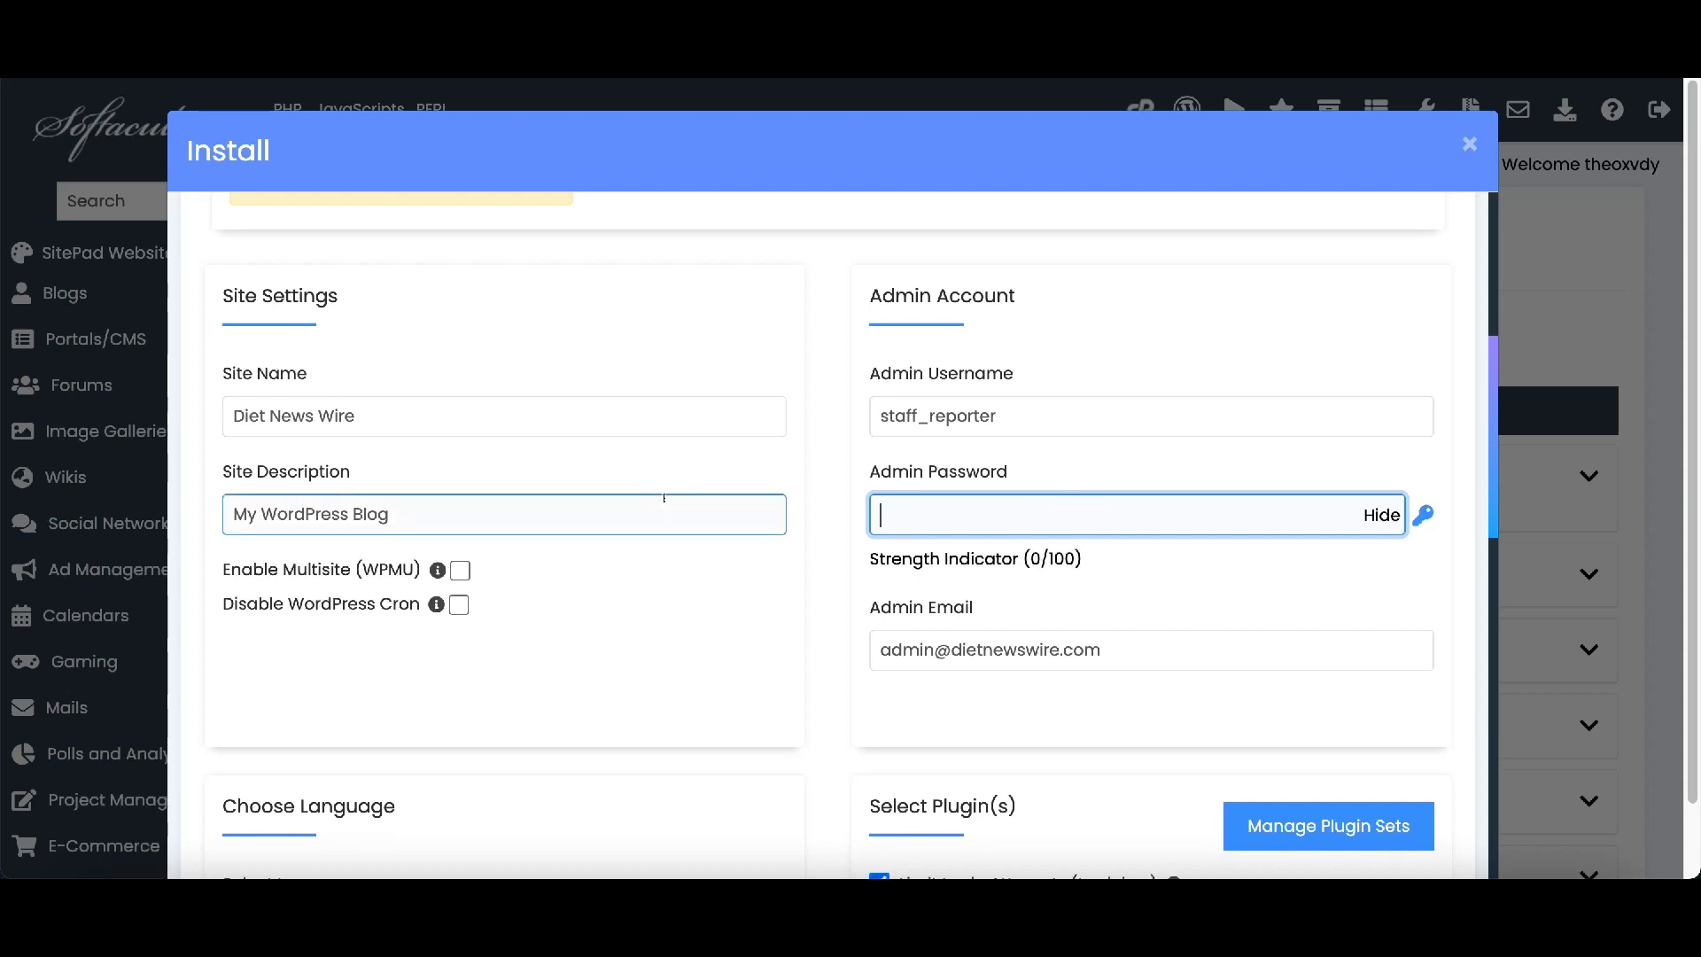
pyautogui.click(1181, 577)
pyautogui.click(992, 527)
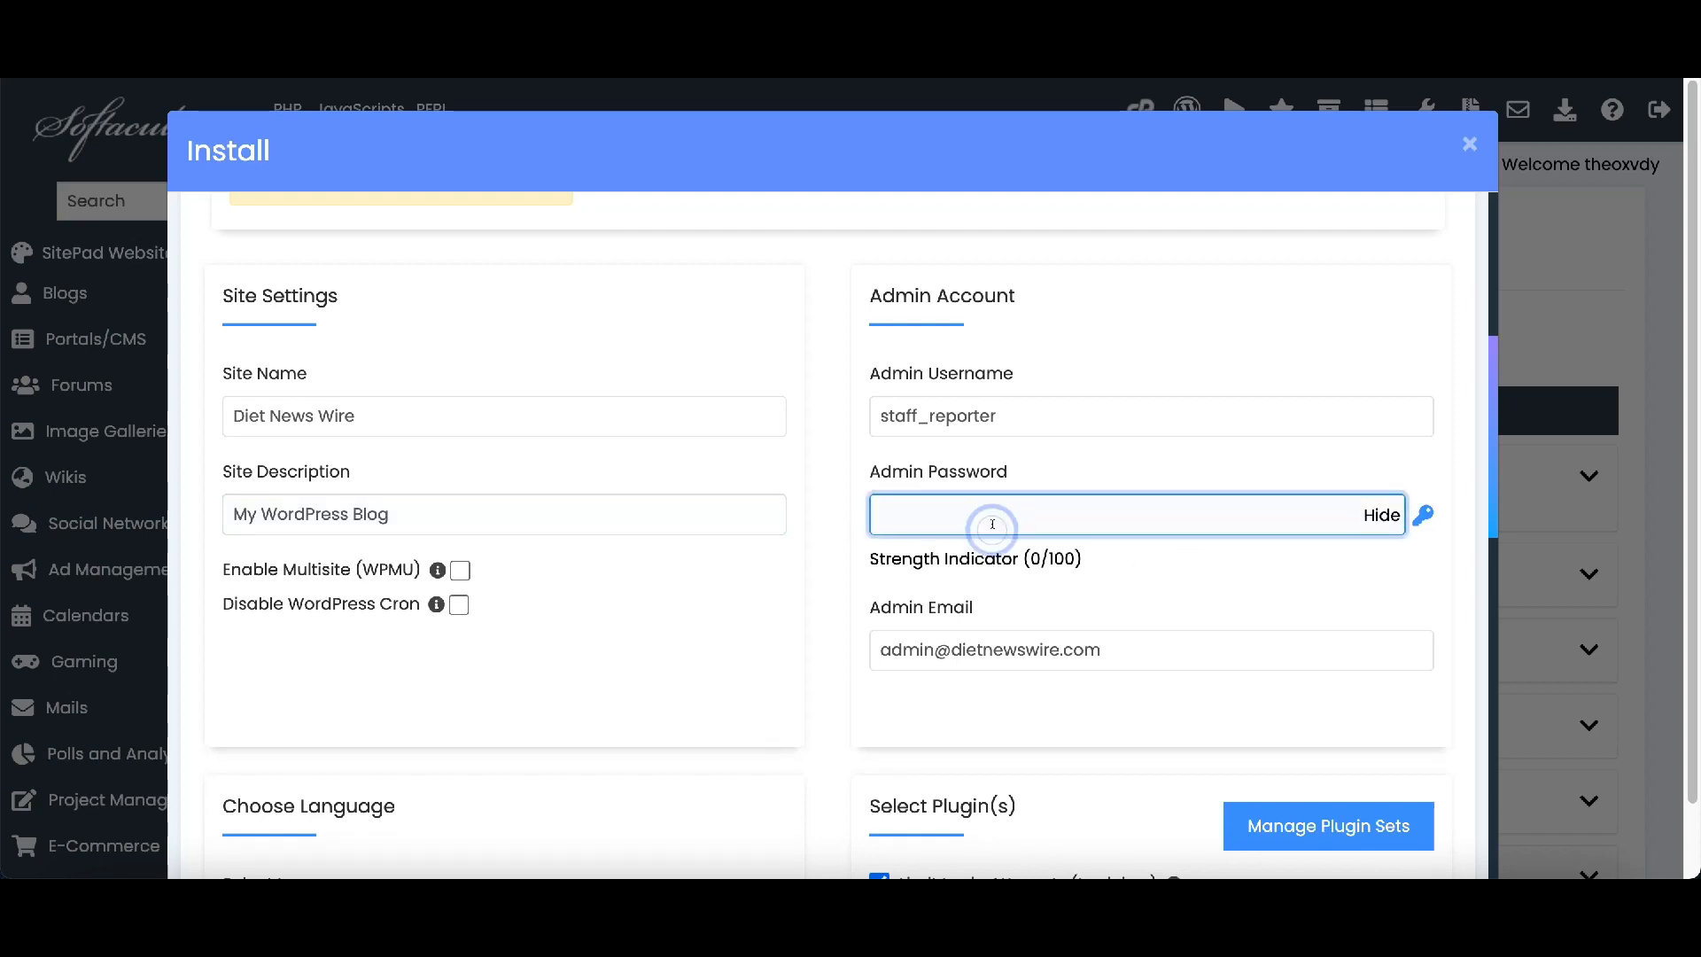
pyautogui.click(1421, 513)
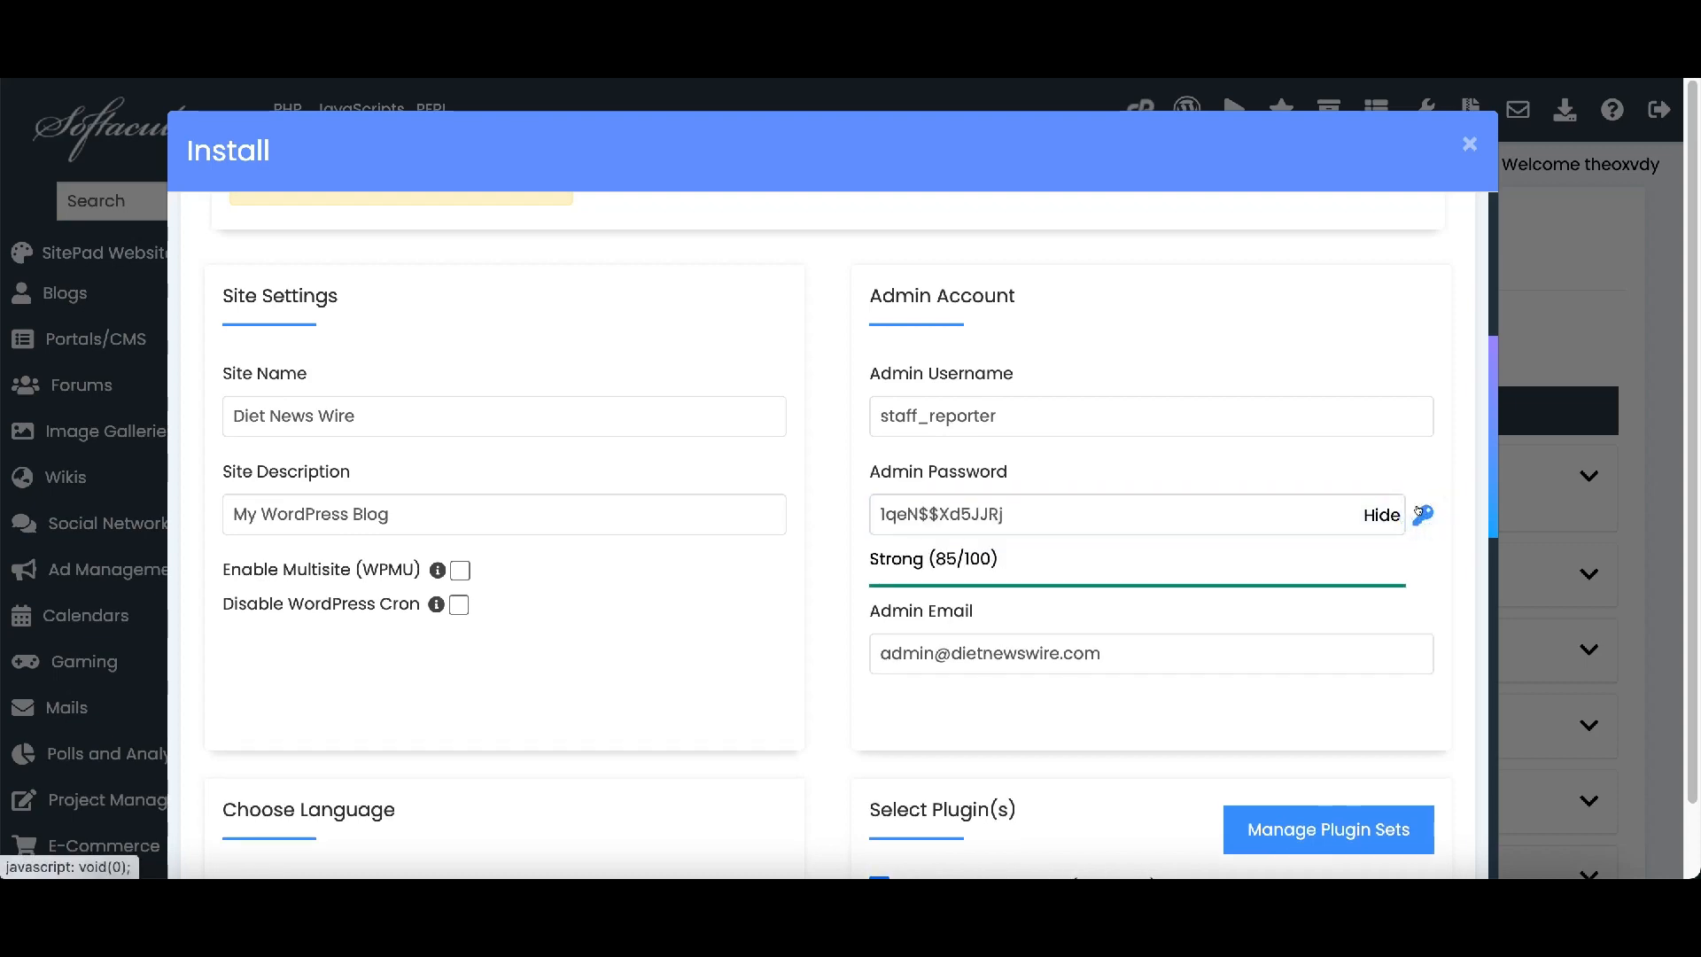
pyautogui.click(1284, 493)
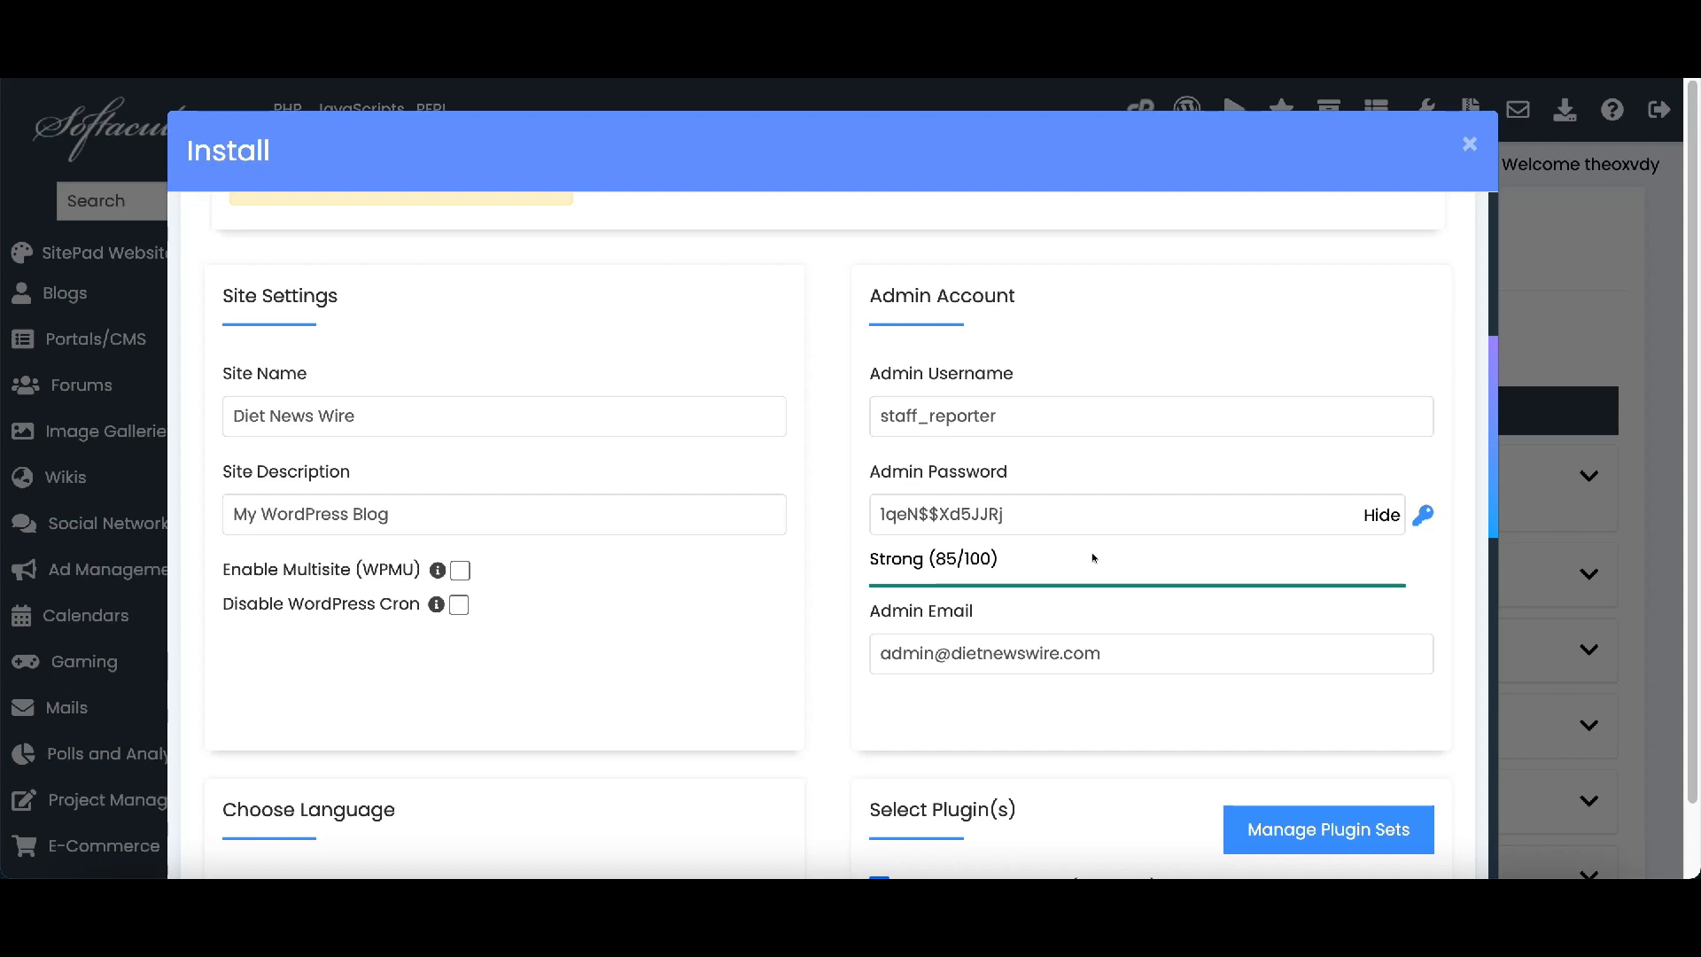
# Look through the available installation languages and keep English selected
pyautogui.scroll(-1, 1076, 553)
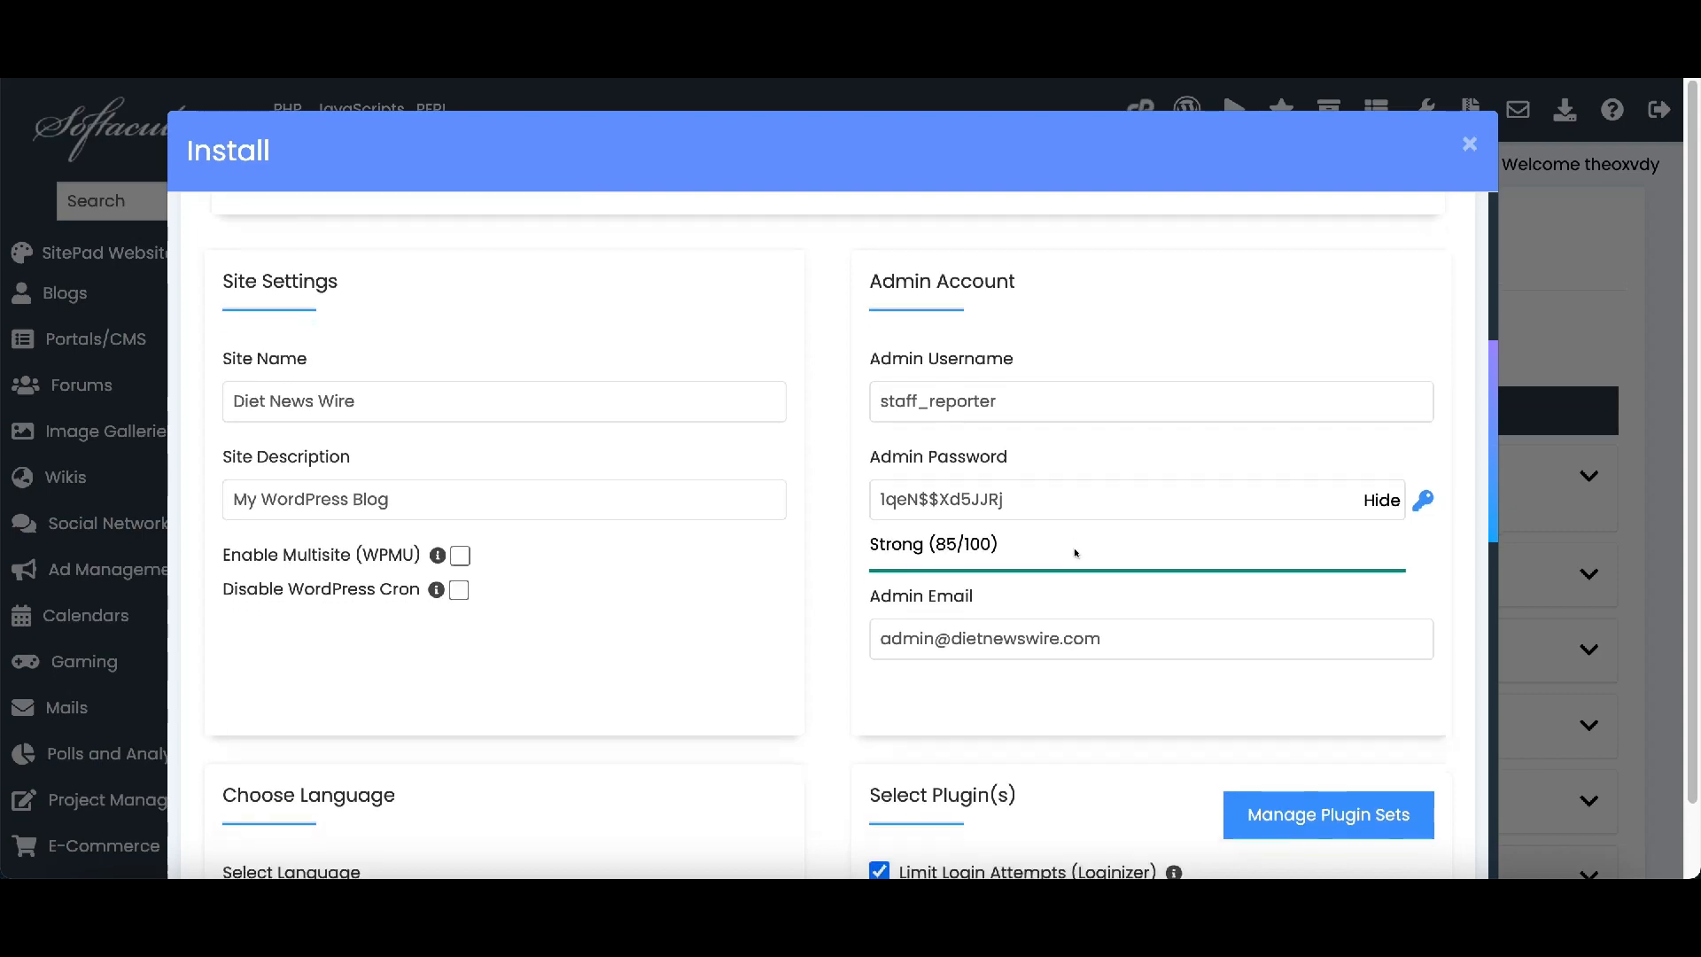
pyautogui.scroll(-3, 1076, 553)
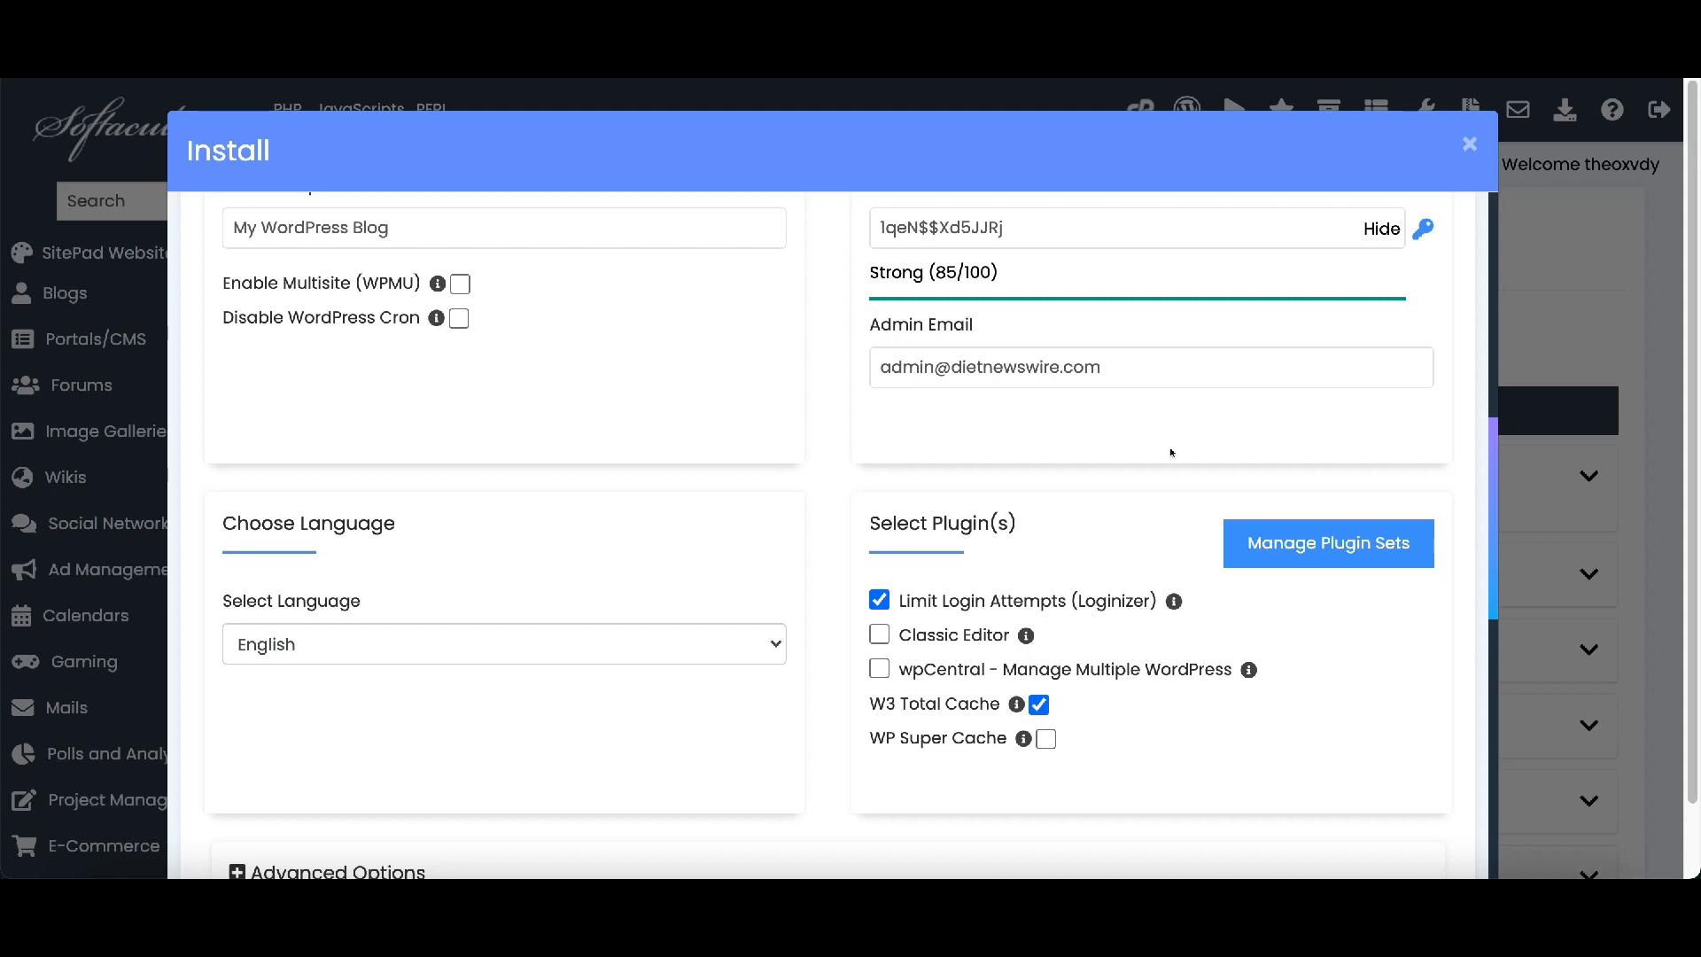
pyautogui.scroll(-2, 527, 484)
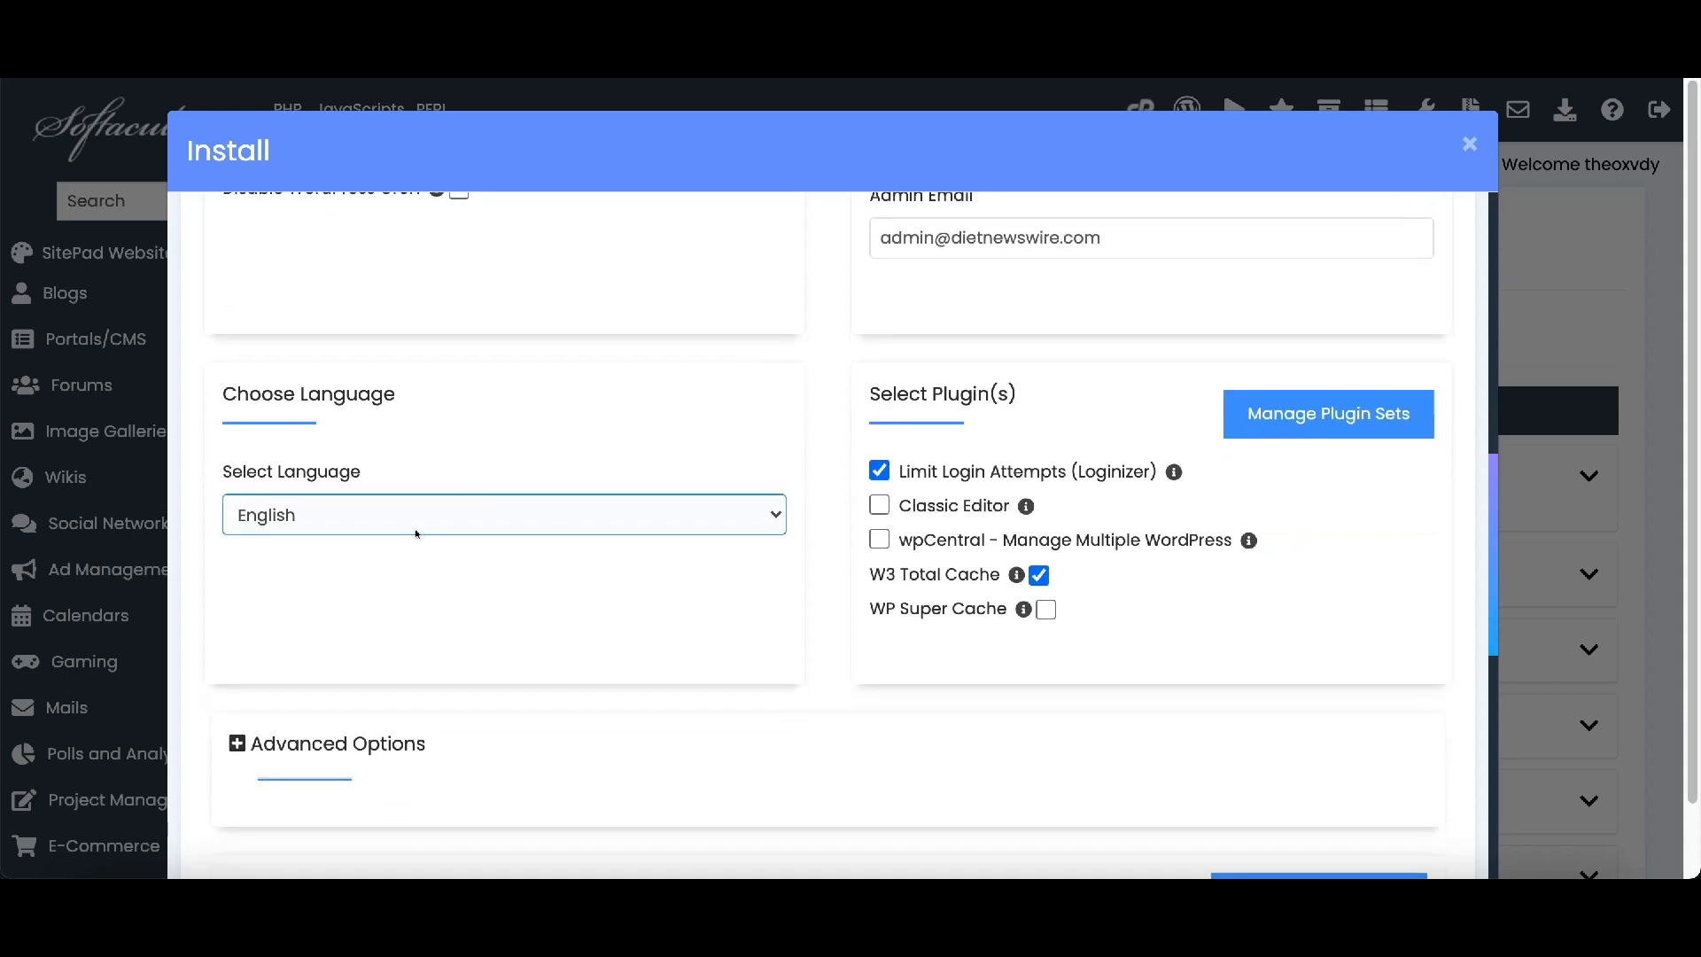
pyautogui.click(663, 514)
pyautogui.click(777, 532)
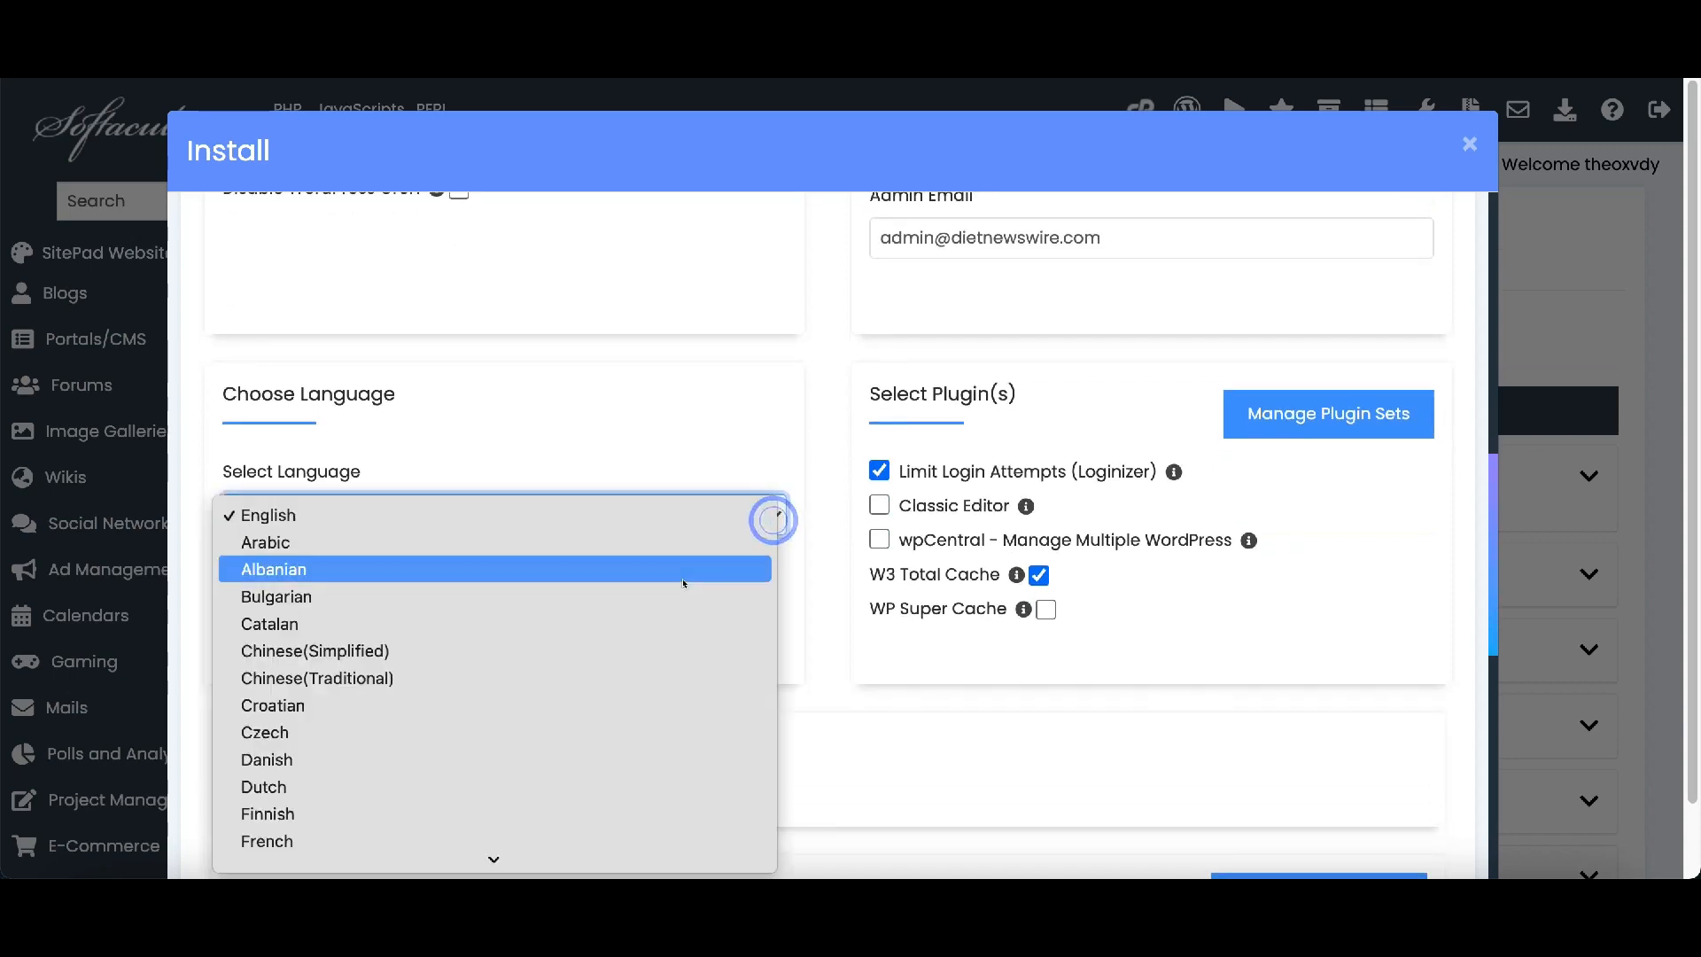
pyautogui.scroll(-5, 564, 649)
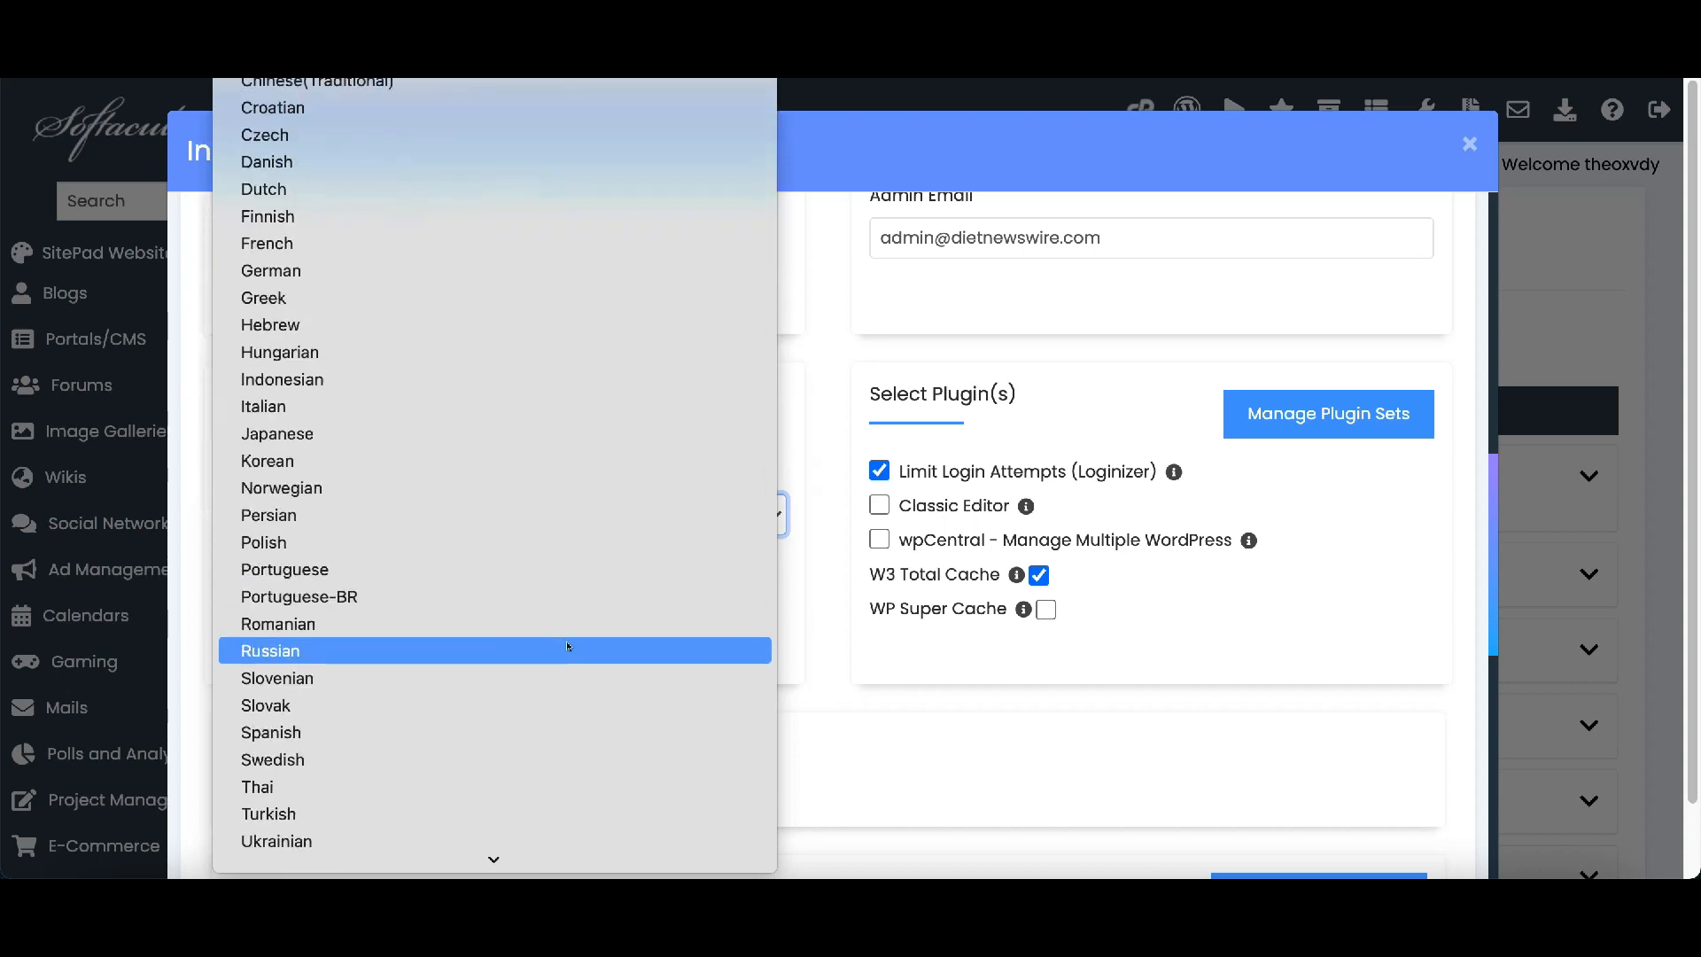
pyautogui.scroll(-2, 568, 645)
pyautogui.scroll(3, 562, 645)
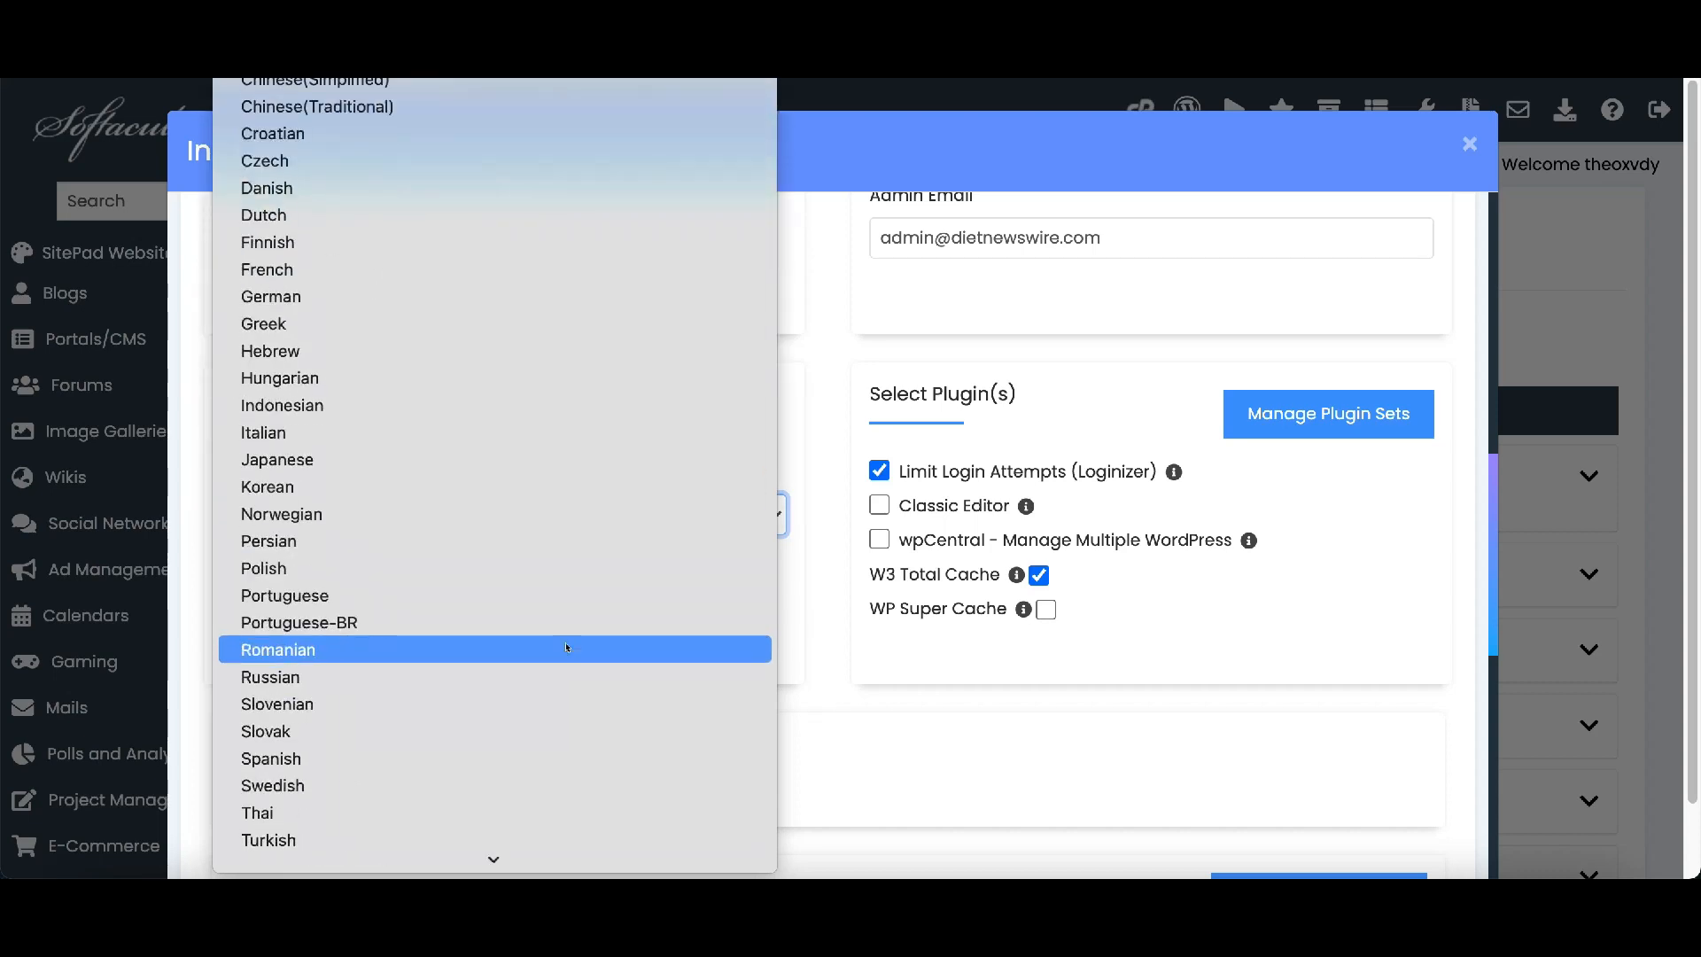
pyautogui.click(808, 610)
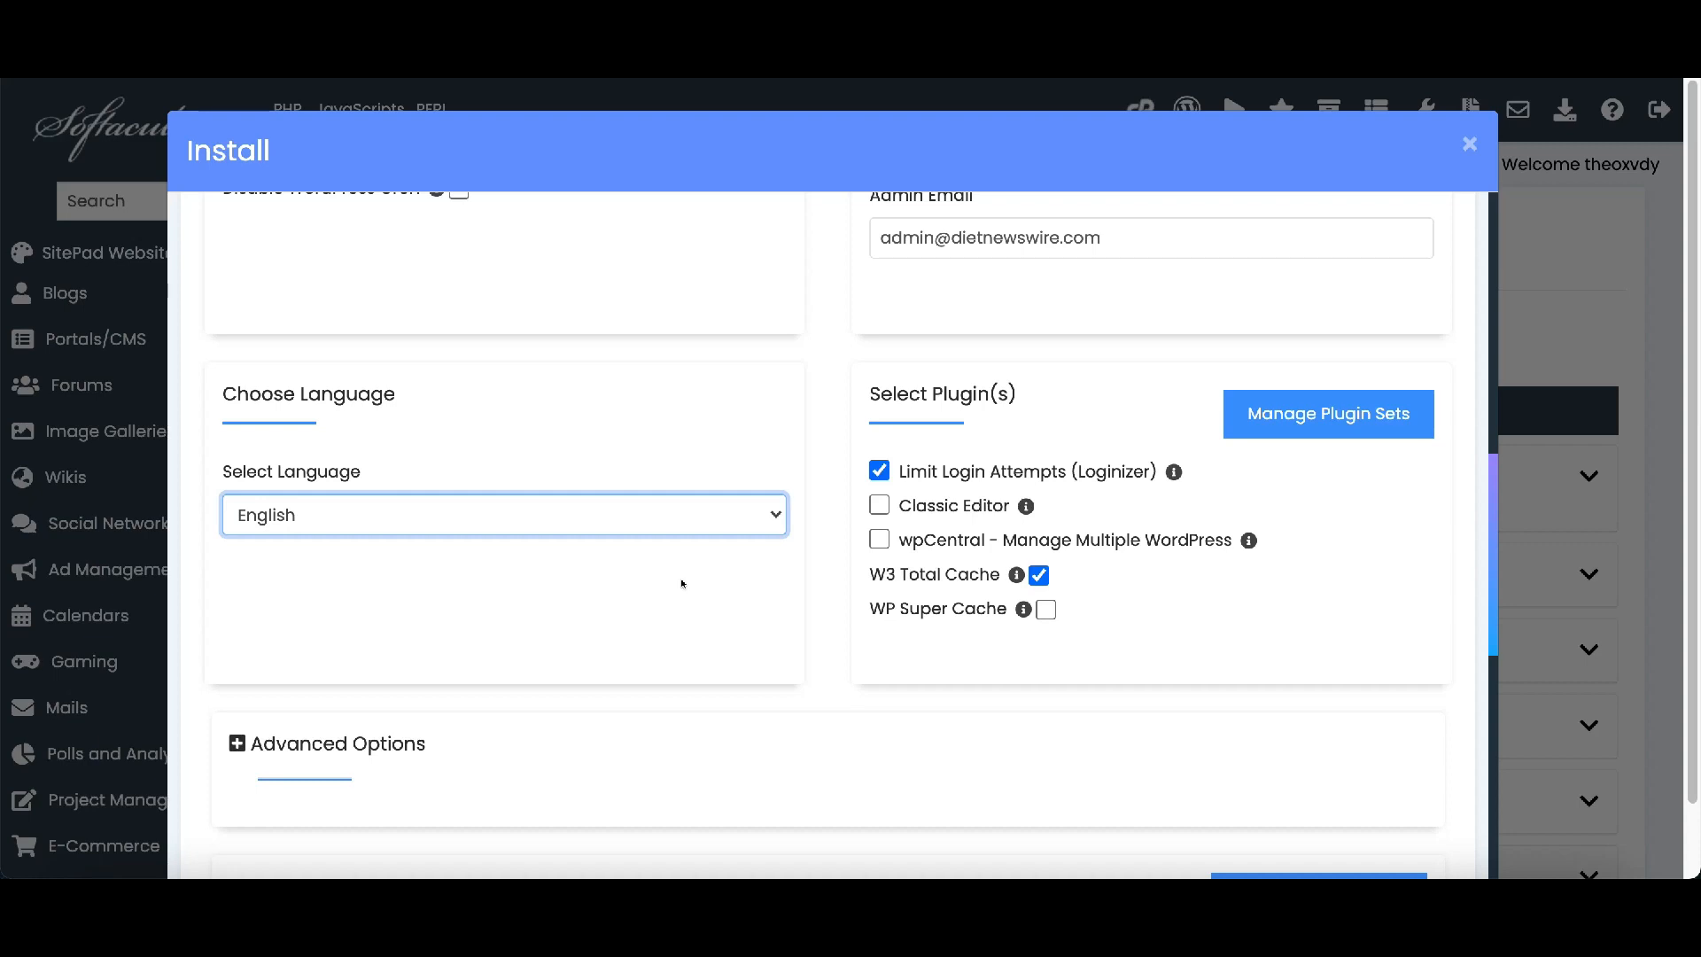
# Exclude the Limit Login Attempts (Loginizer) and W3 Total Cache plugins from the installation
pyautogui.click(879, 473)
pyautogui.click(1039, 575)
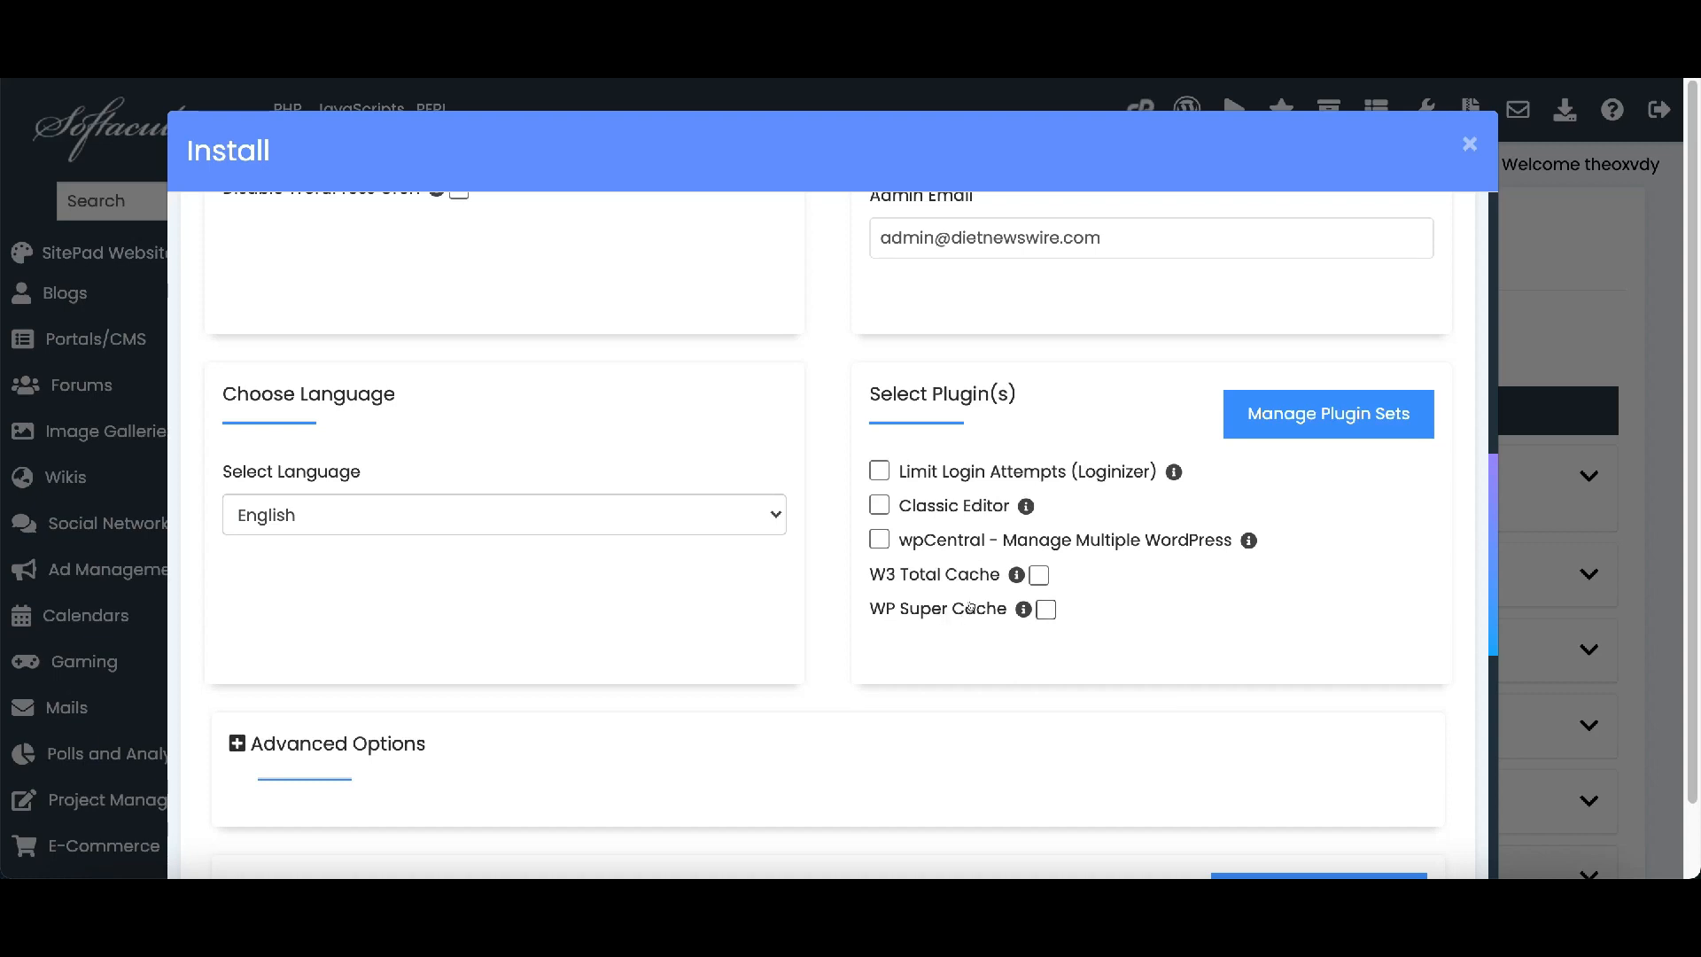
pyautogui.moveTo(1011, 576)
pyautogui.moveTo(1248, 541)
pyautogui.moveTo(1172, 472)
# Expand the advanced options, review the database, auto-upgrade and backup settings, and collapse them again
pyautogui.scroll(-2, 955, 519)
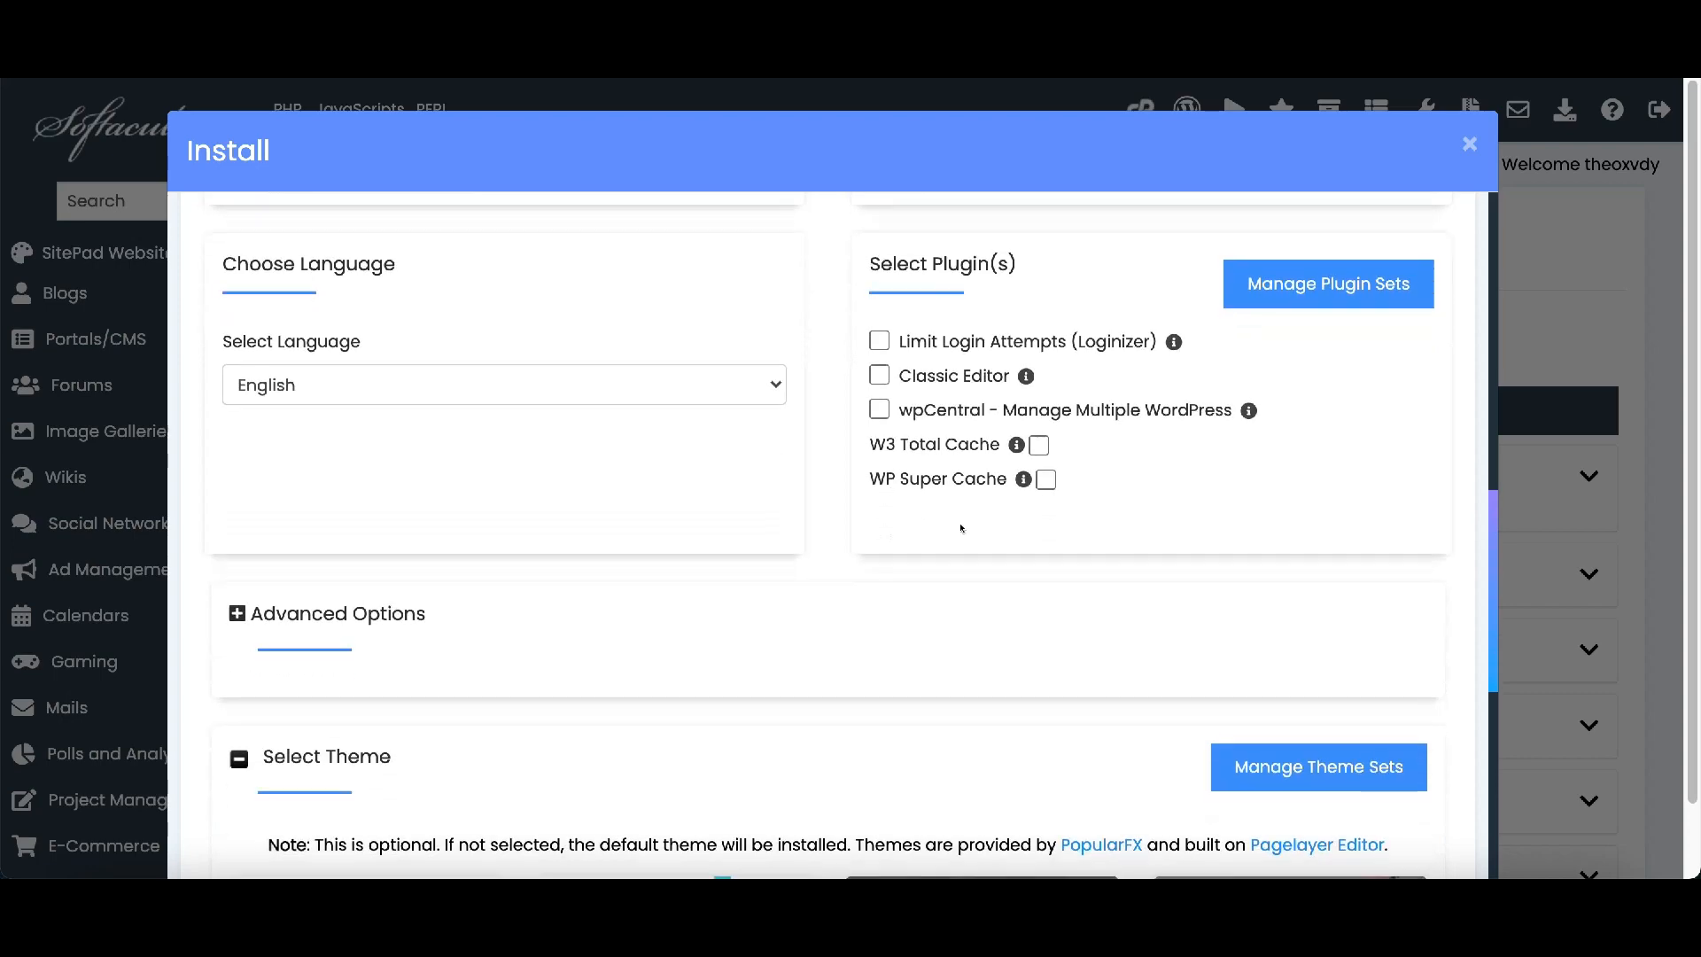
pyautogui.scroll(-2, 961, 528)
pyautogui.click(237, 467)
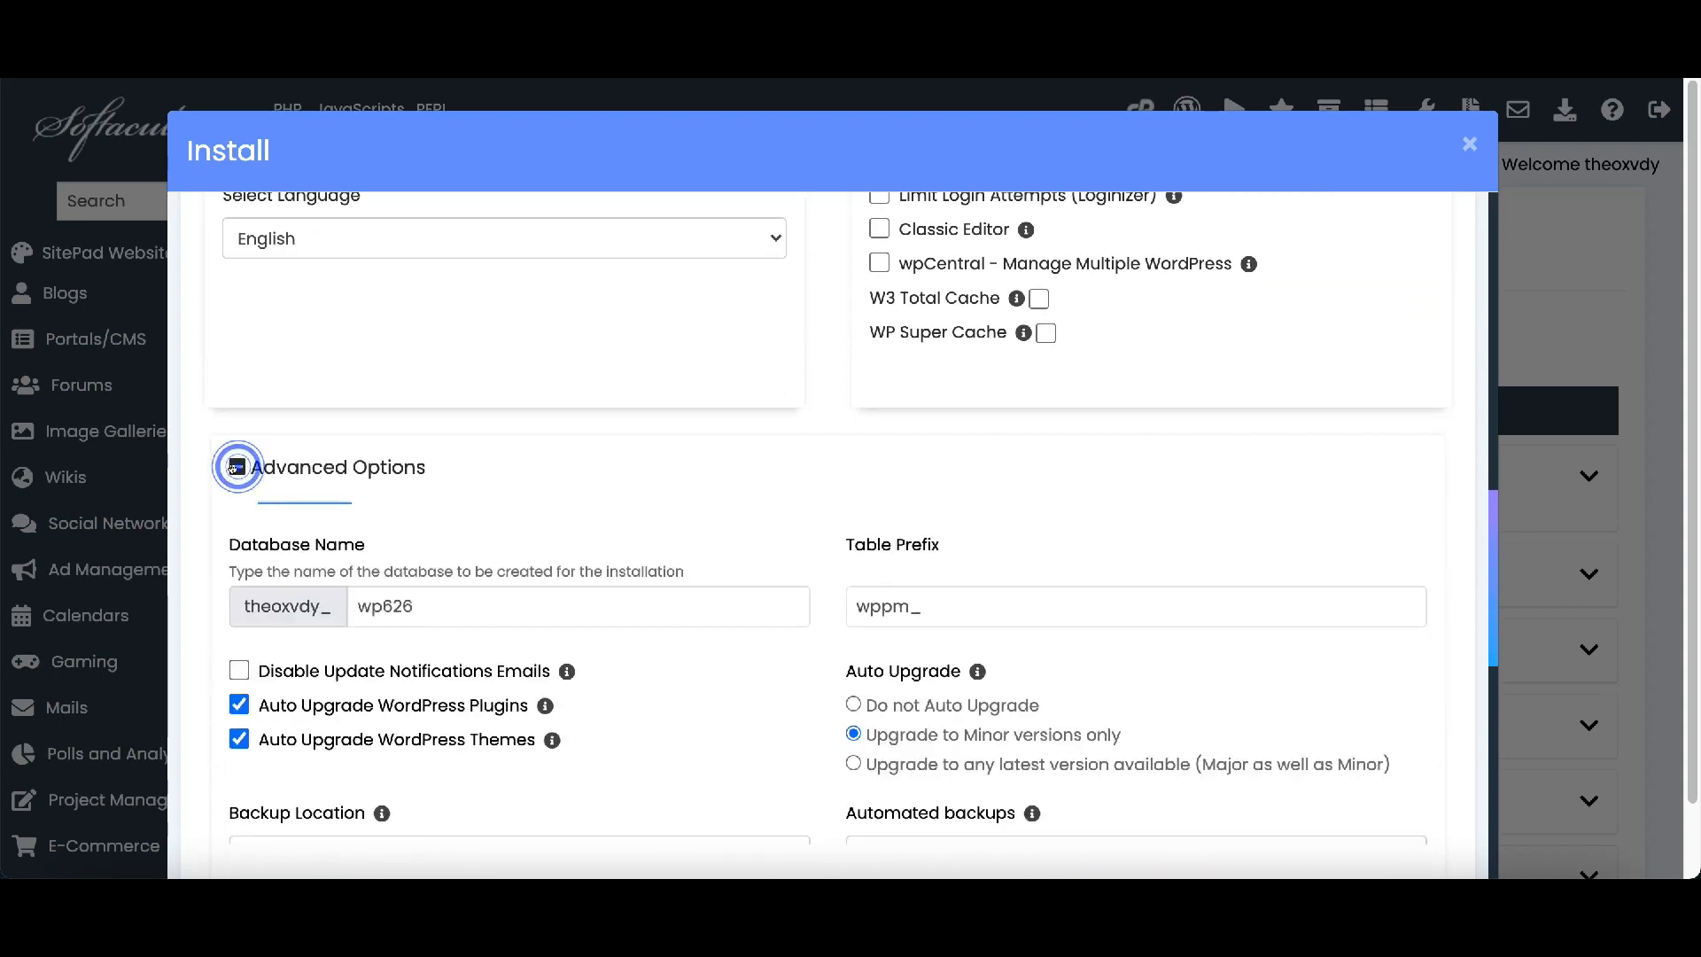
pyautogui.scroll(-3, 539, 497)
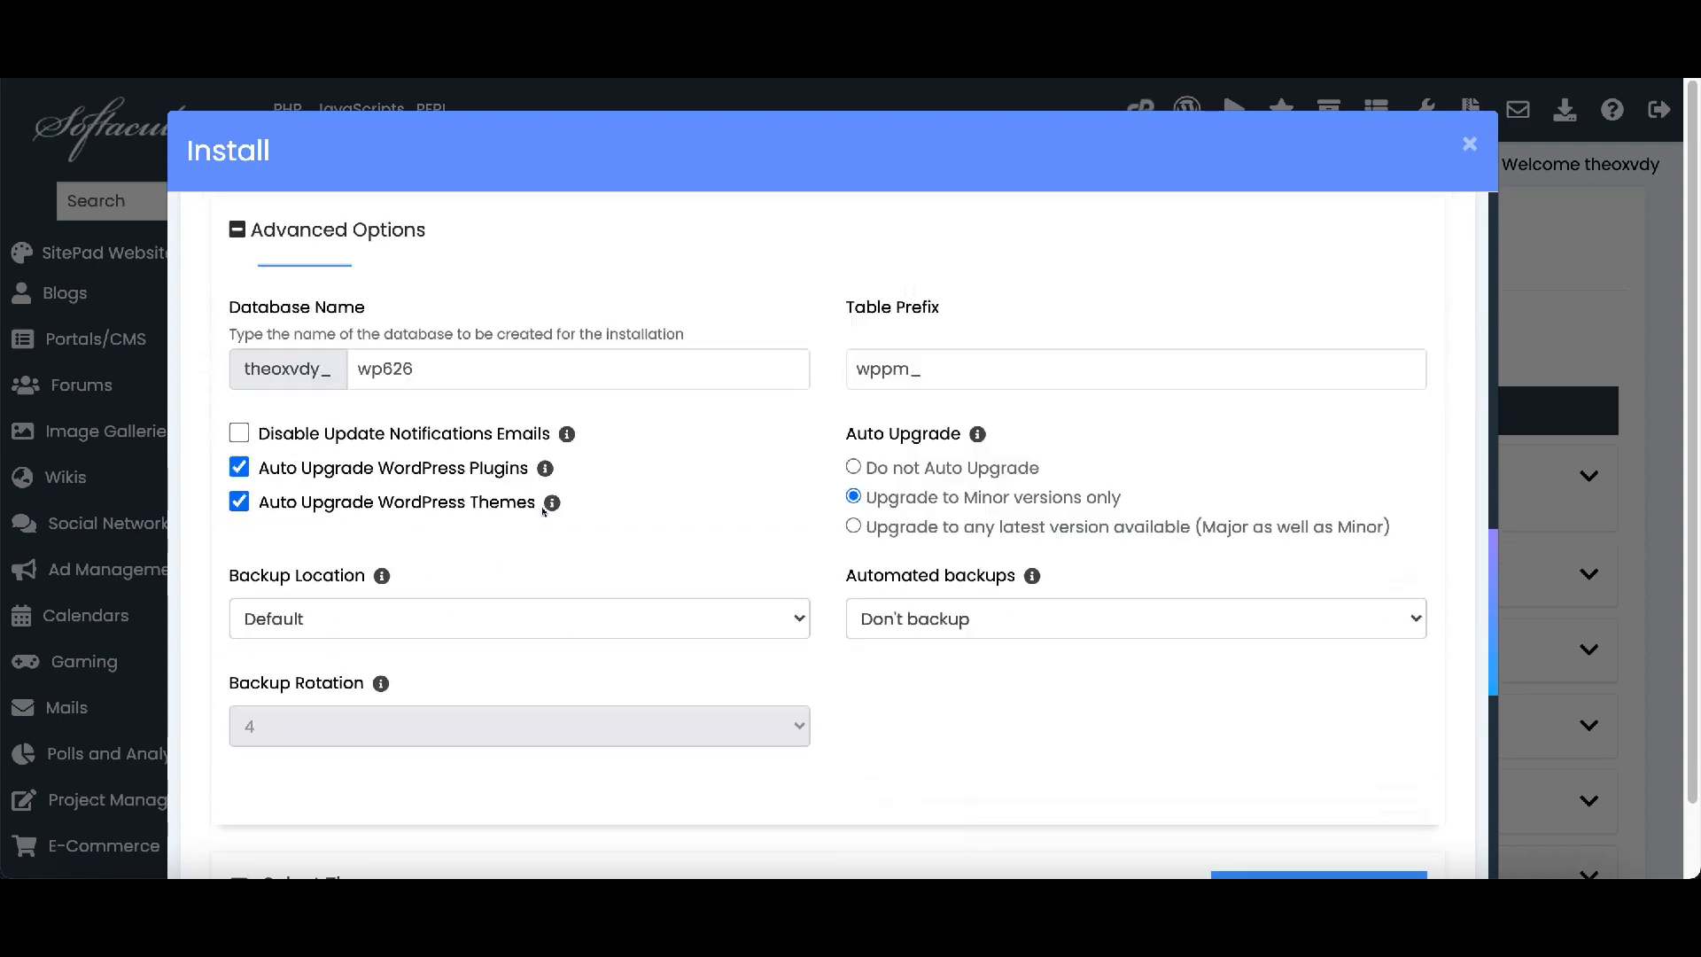
pyautogui.scroll(-3, 543, 511)
pyautogui.scroll(2, 538, 512)
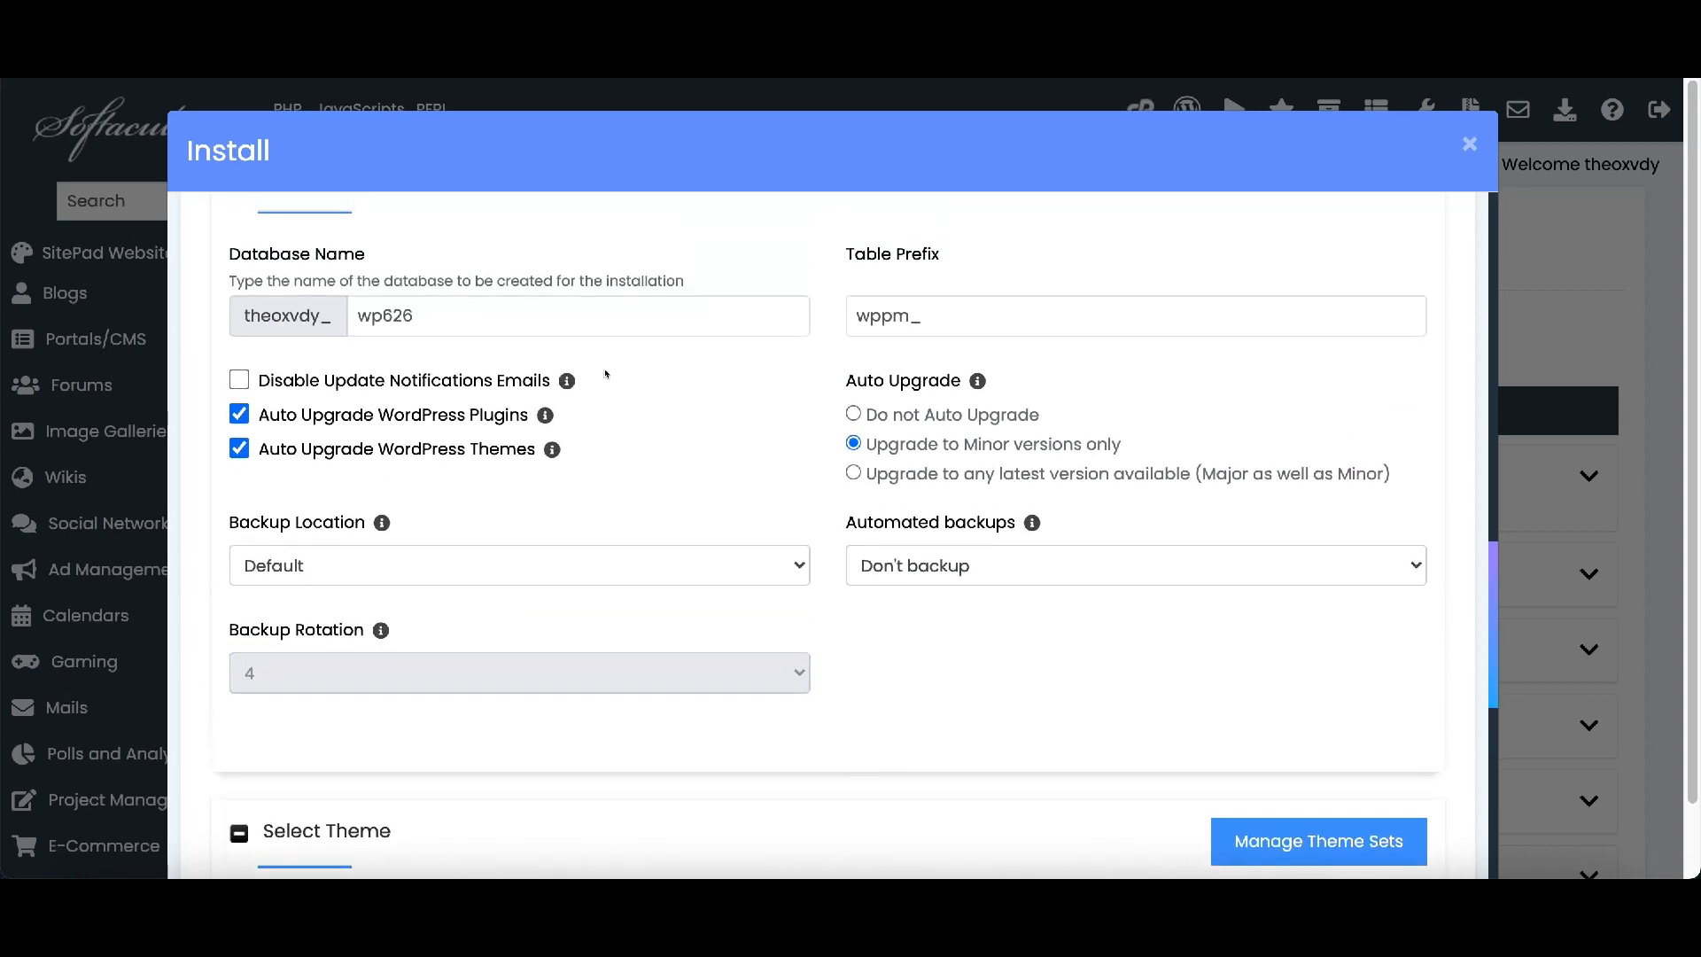
pyautogui.moveTo(550, 447)
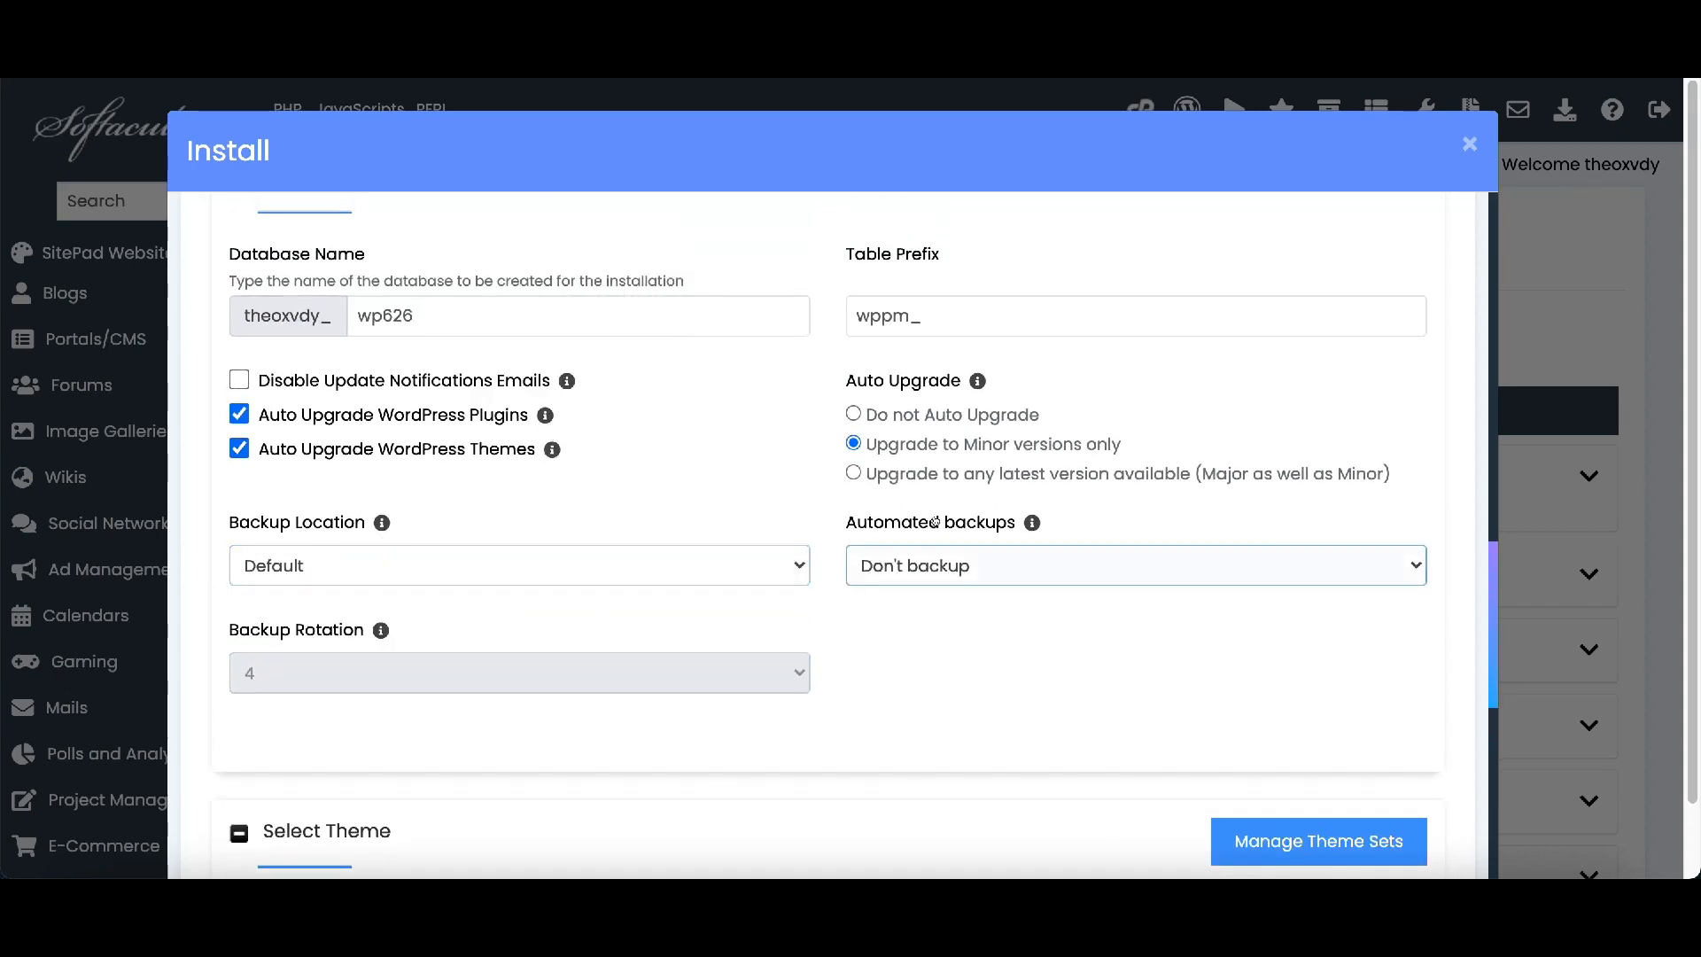
pyautogui.scroll(2, 237, 448)
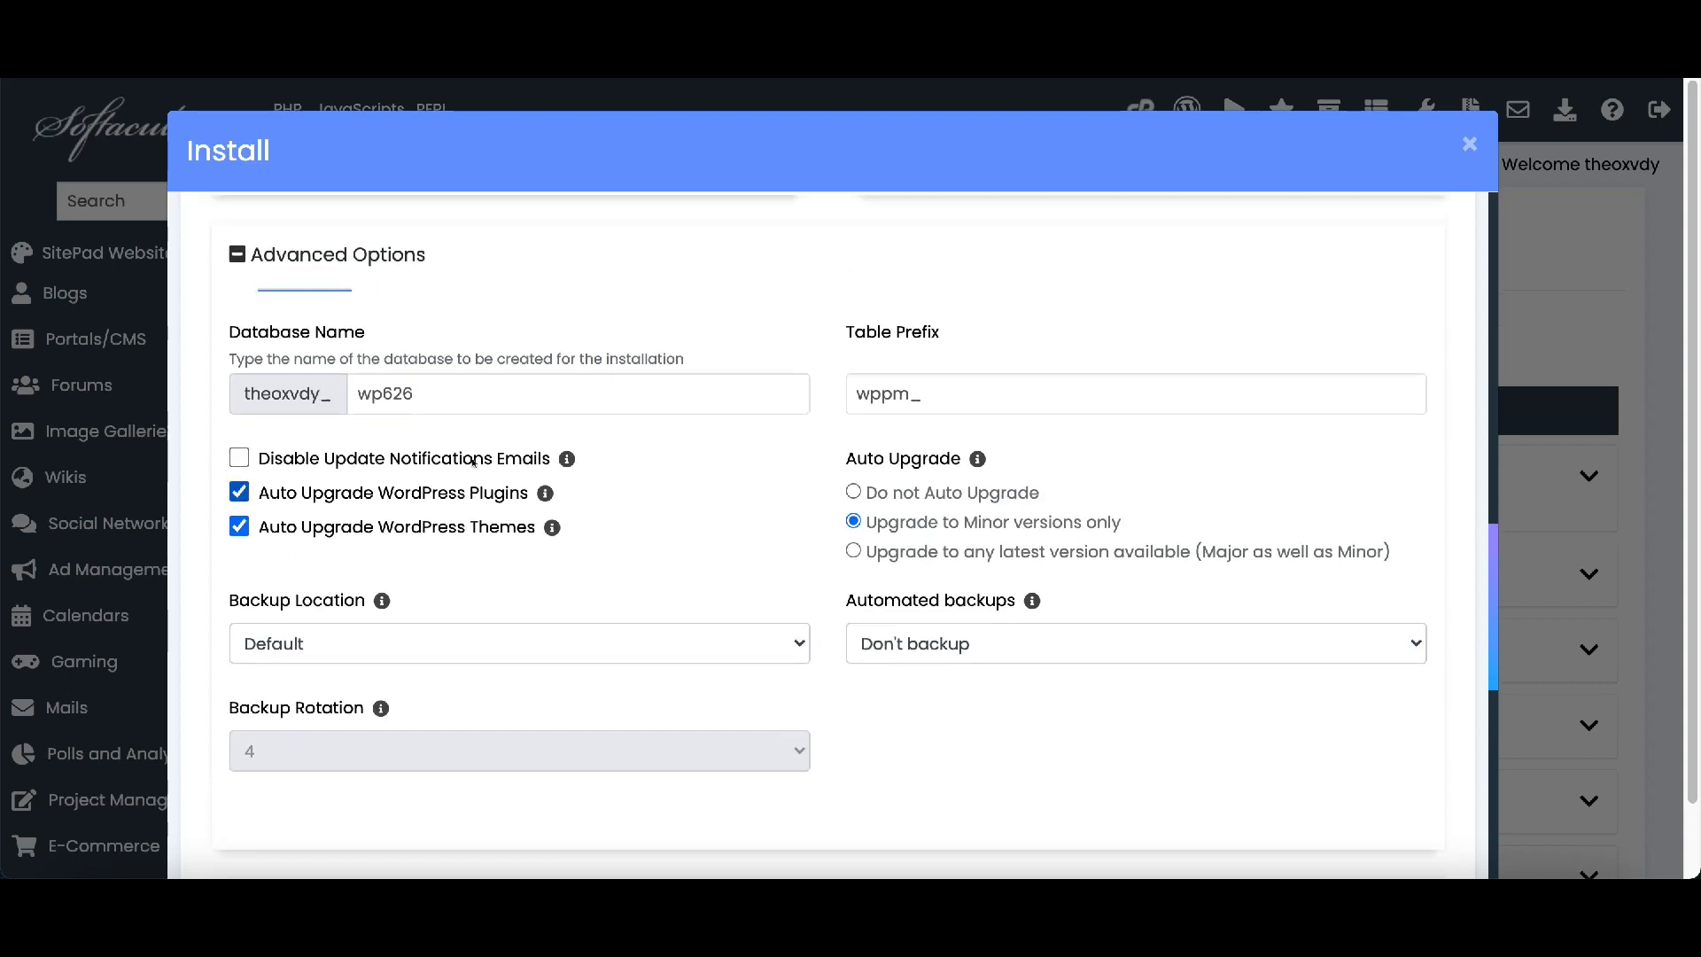
pyautogui.click(234, 327)
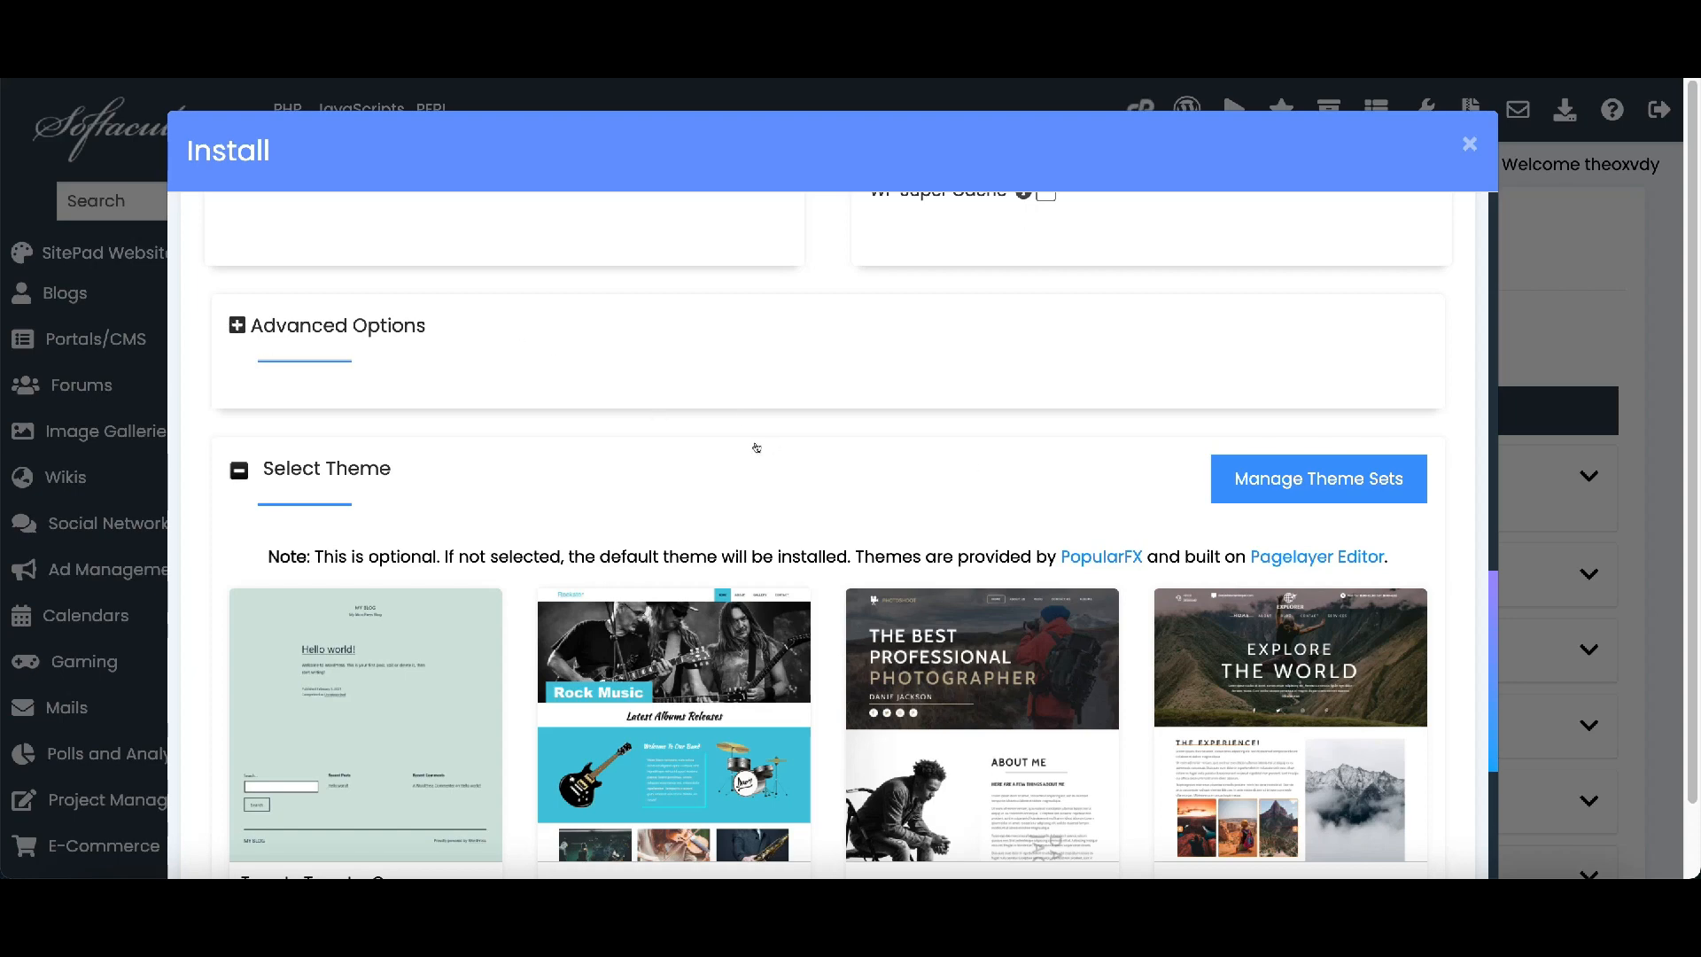
# Browse the next set of optional themes and return to the first set with the default Twenty Twenty-One theme
pyautogui.scroll(-3, 843, 464)
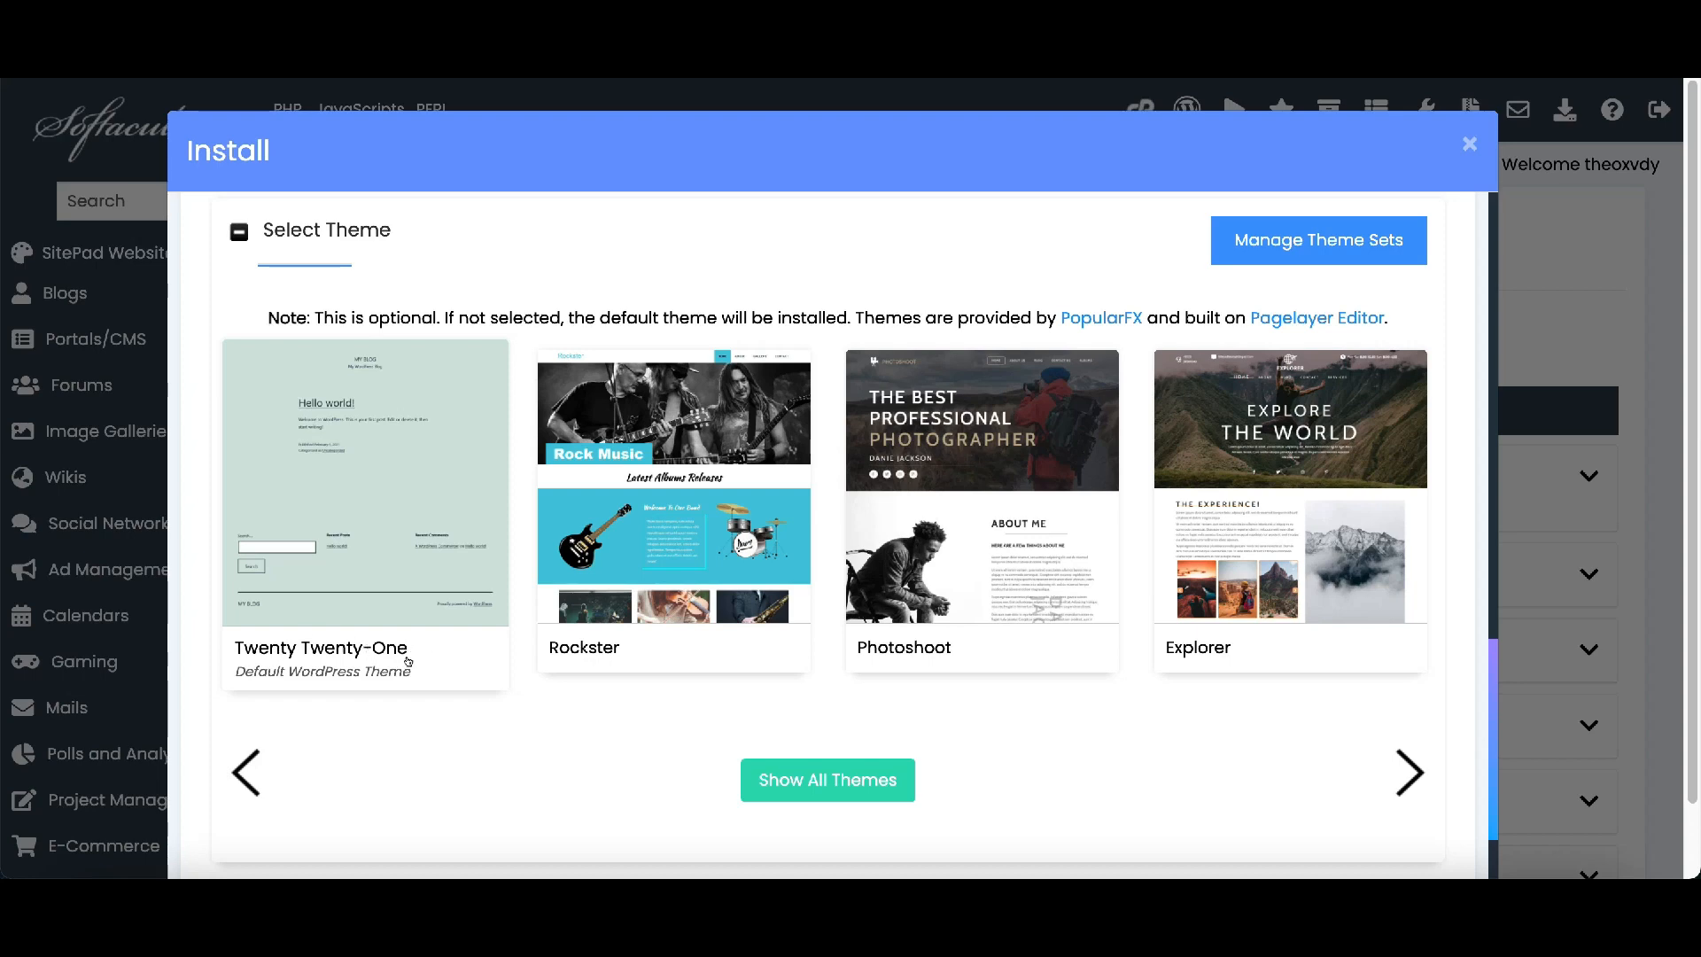
pyautogui.click(1402, 776)
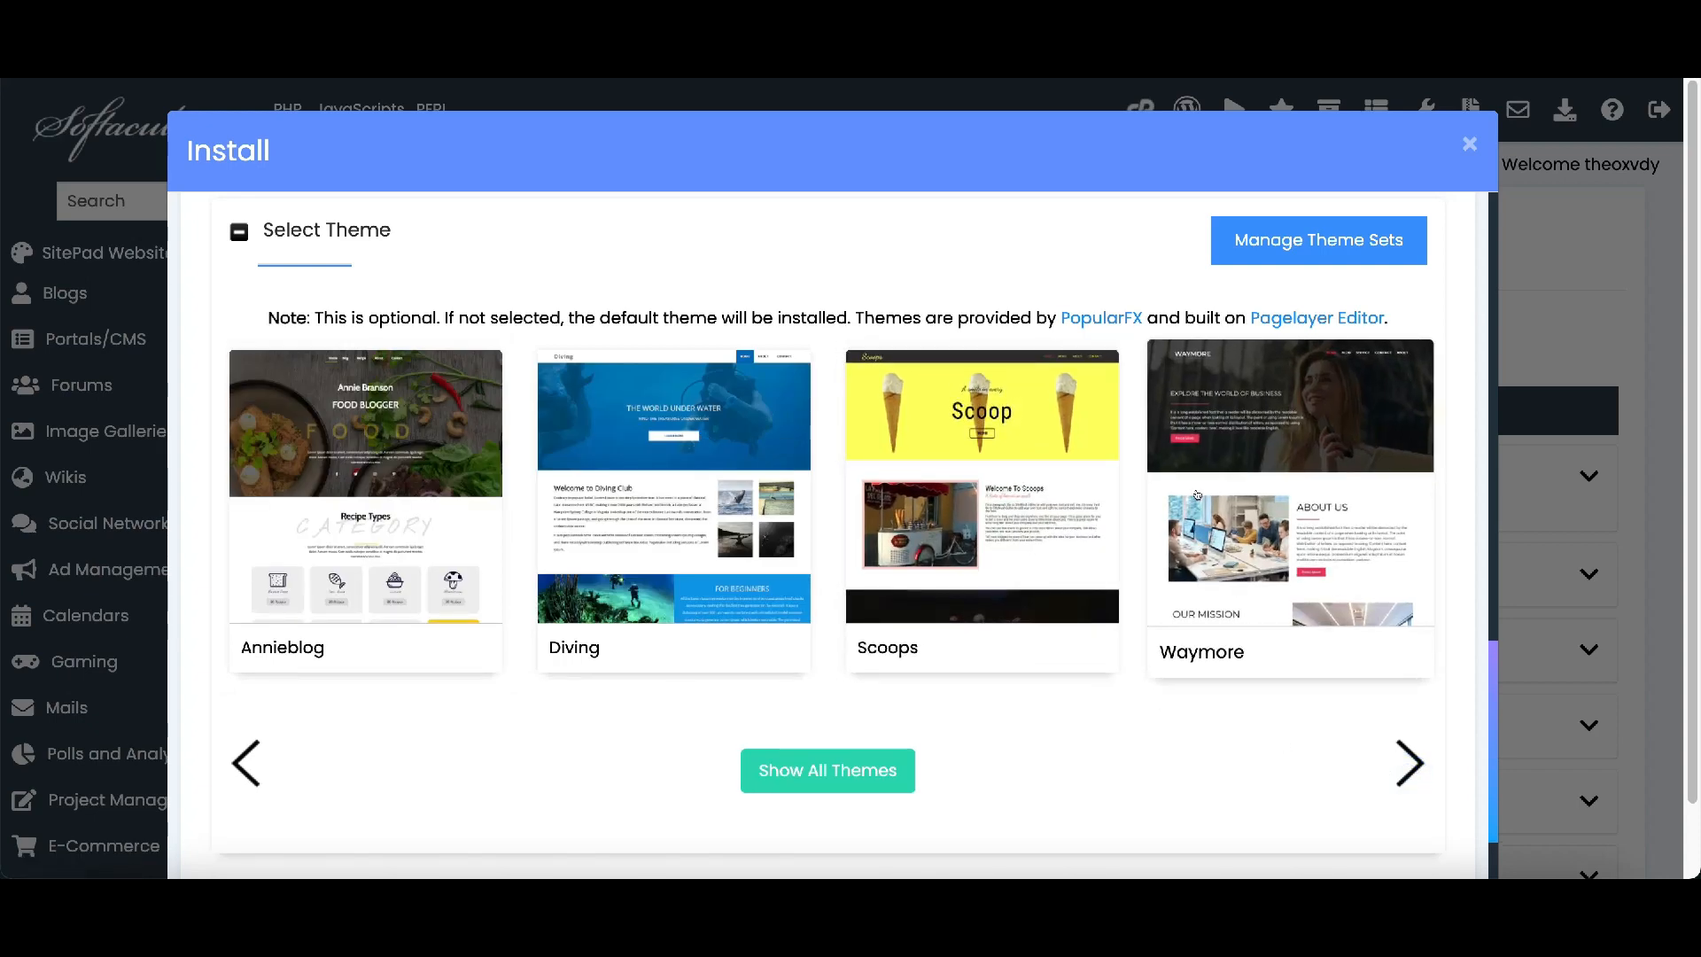
pyautogui.click(238, 760)
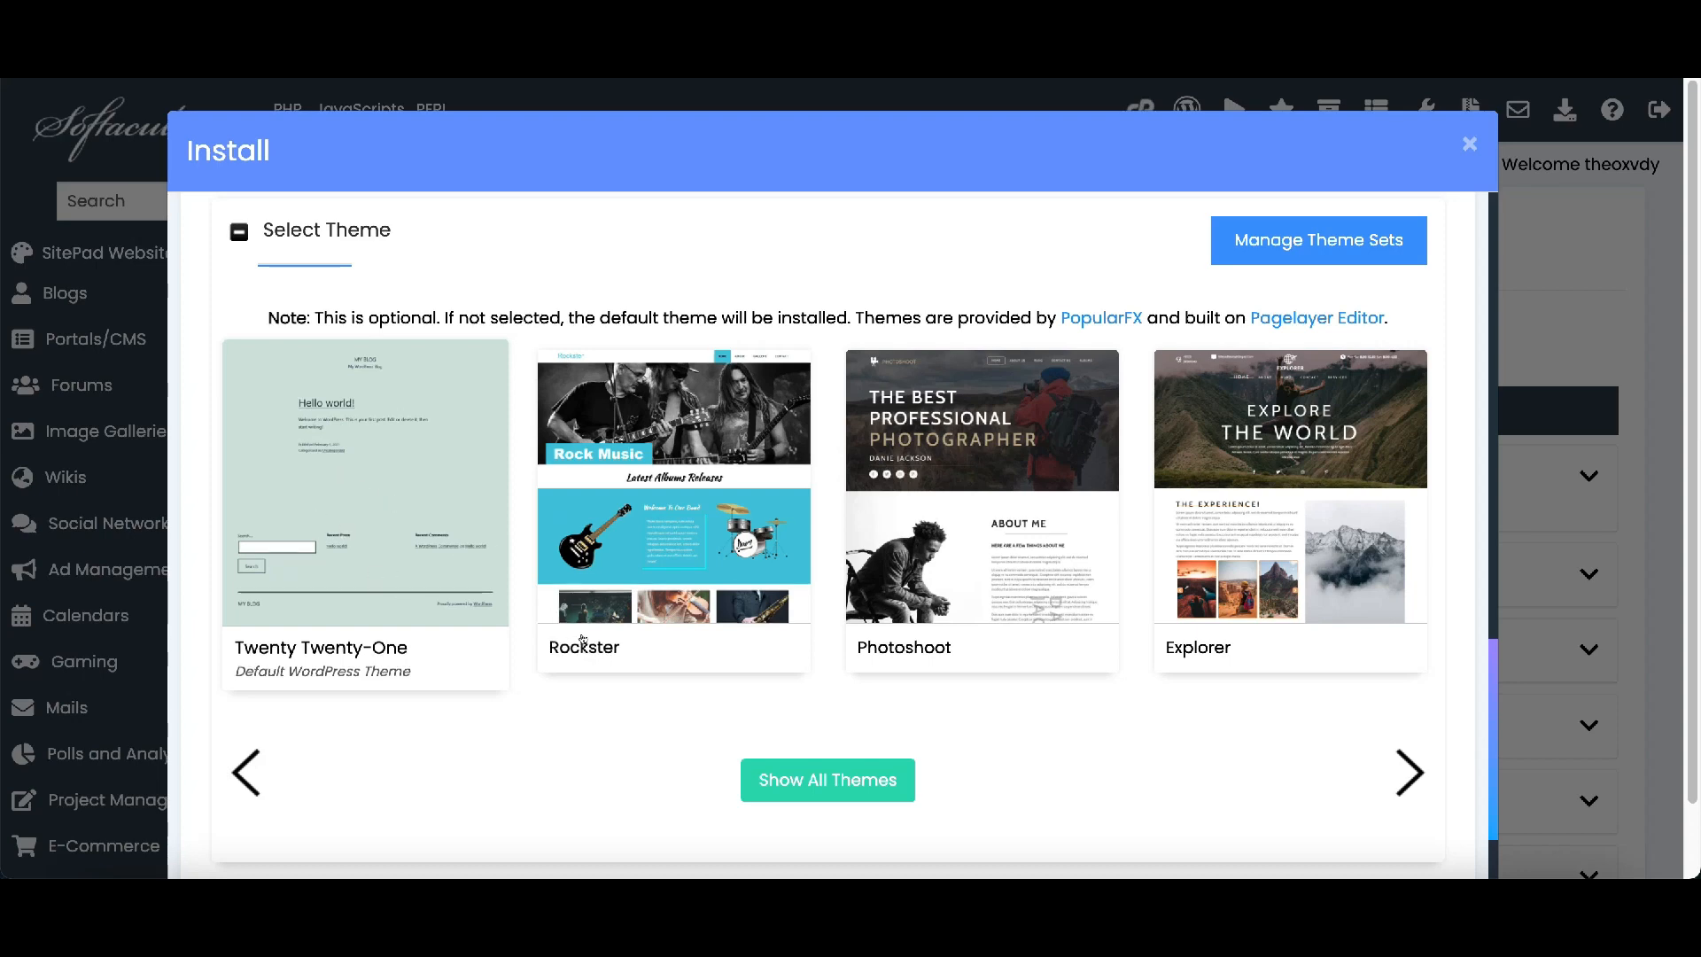
# Install WordPress with the email recipient for installation details left empty, and open the new site's wp-admin administrative URL
pyautogui.scroll(-1, 695, 676)
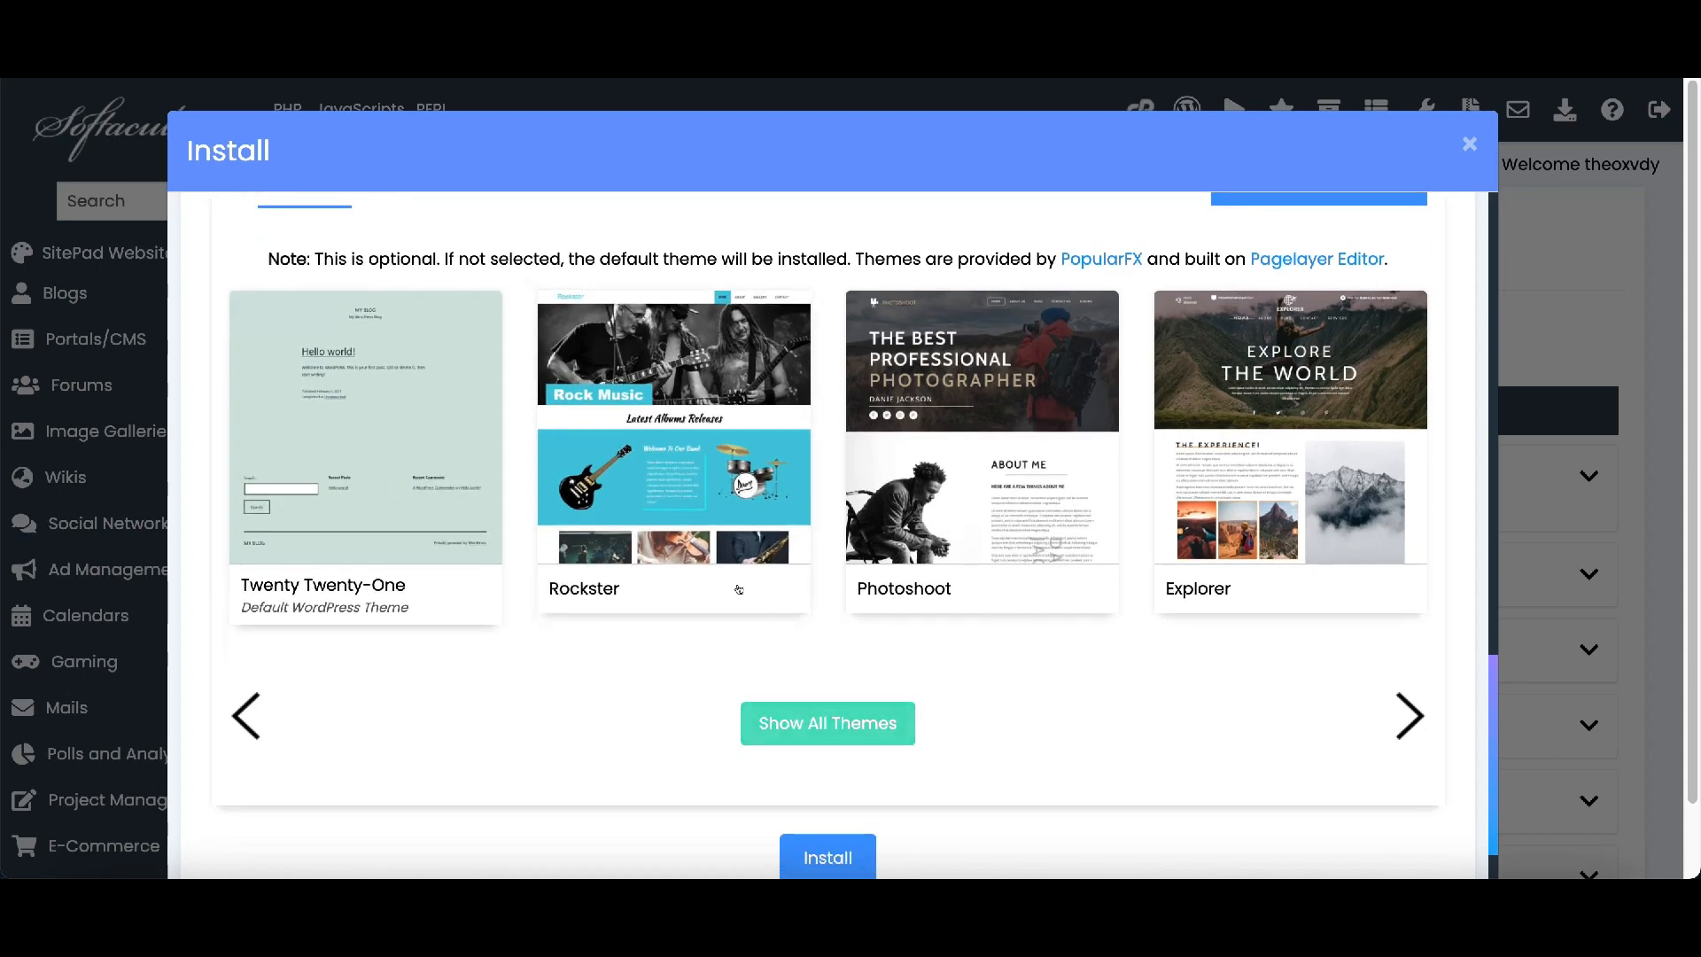
pyautogui.scroll(-2, 754, 638)
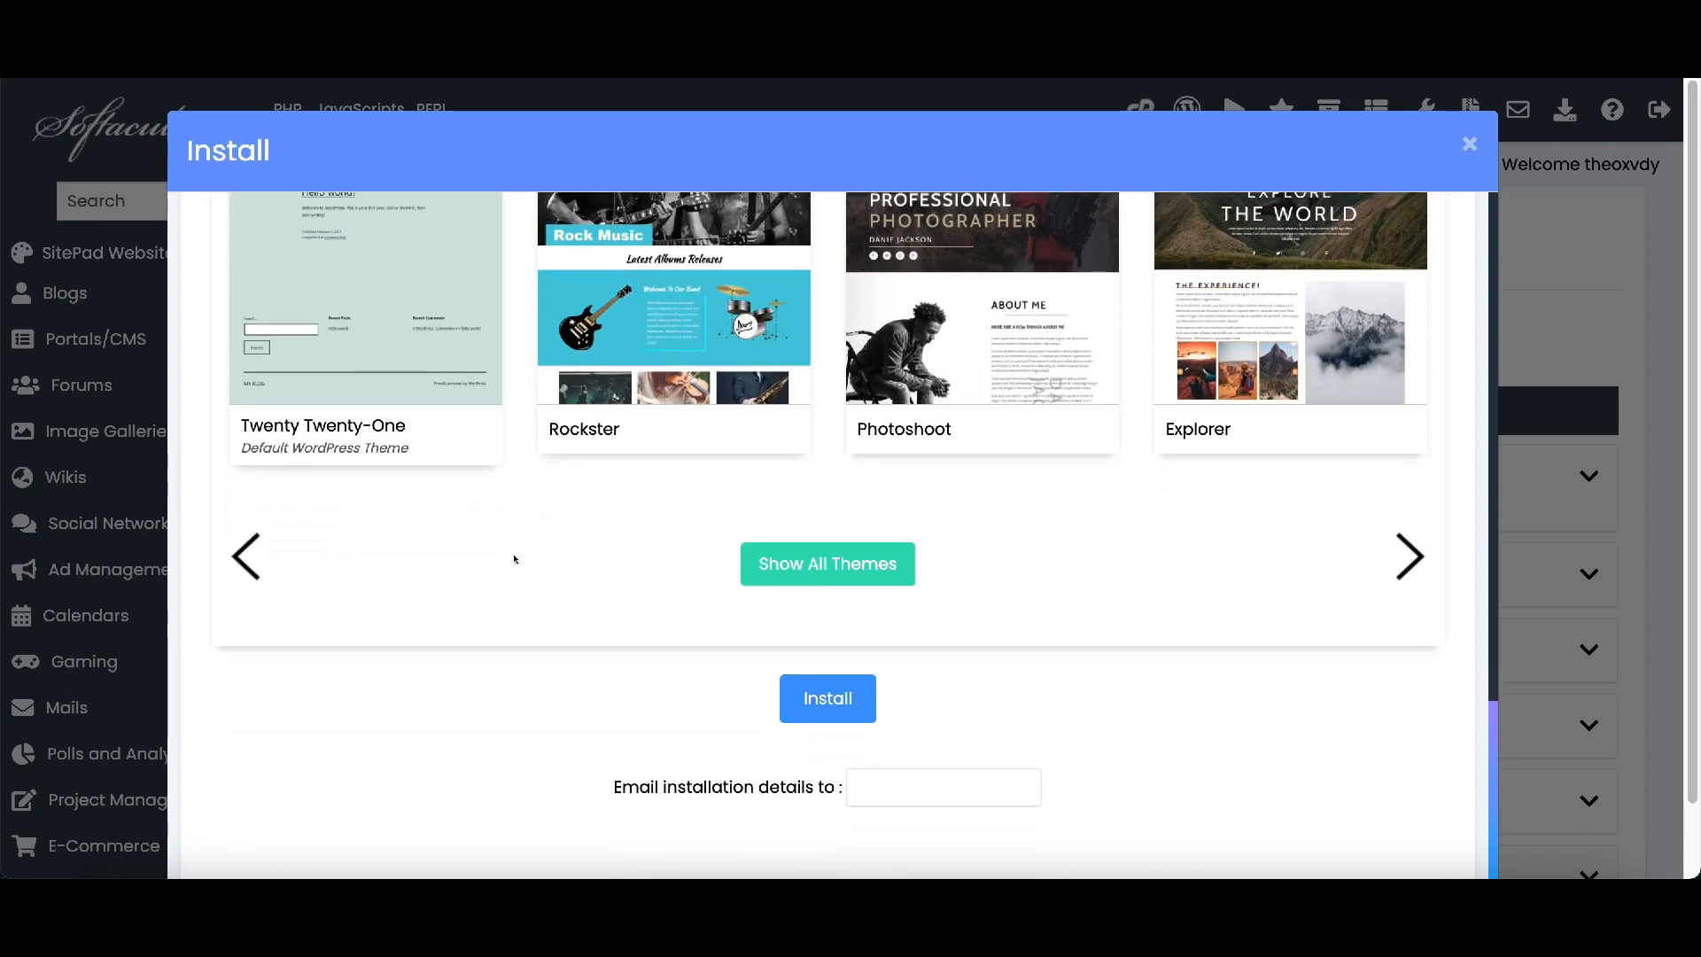
pyautogui.click(867, 774)
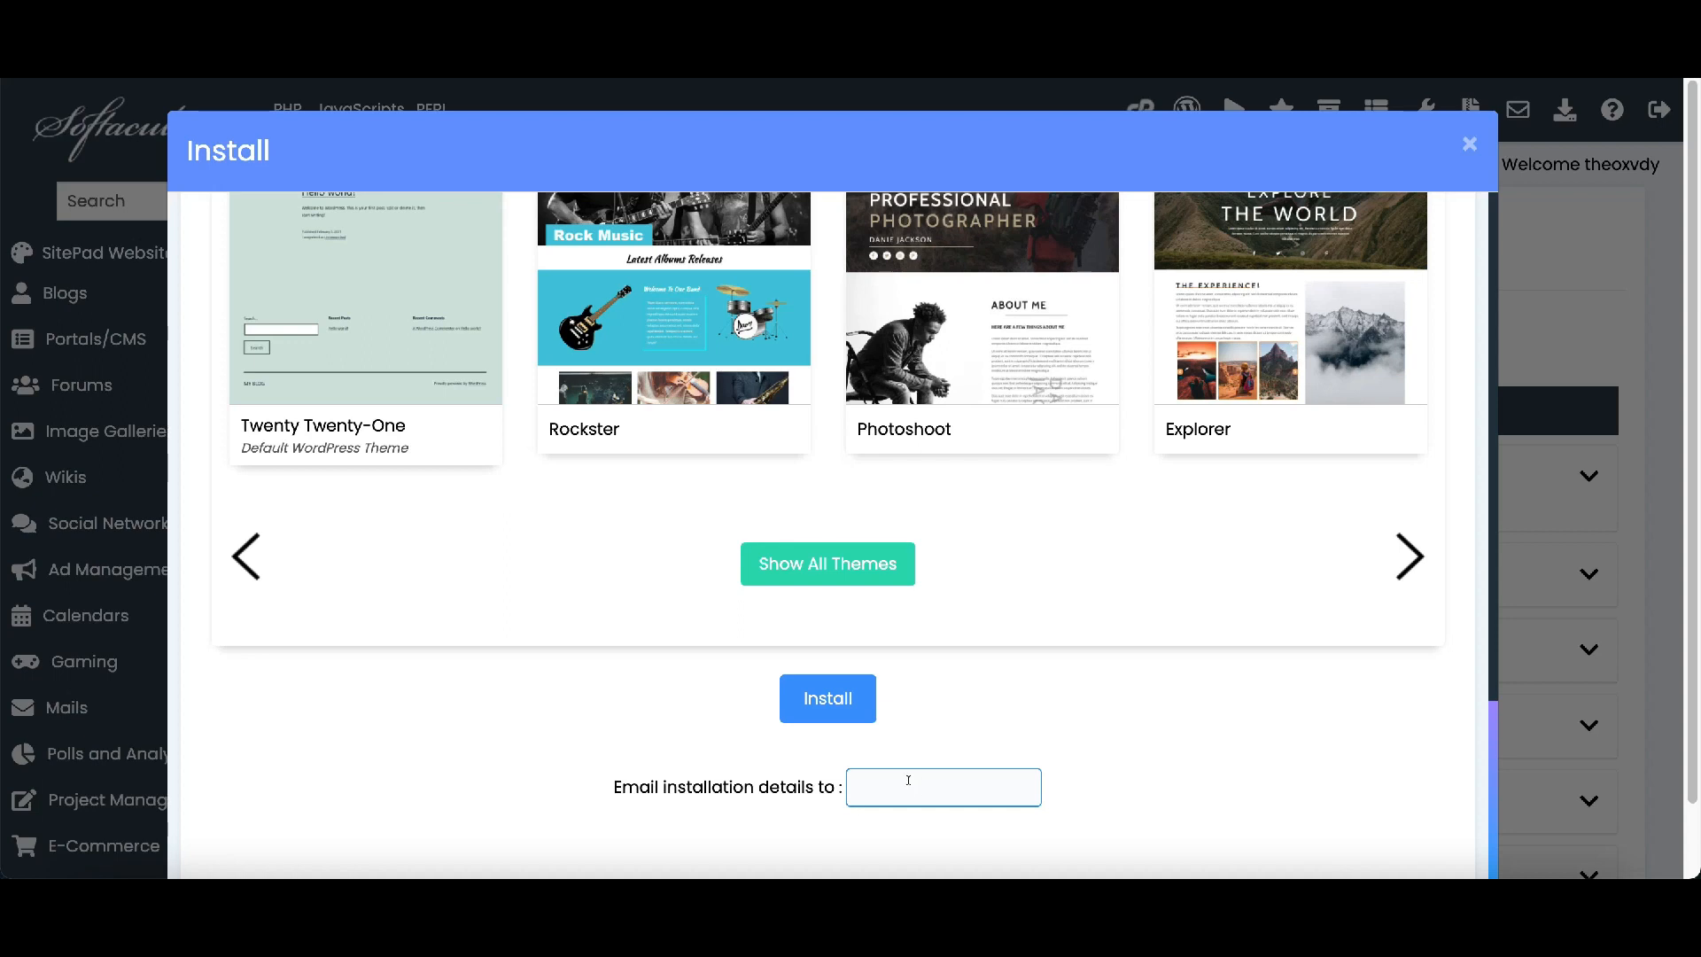
pyautogui.click(837, 701)
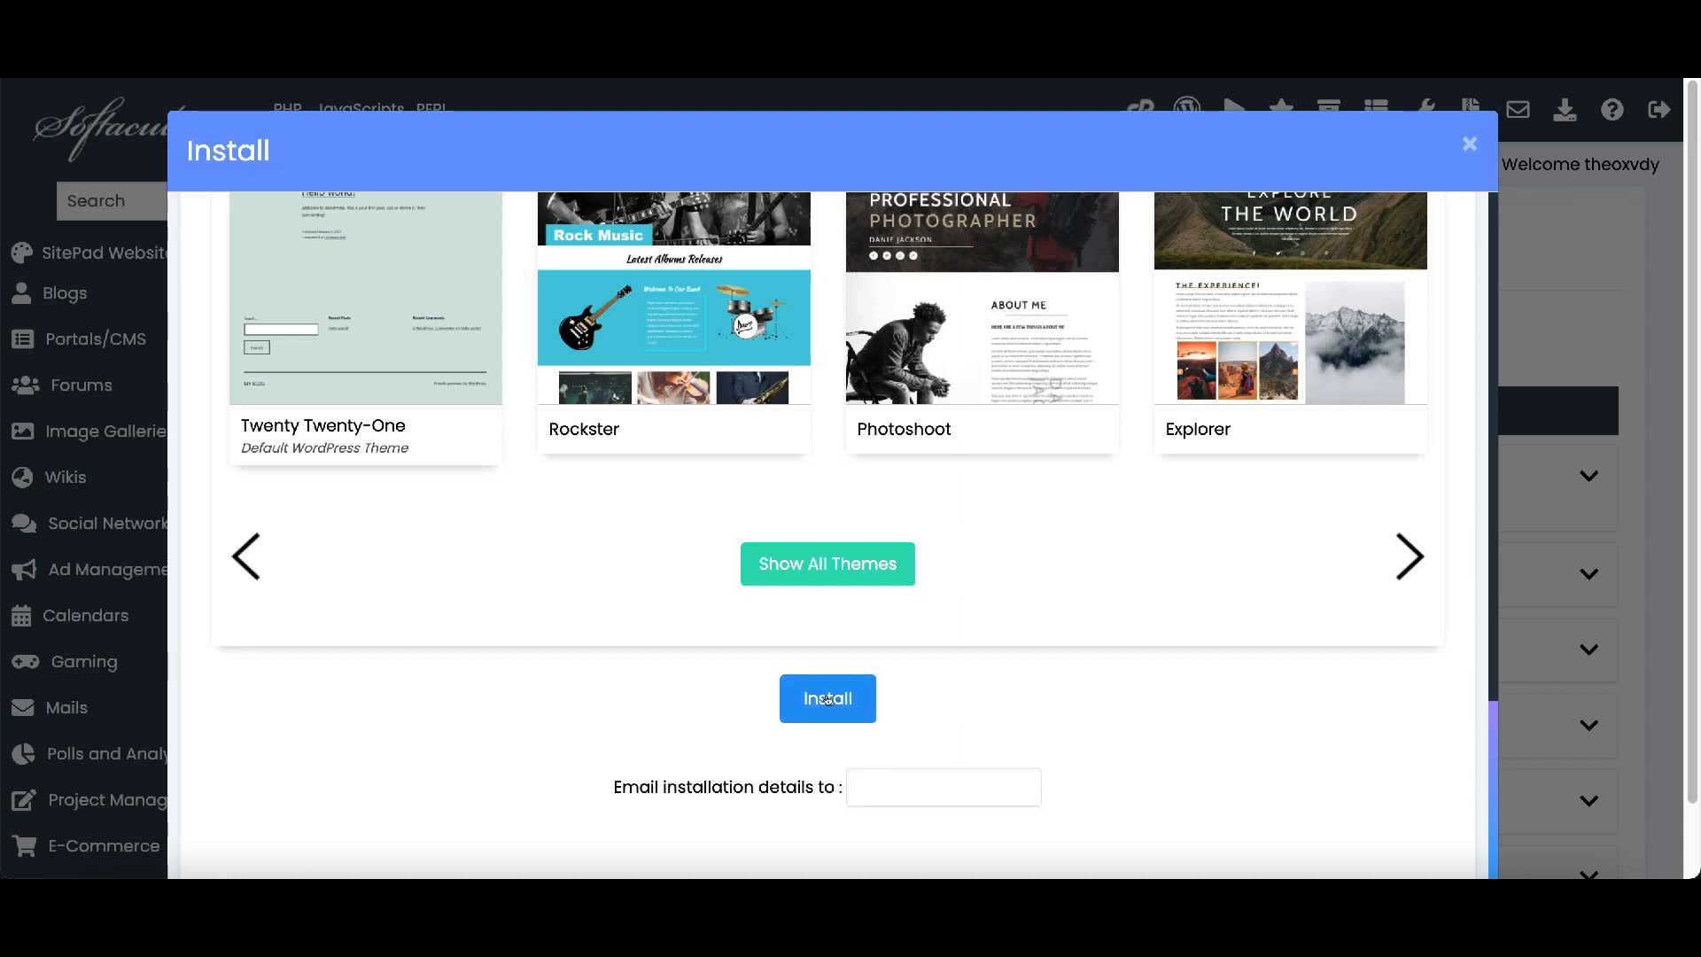
pyautogui.click(838, 700)
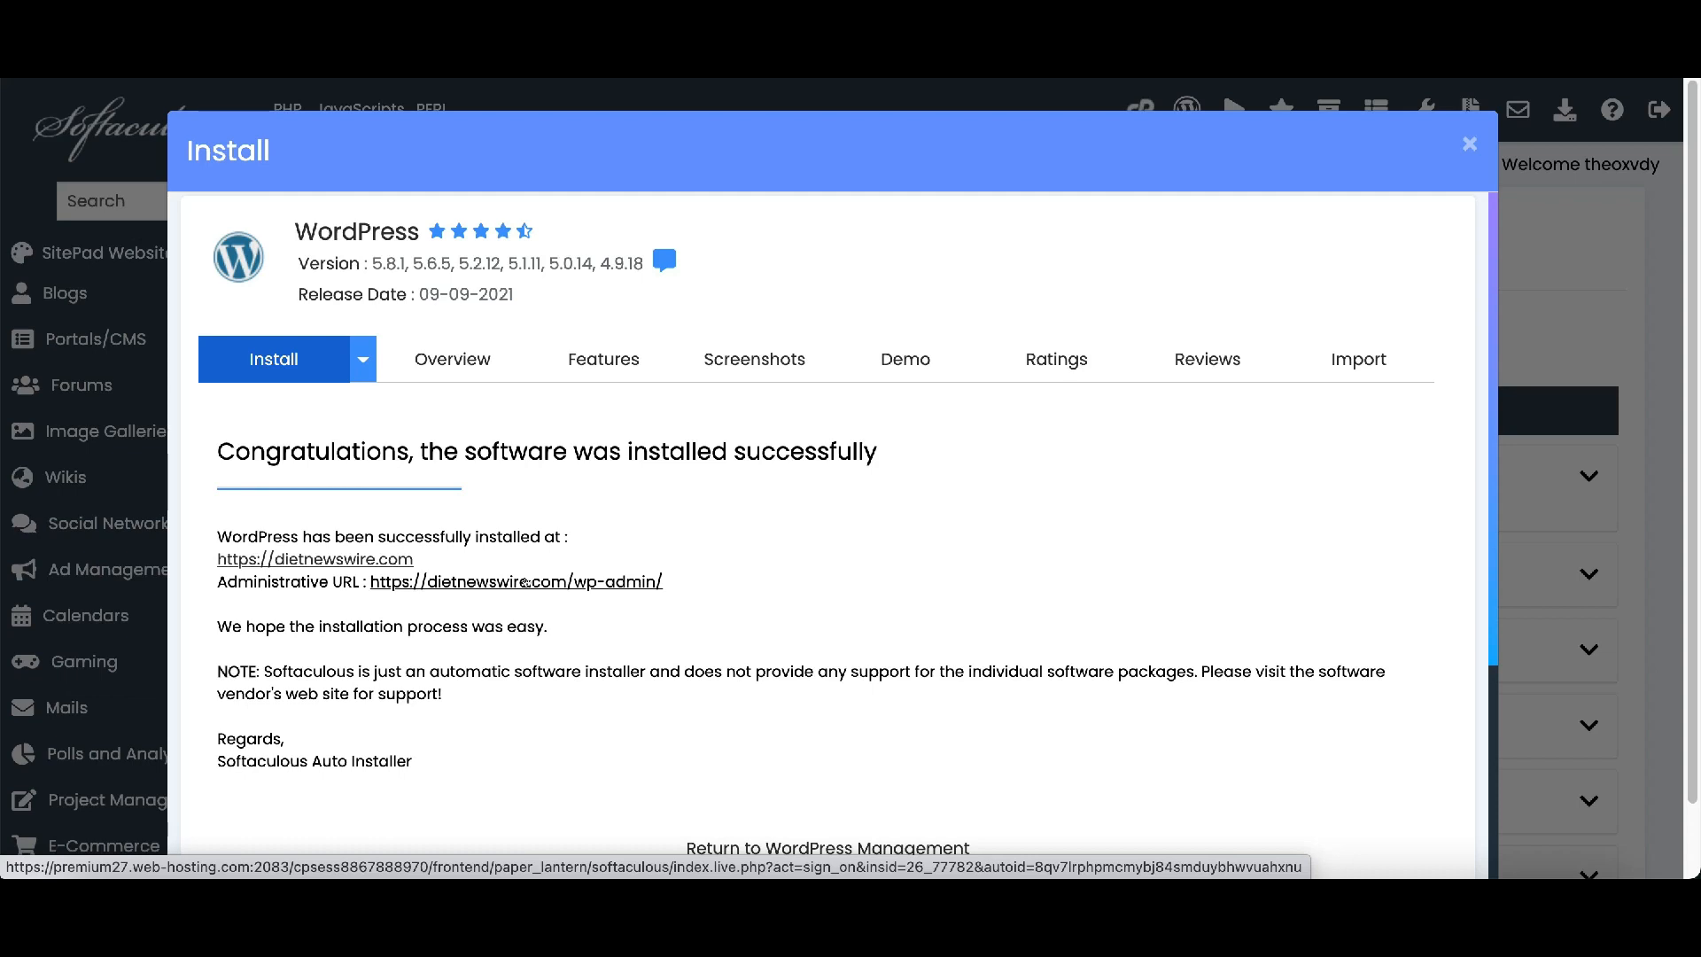
pyautogui.click(581, 585)
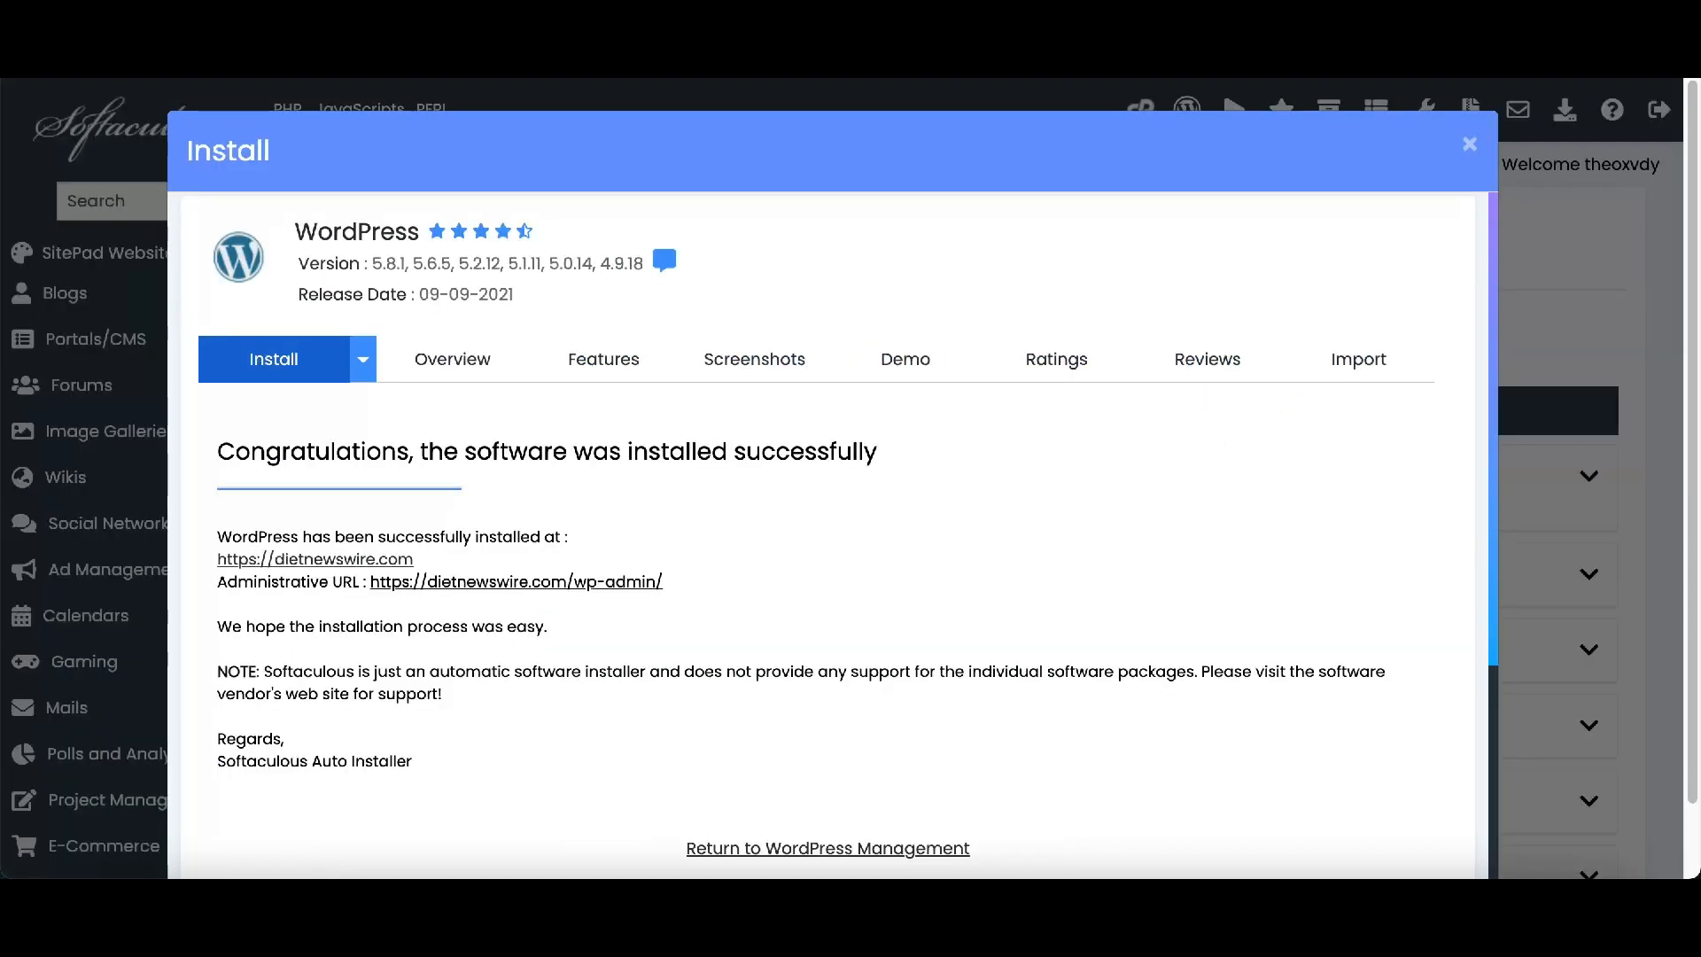
# Close the installation confirmation and log in to the dietnewswire.com site from the WordPress Management installations list
pyautogui.scroll(-4, 570, 381)
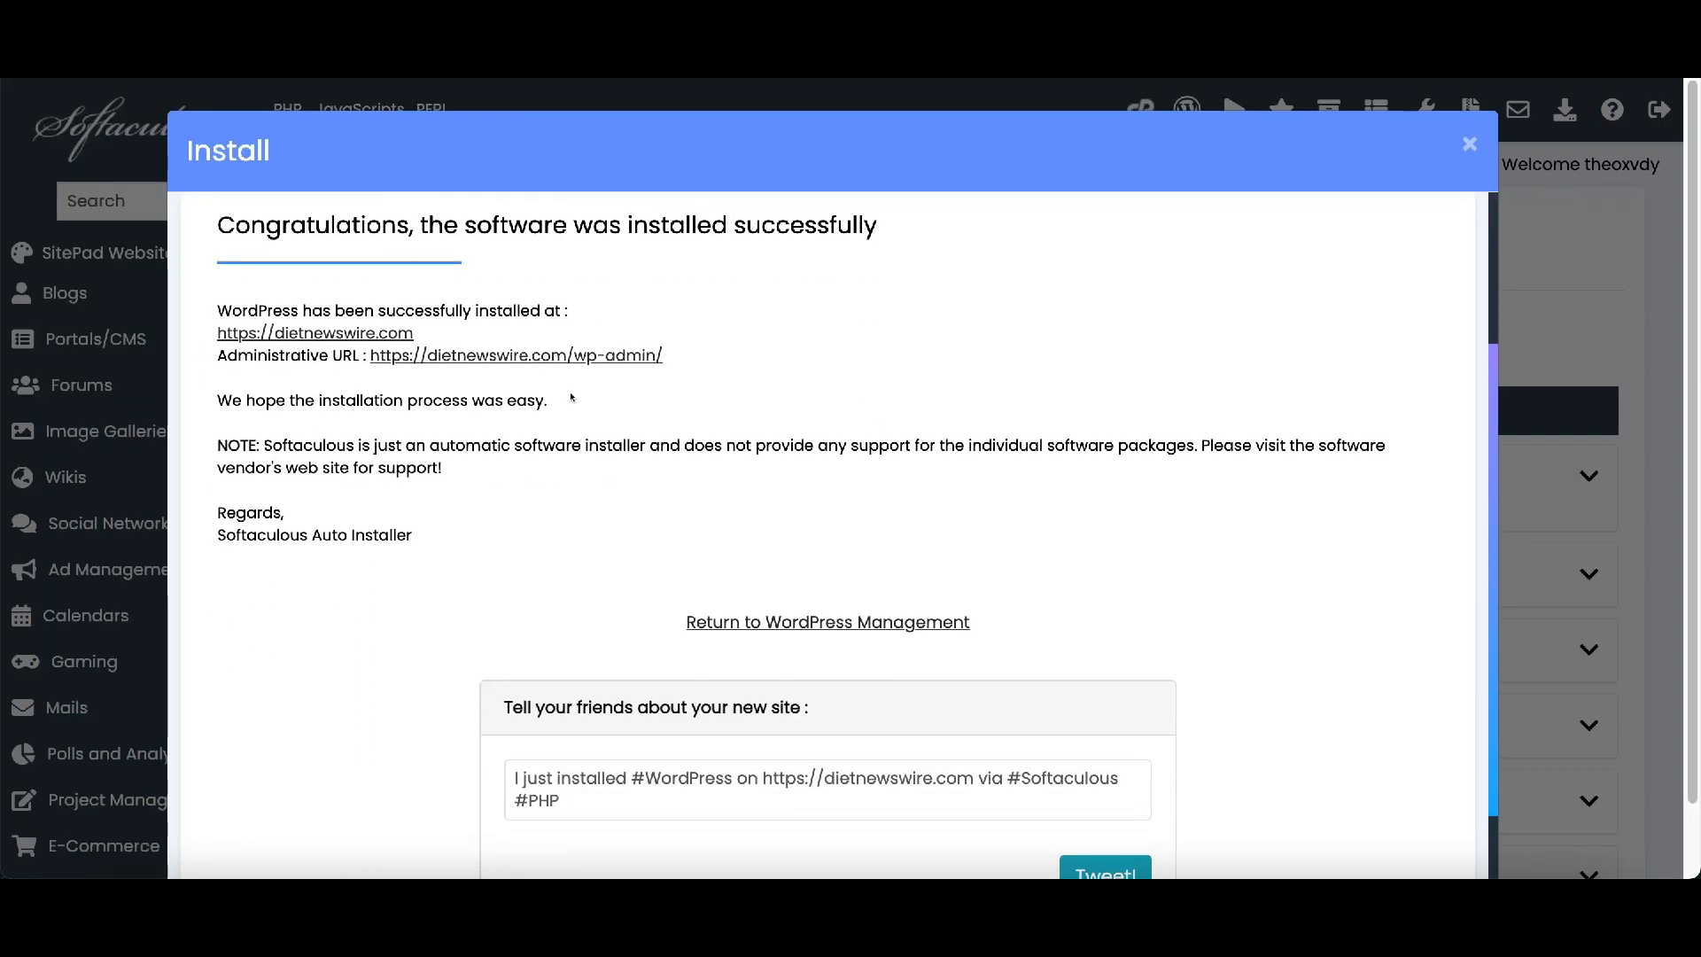
pyautogui.scroll(2, 576, 394)
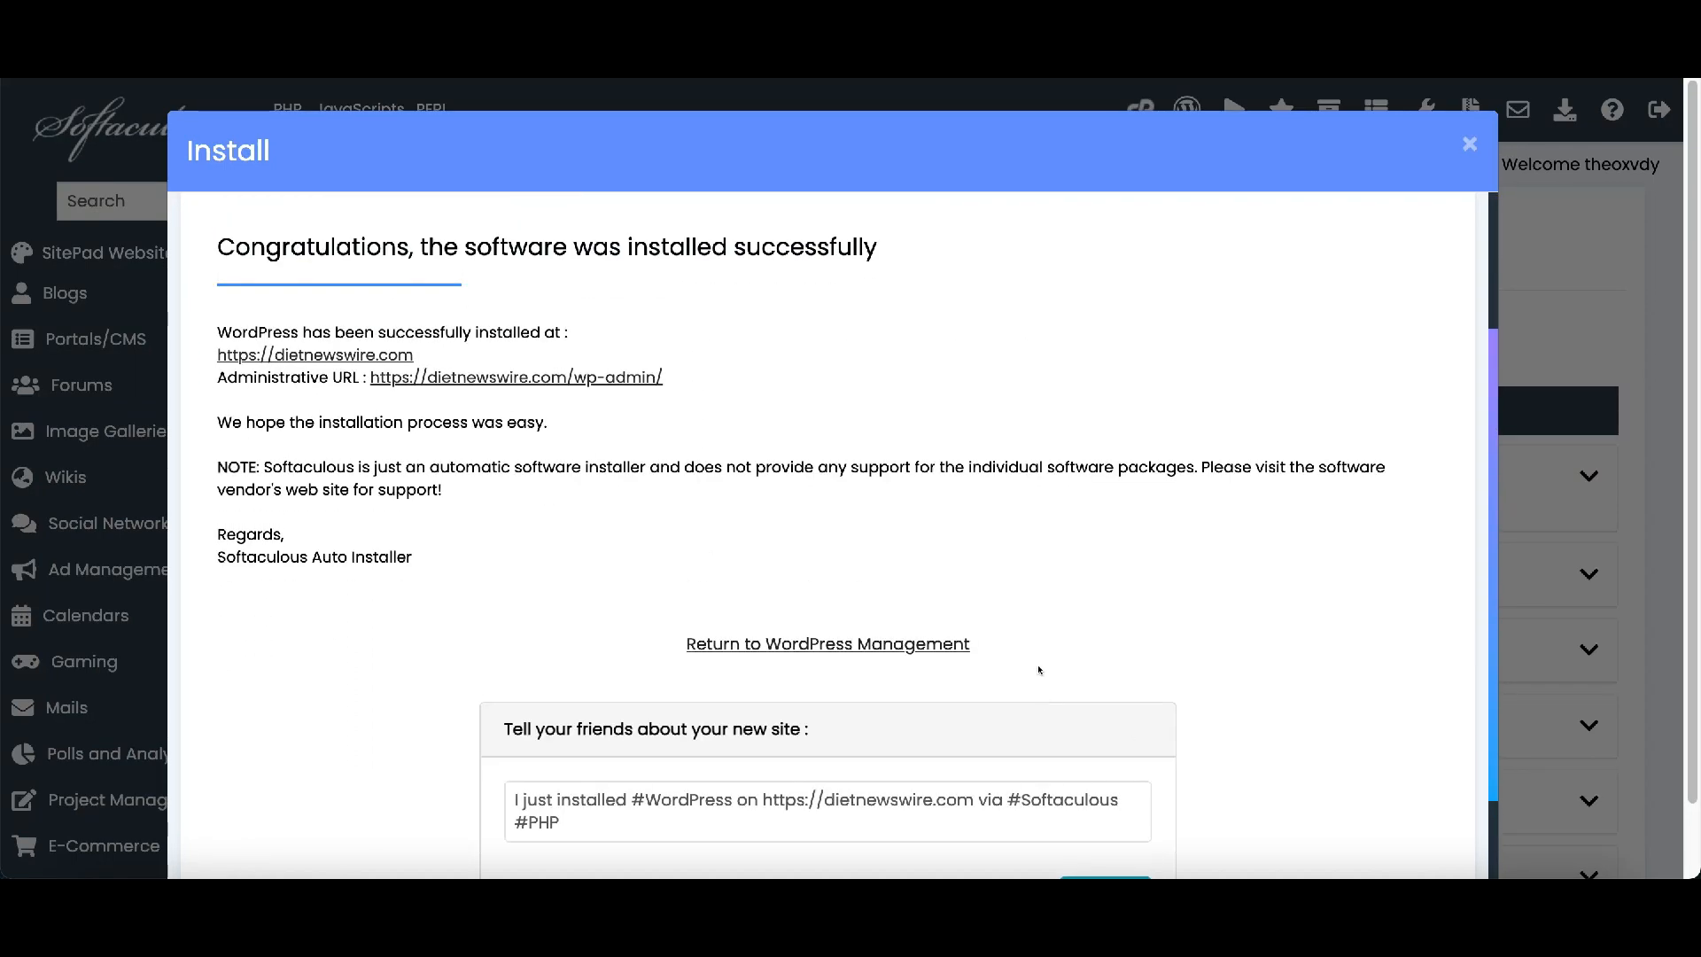
pyautogui.scroll(-1, 975, 754)
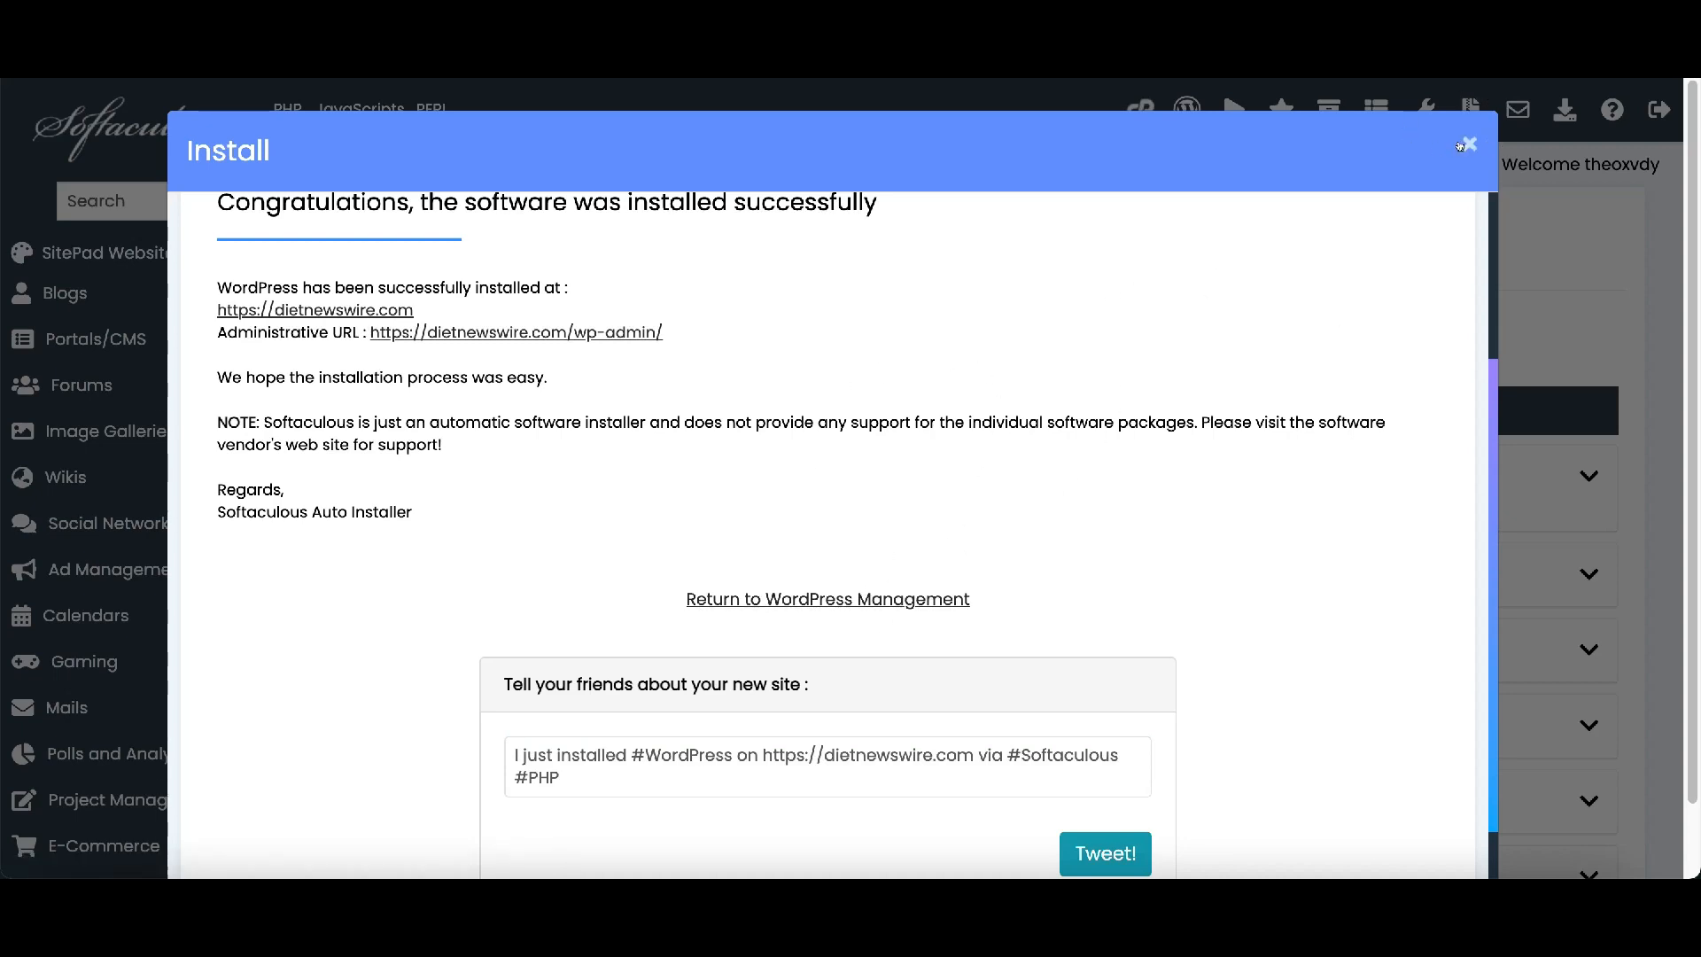
pyautogui.click(1465, 145)
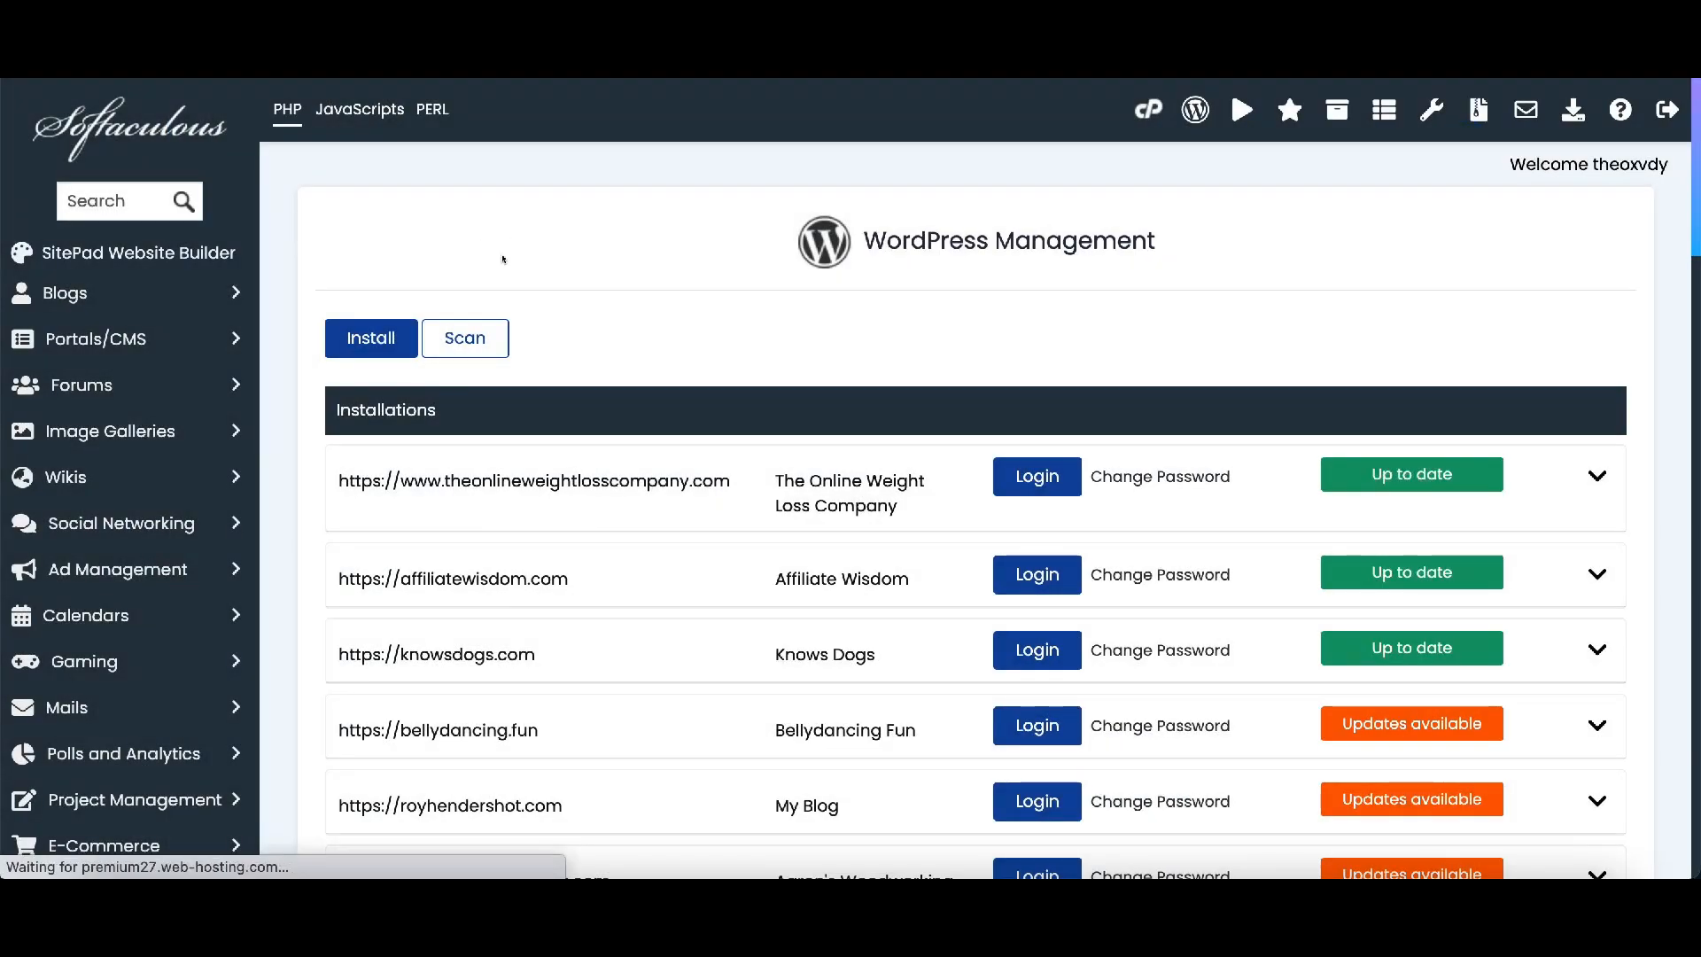
pyautogui.scroll(-20, 502, 229)
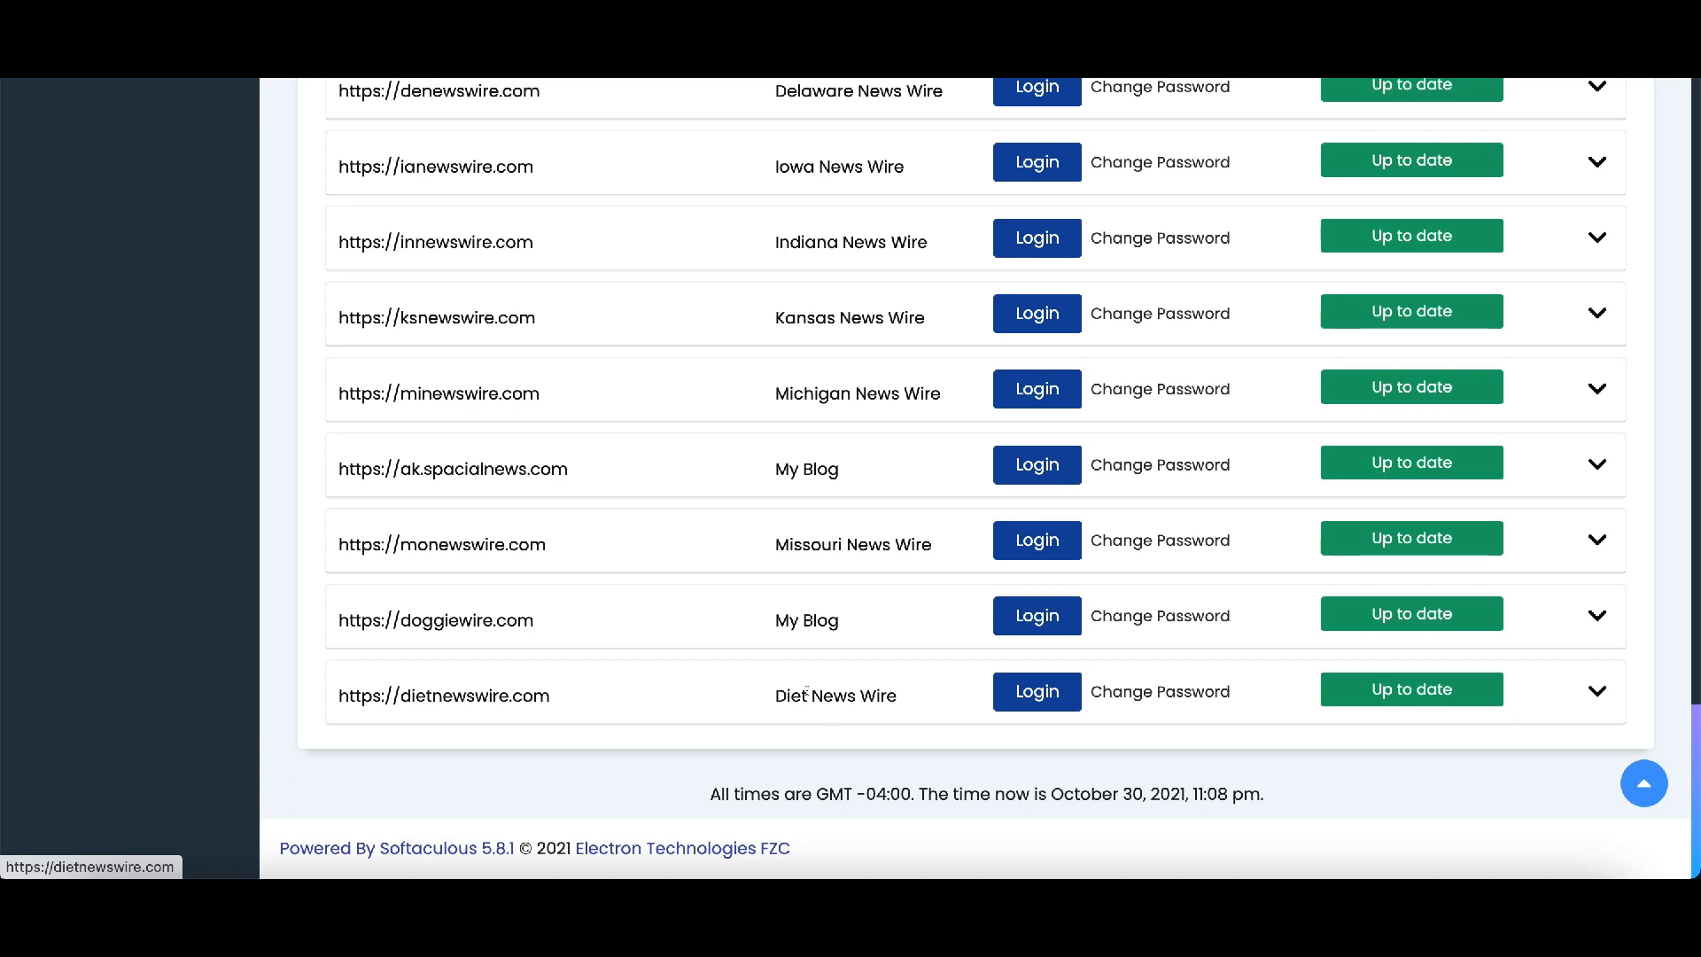
pyautogui.click(1040, 695)
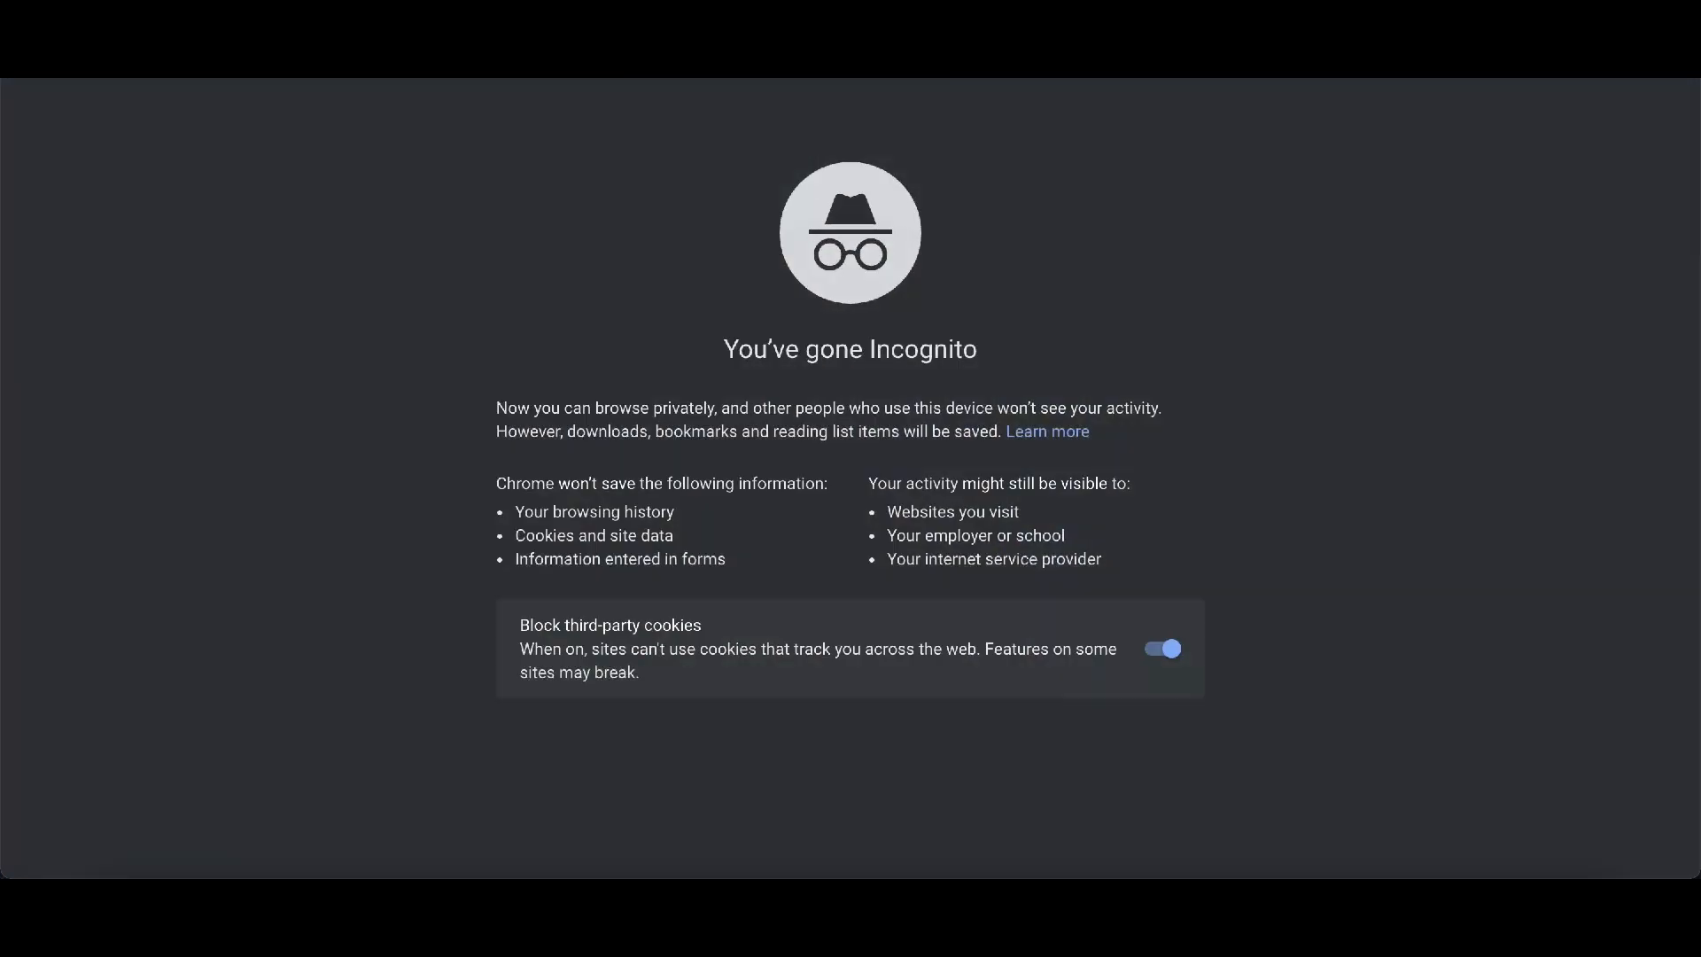
# Open dietnewswire.com in an Incognito window to view the public site, and go to its wp-admin login form
pyautogui.write('dietnewswire.com')
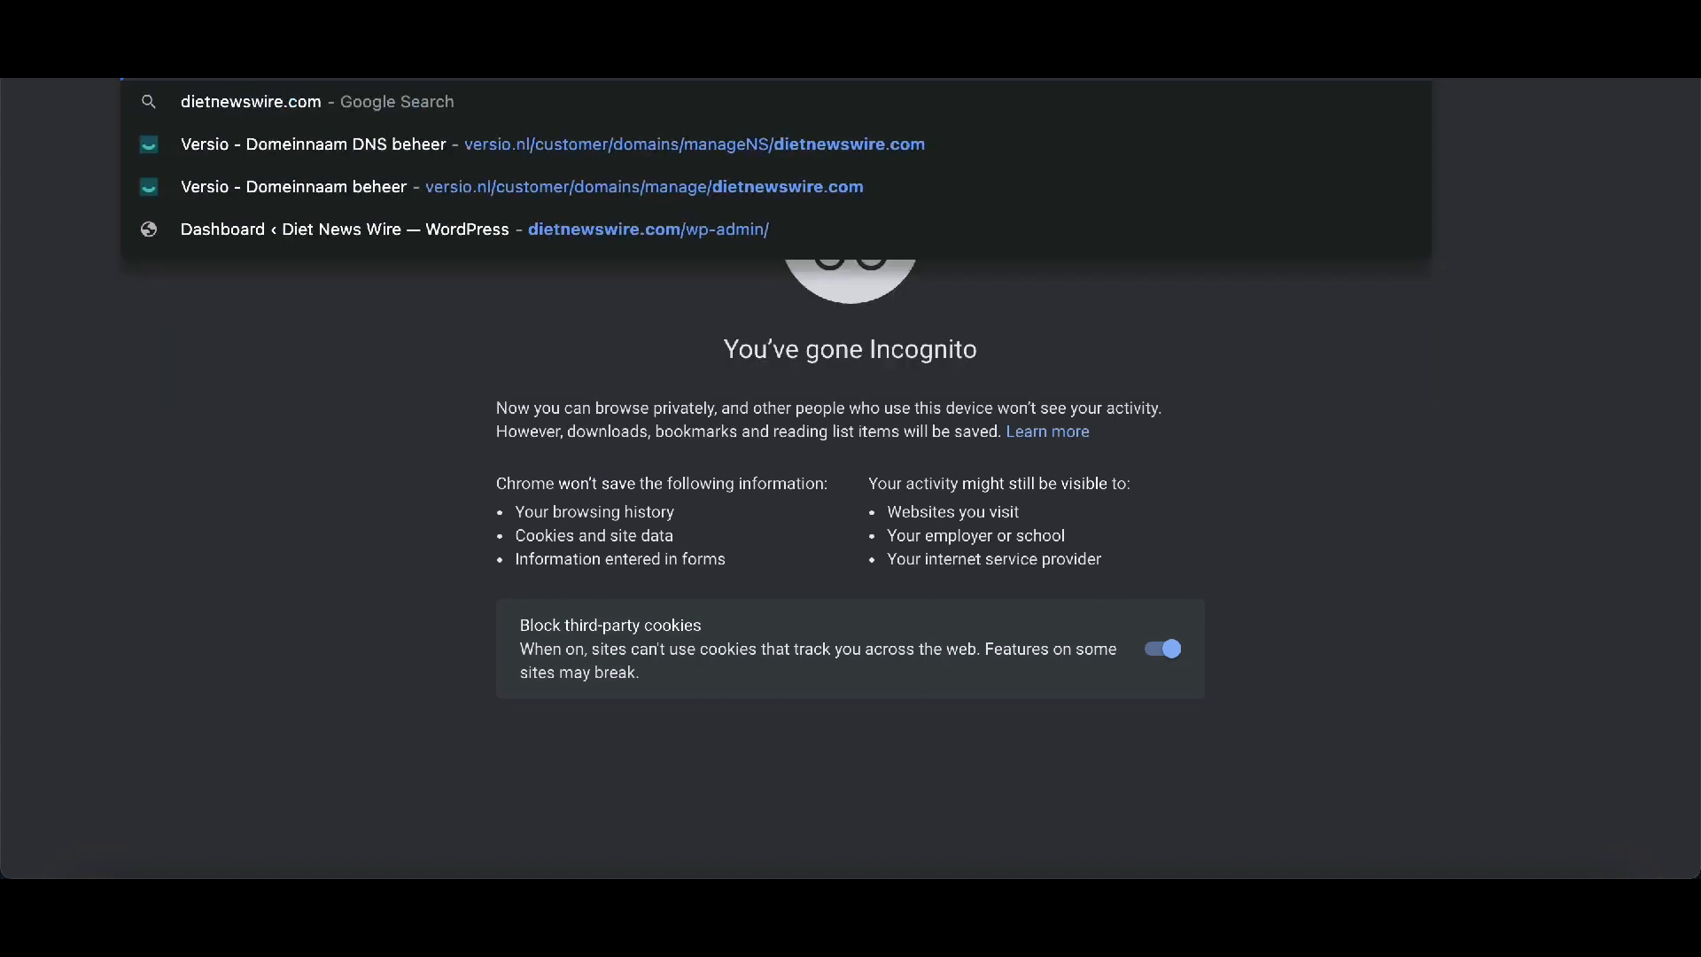
pyautogui.press('Return')
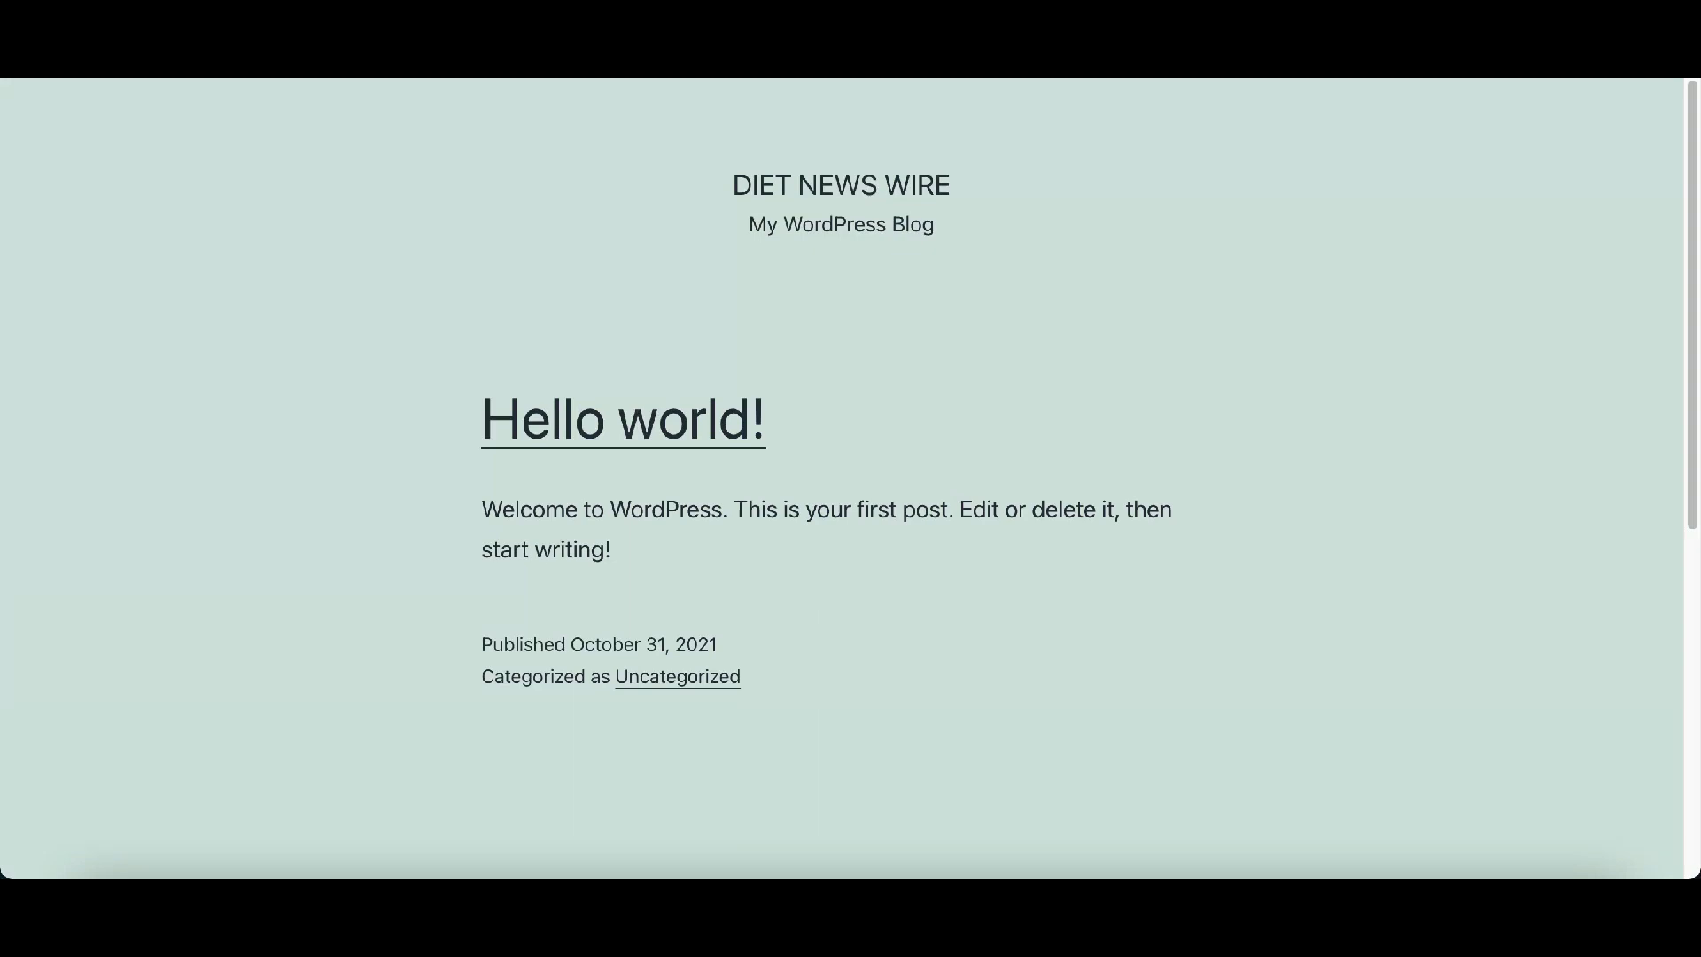
pyautogui.write('wp-admin')
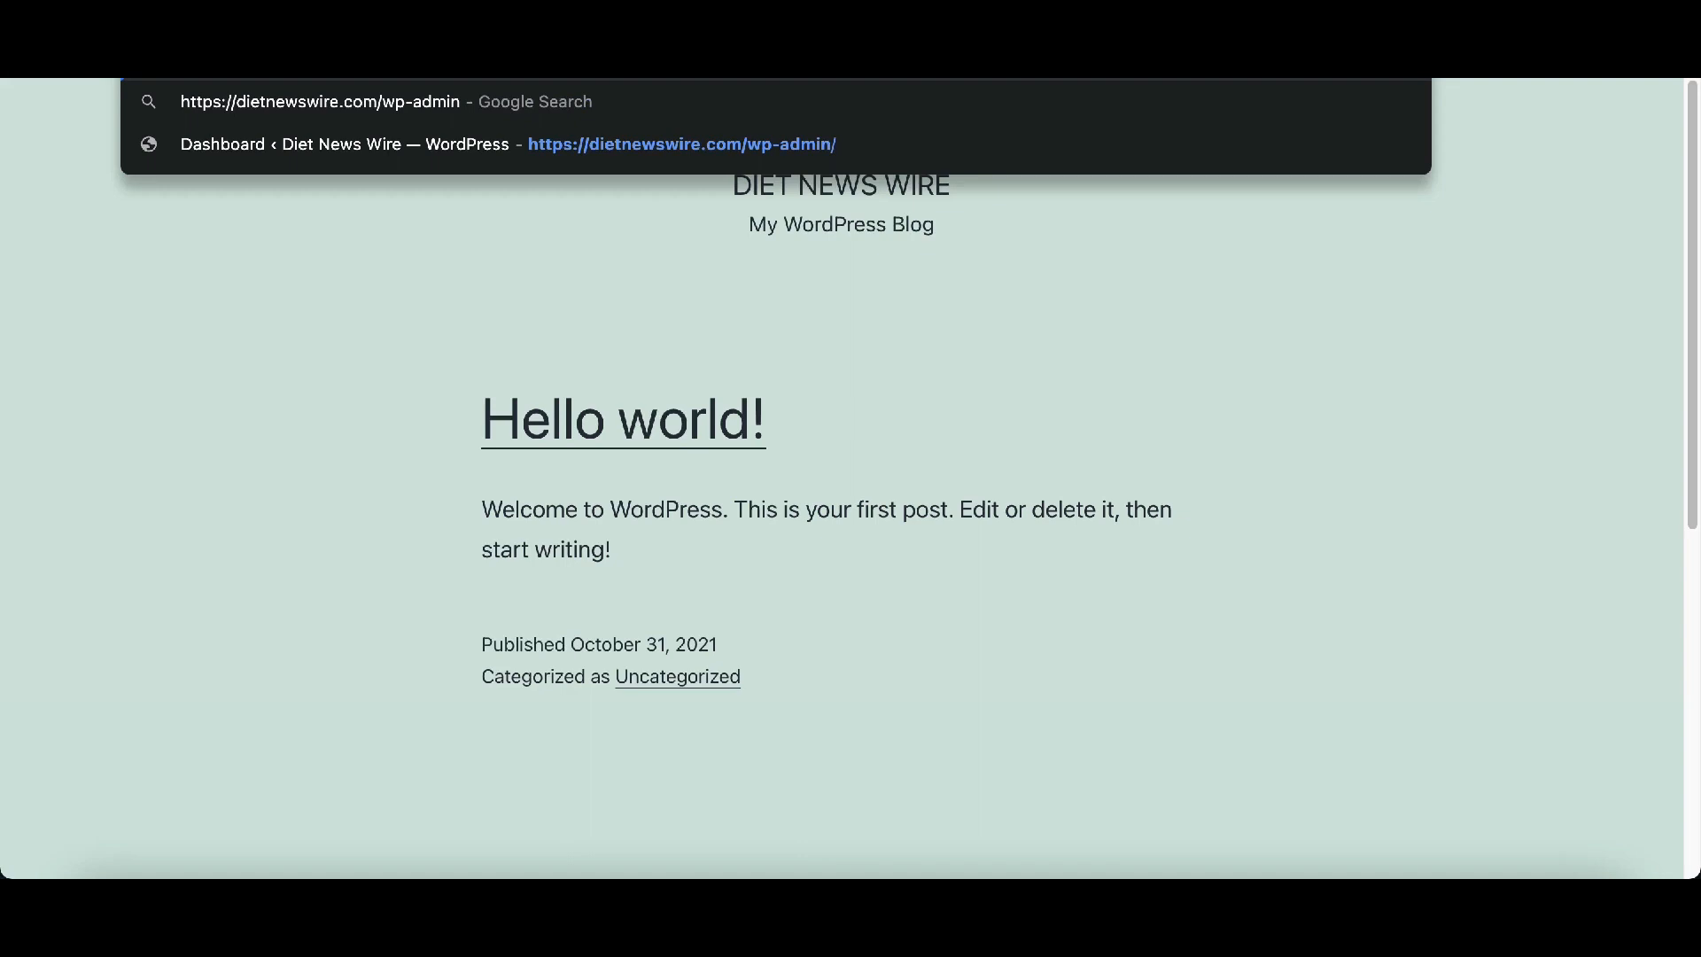
pyautogui.press('Return')
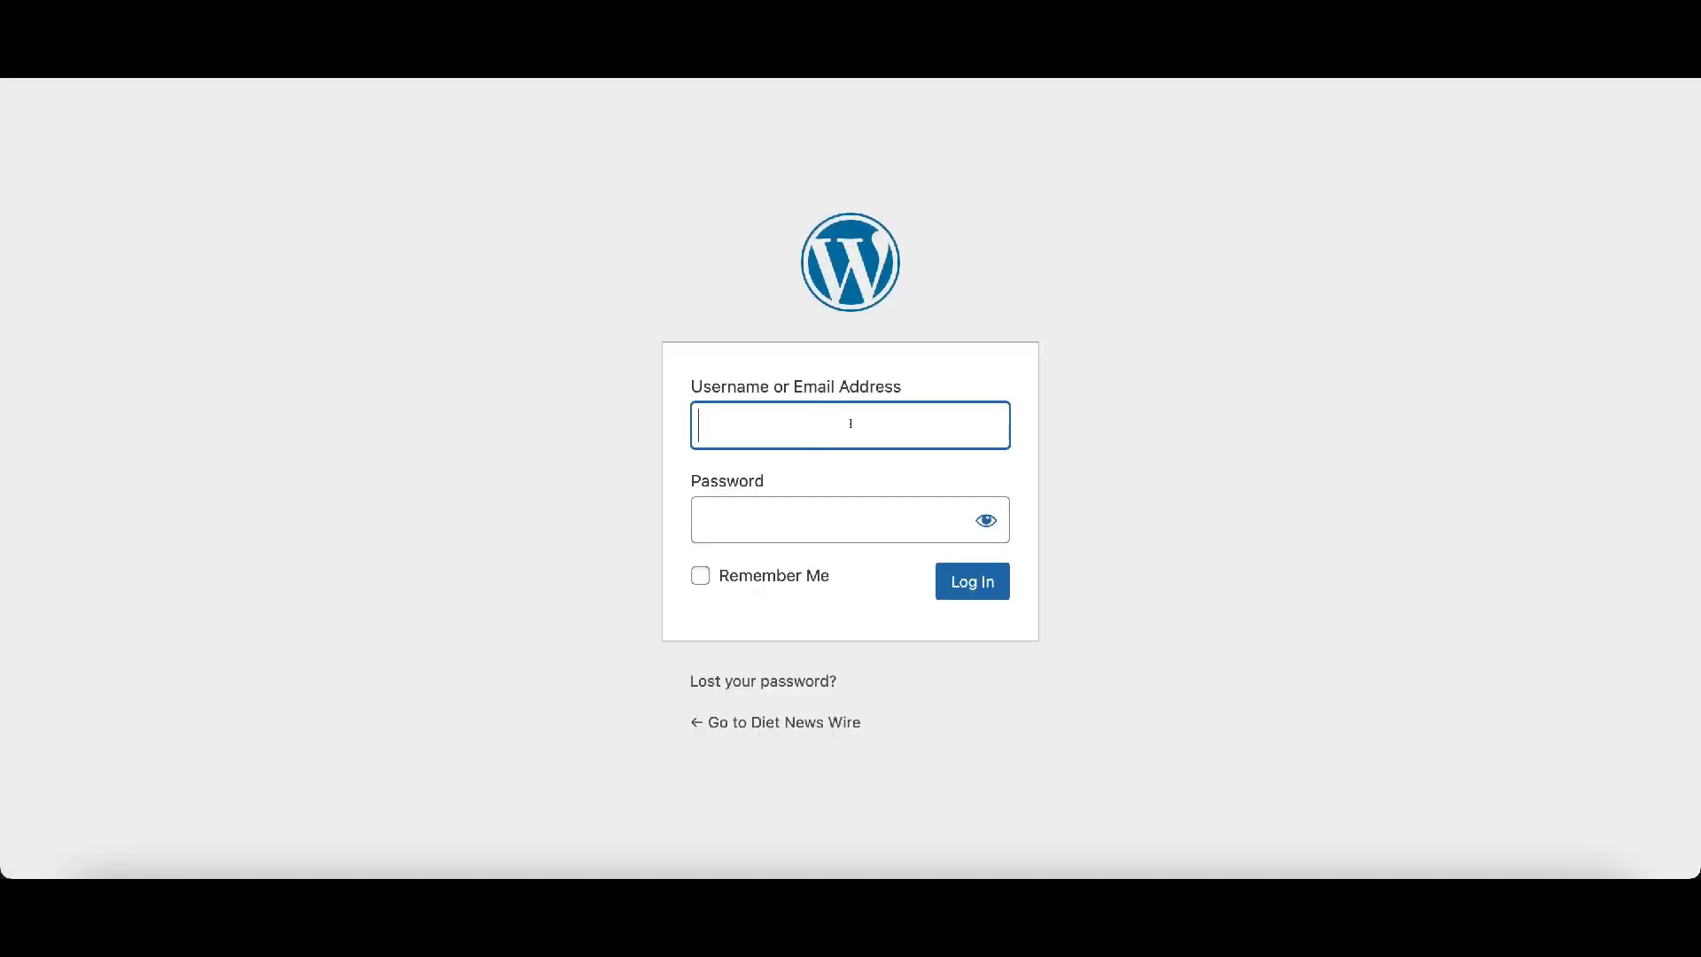
pyautogui.click(833, 420)
# Switch back to the Softaculous WordPress Management page and return to the beginning of the installations list
pyautogui.click(599, 36)
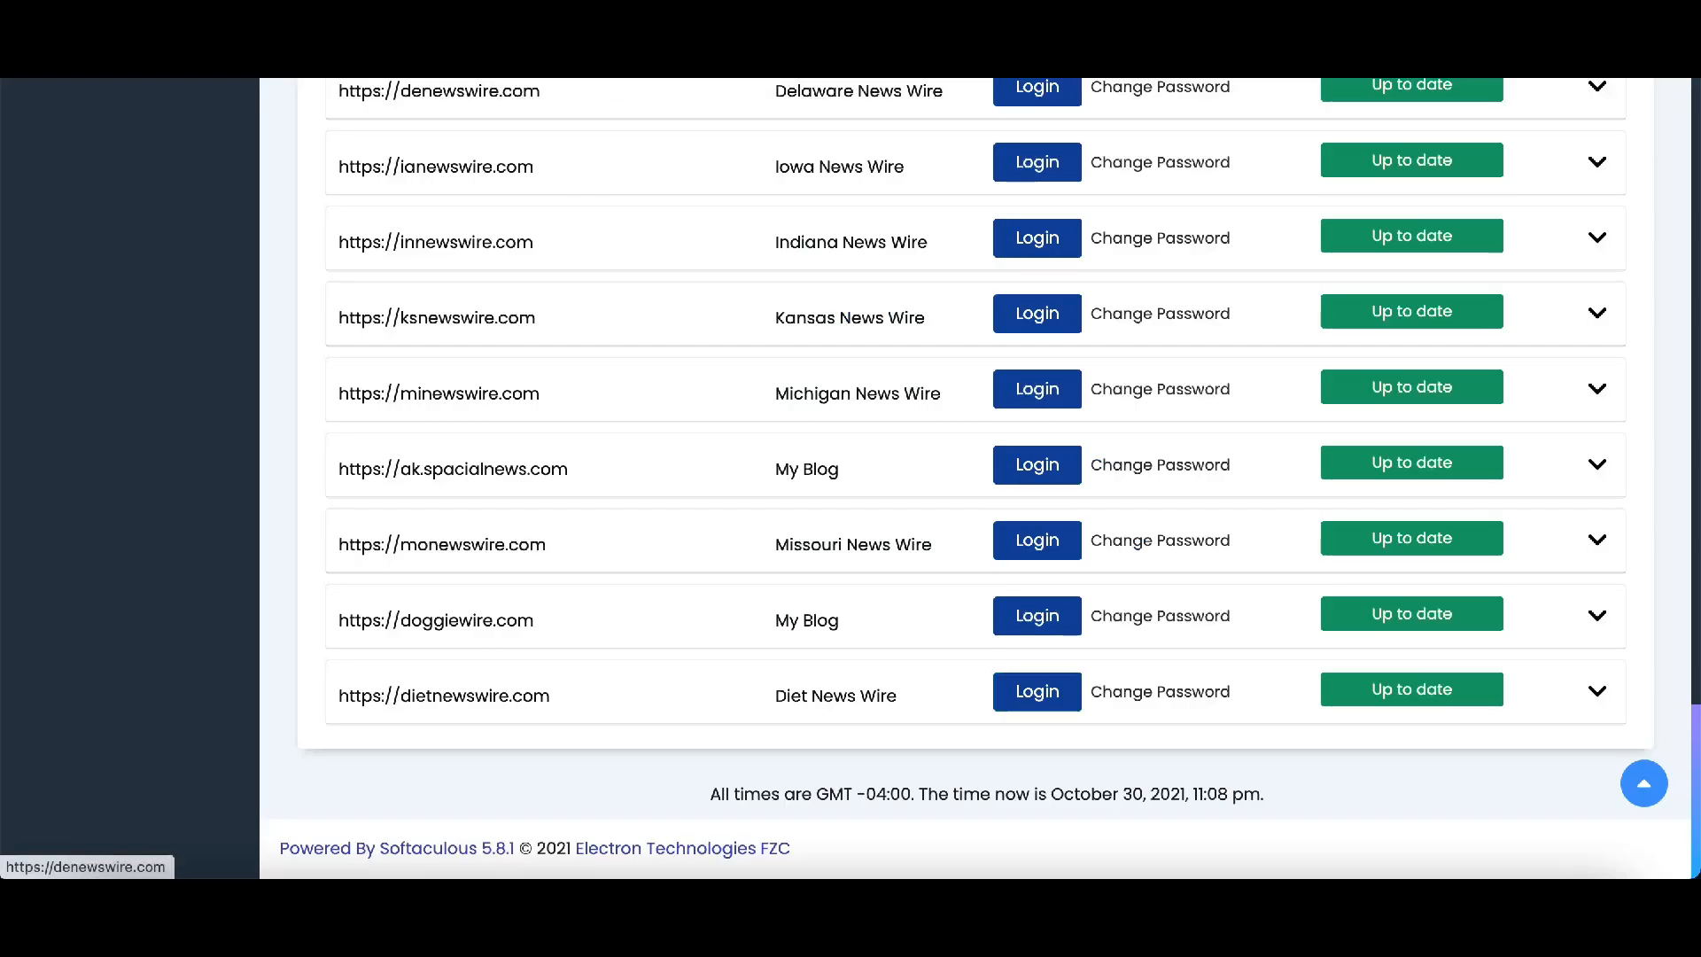
pyautogui.scroll(15, 513, 216)
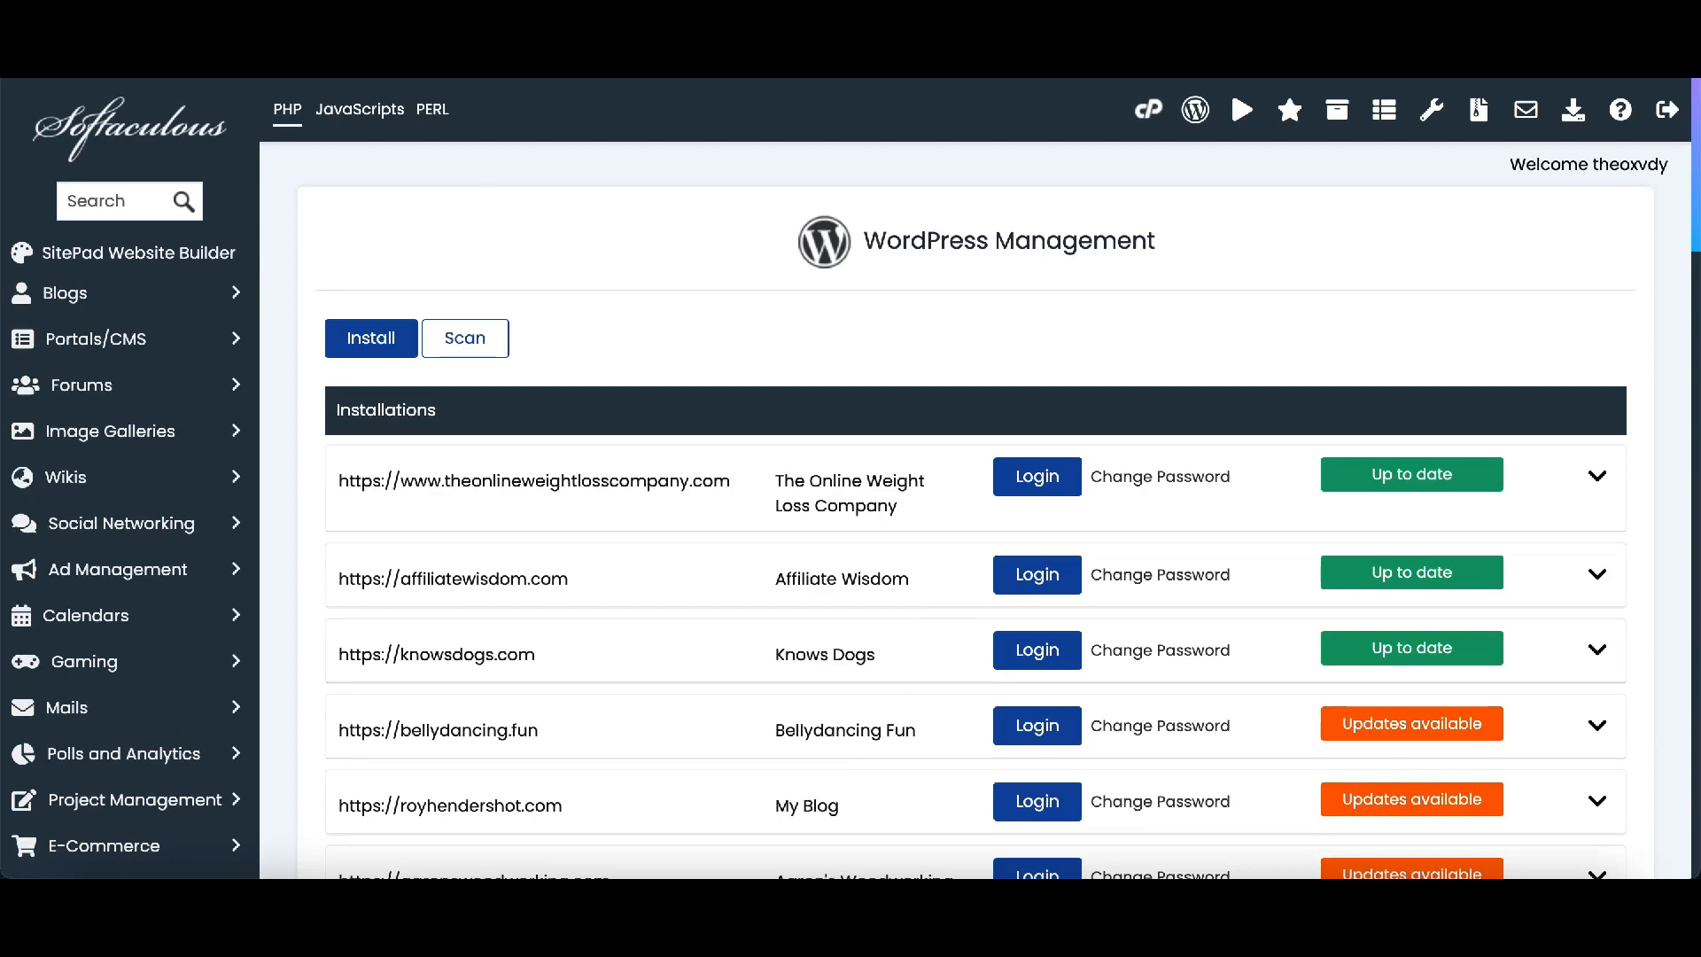